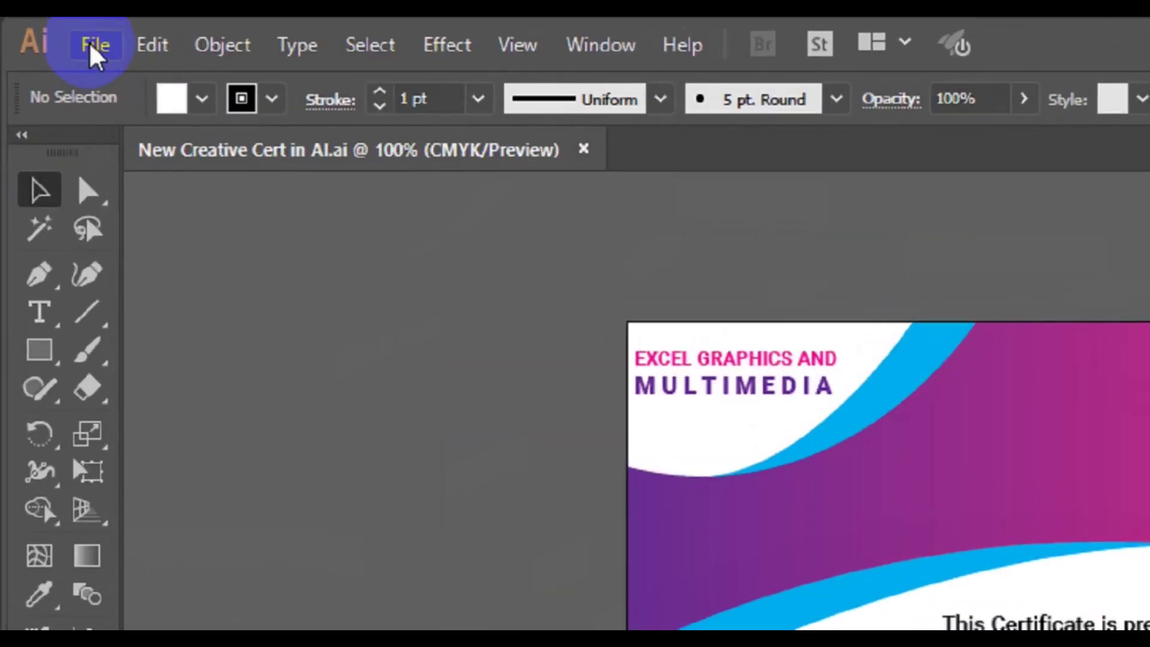
Create a new CMYK document named Creative Certificate, 591 px wide and 420 px high.
{"action": "left_click", "coordinate": [99, 47]}
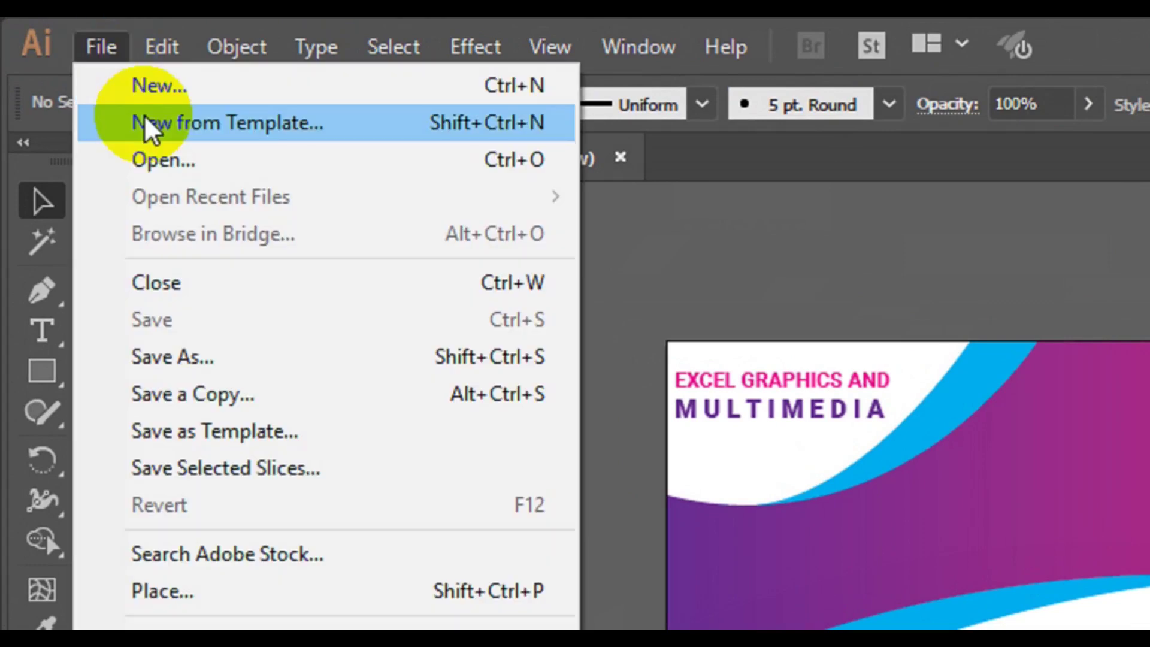
{"action": "left_click", "coordinate": [181, 88]}
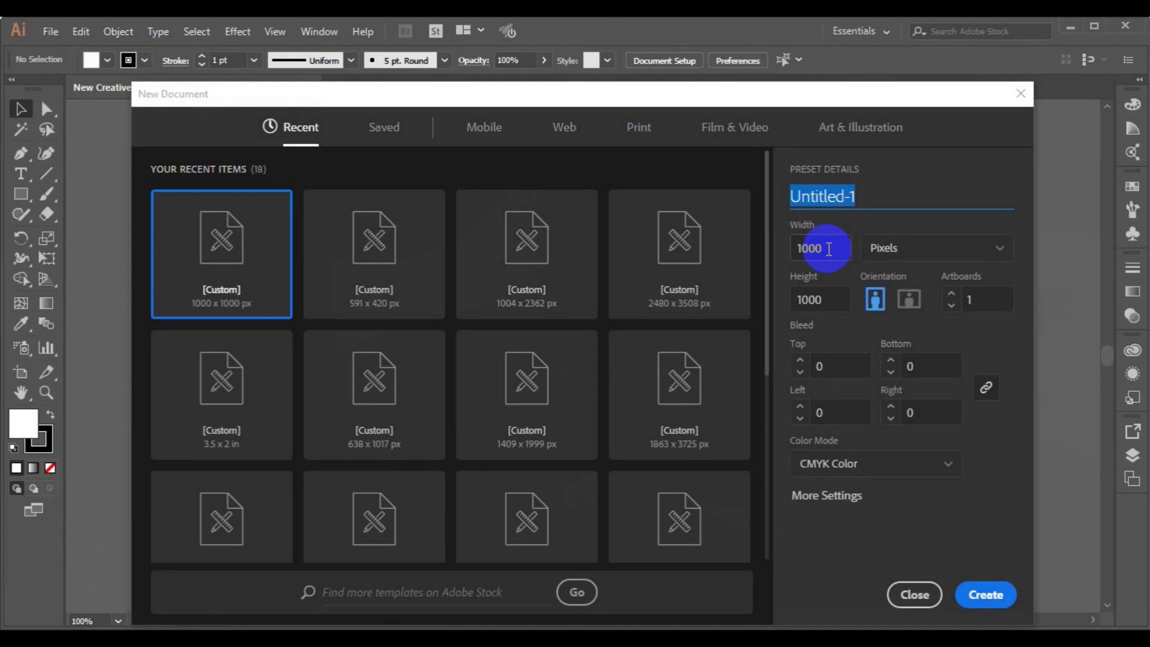
{"action": "type", "text": "Creati"}
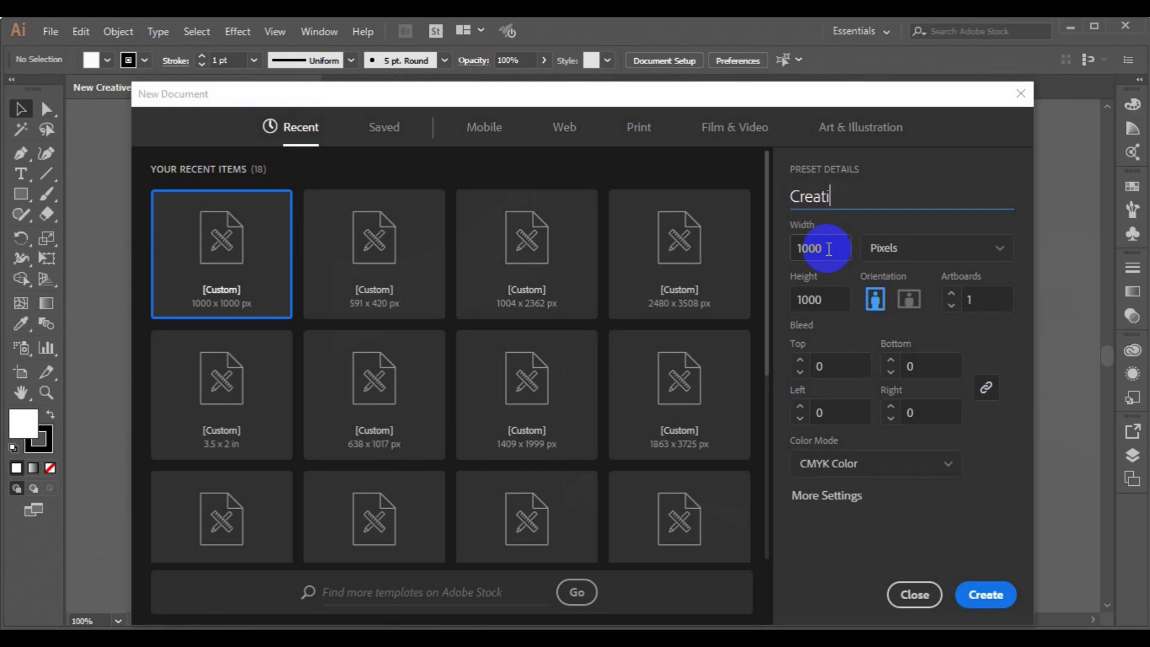
{"action": "type", "text": "ve Certificate"}
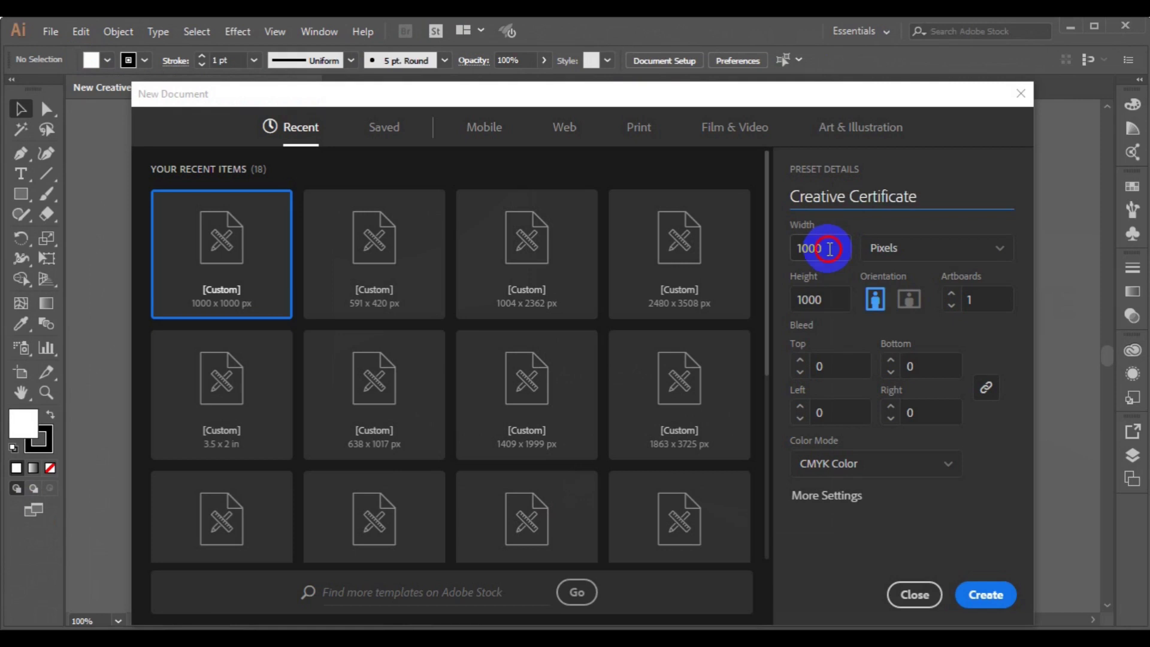
{"action": "left_click", "coordinate": [830, 248]}
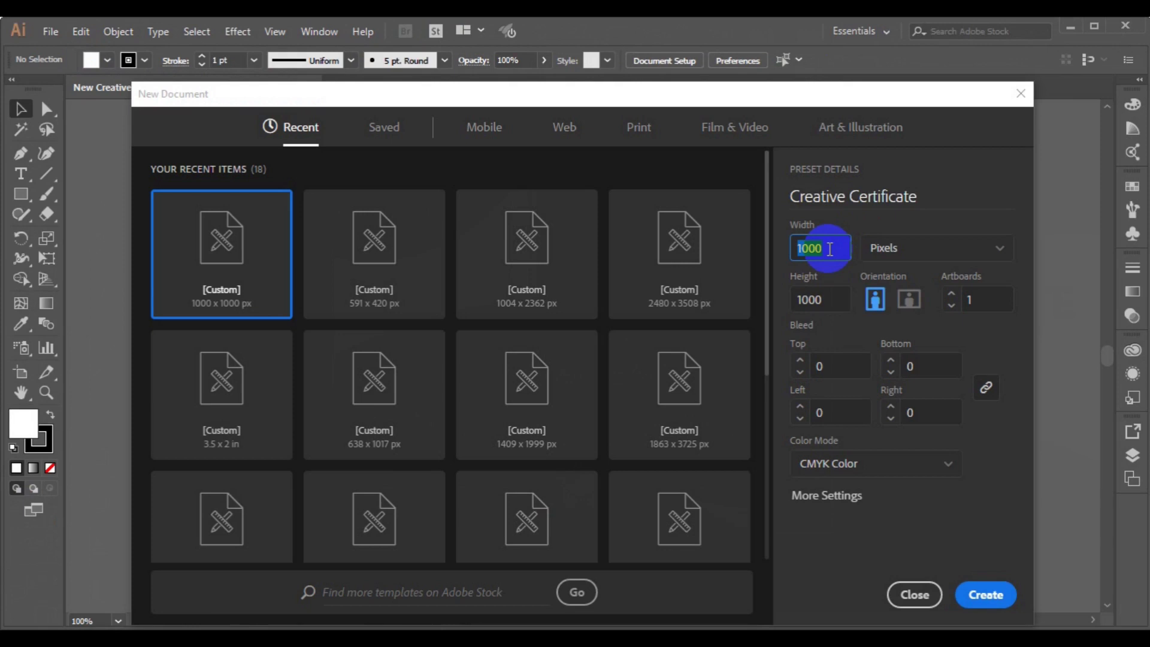
{"action": "type", "text": "591"}
{"action": "left_click", "coordinate": [825, 303]}
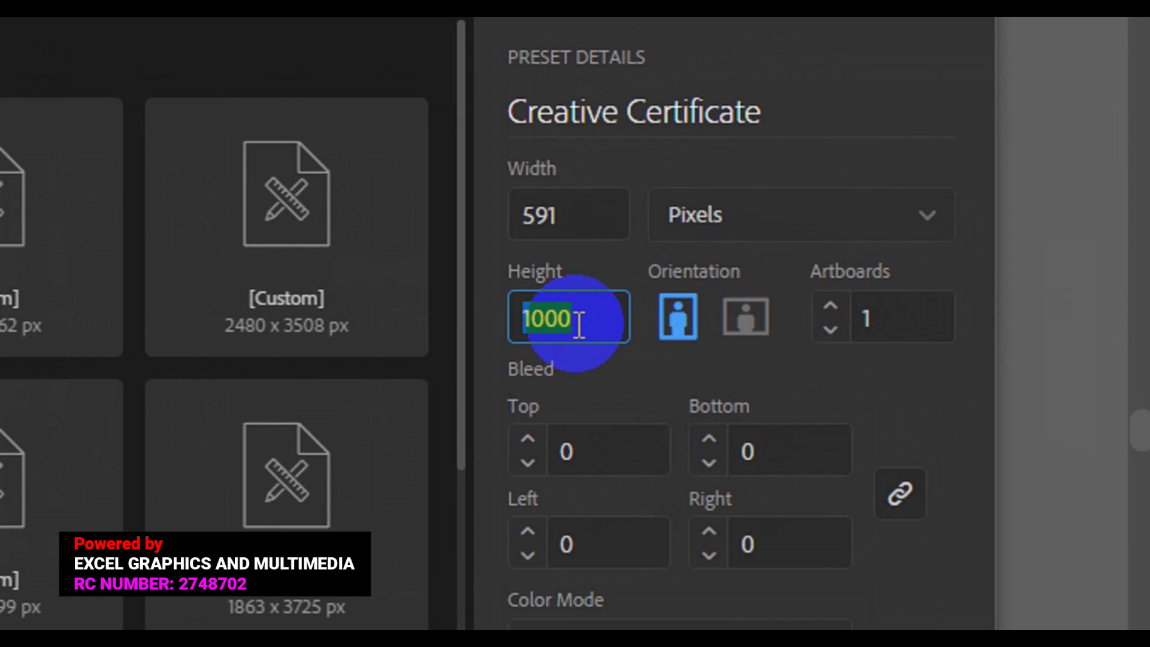
{"action": "type", "text": "420"}
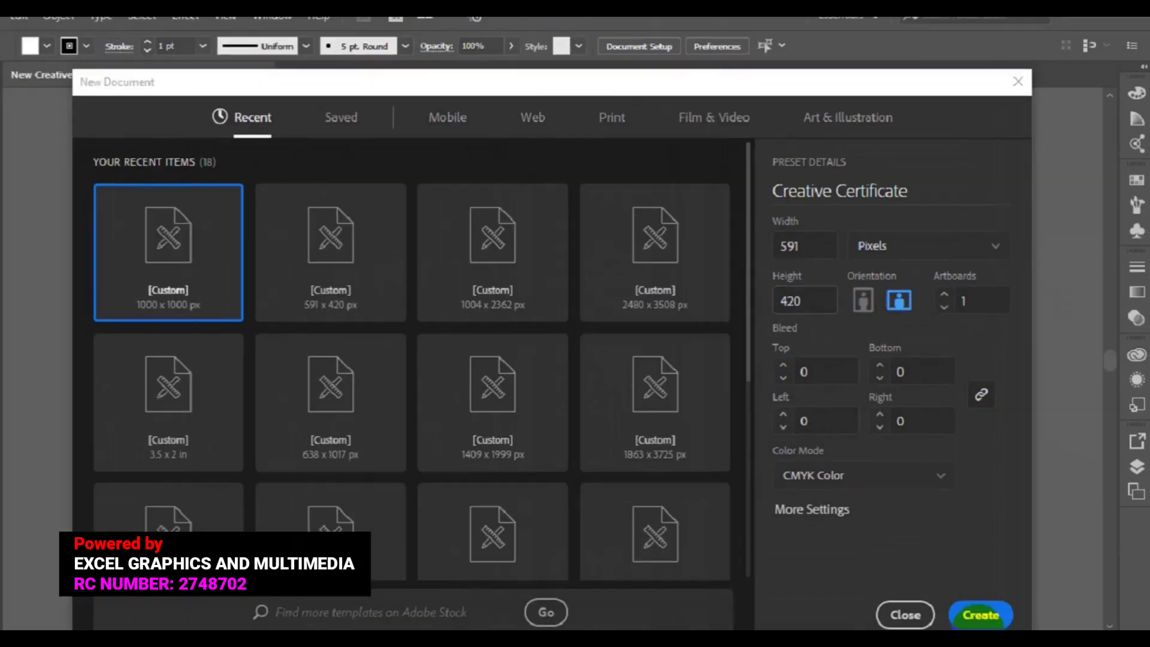
{"action": "left_click", "coordinate": [984, 595]}
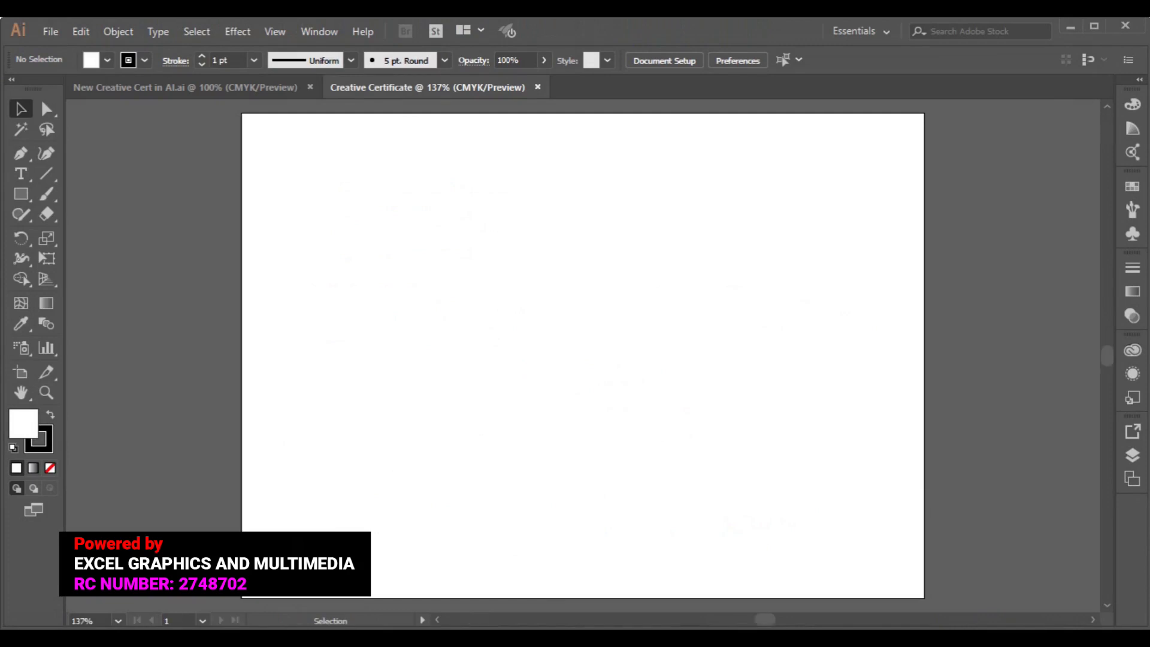
Switch to the New Creative Cert in AI.ai document and set the Pen tool's fill to None.
{"action": "key", "text": "ctrl+Tab"}
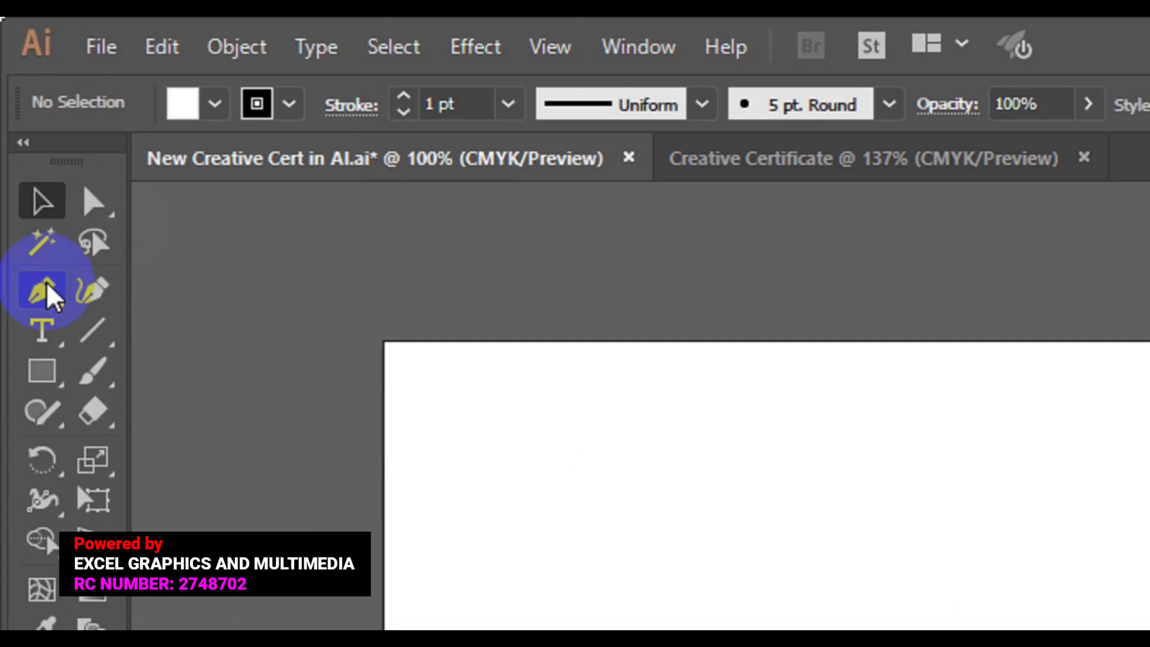
{"action": "left_click", "coordinate": [45, 283]}
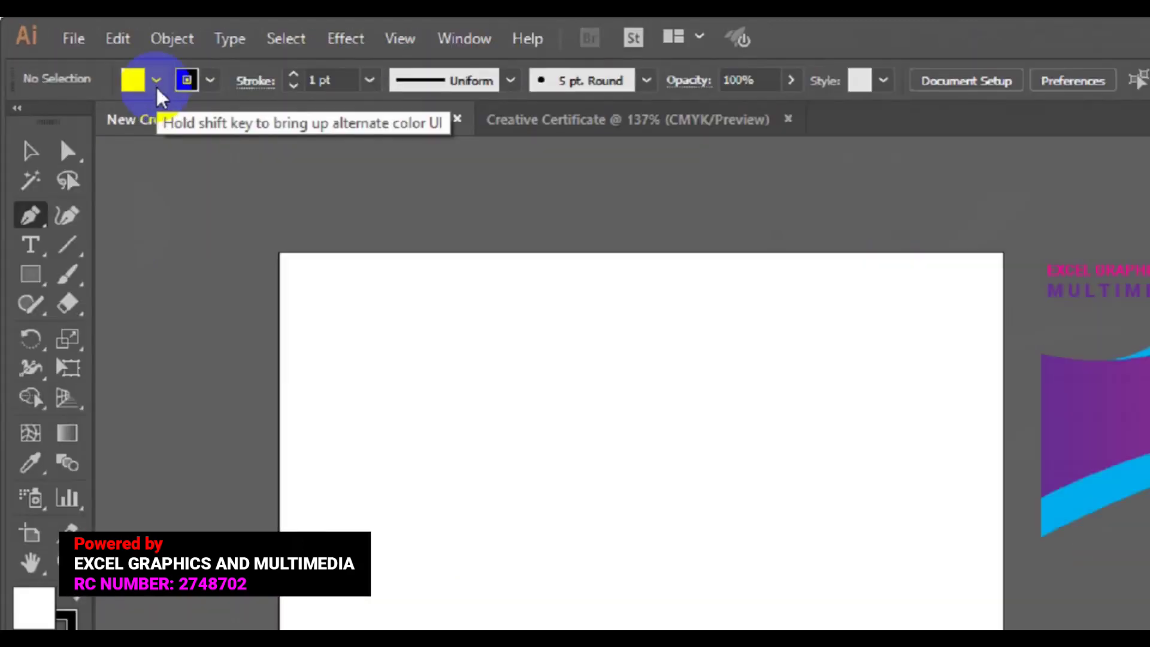
{"action": "left_click", "coordinate": [155, 81]}
{"action": "left_click", "coordinate": [21, 183]}
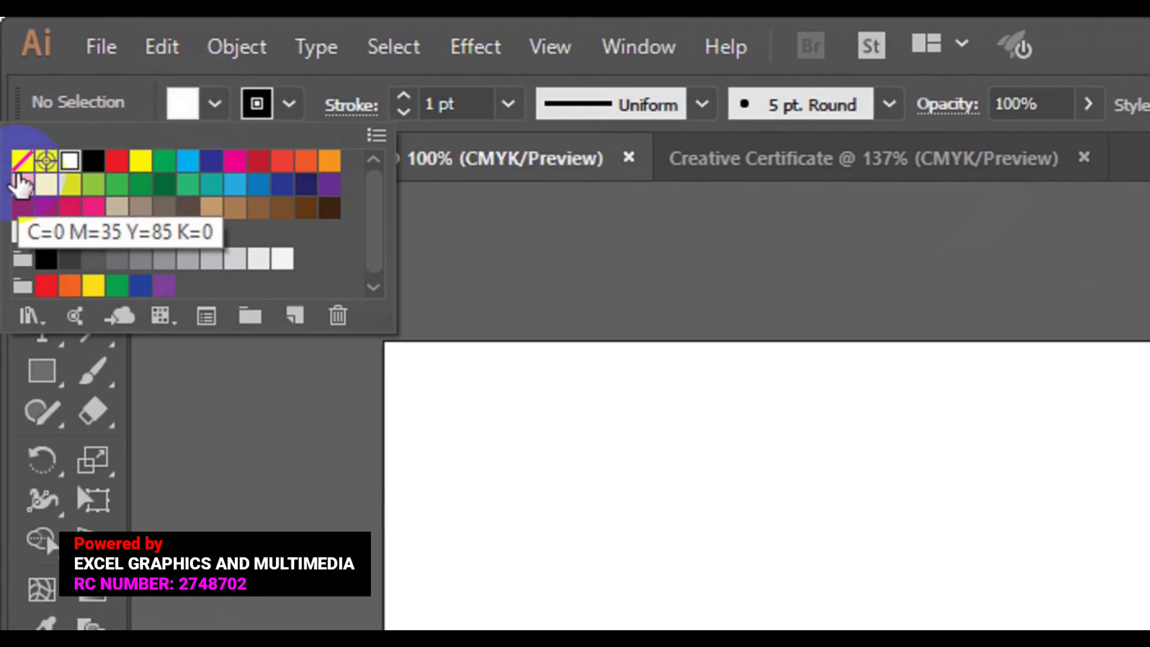
{"action": "left_click", "coordinate": [22, 160]}
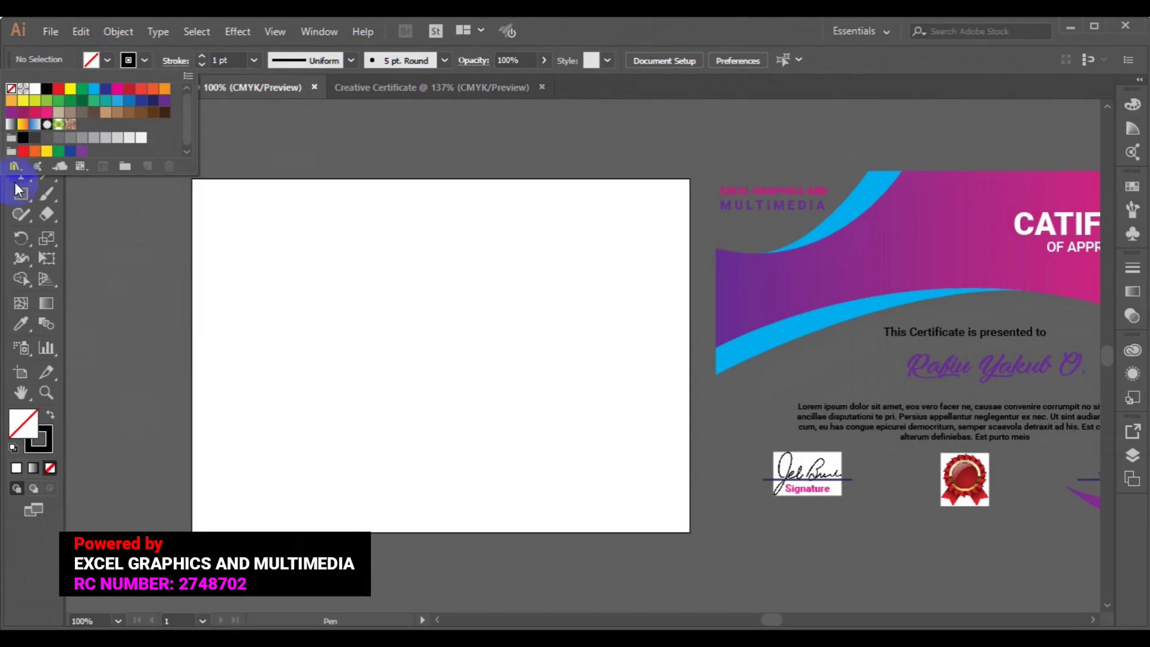
Draw a closed full-width header shape with the Pen tool, with an arched lower edge and a concave curve cutting off the artboard's upper-left corner.
{"action": "left_click", "coordinate": [21, 157]}
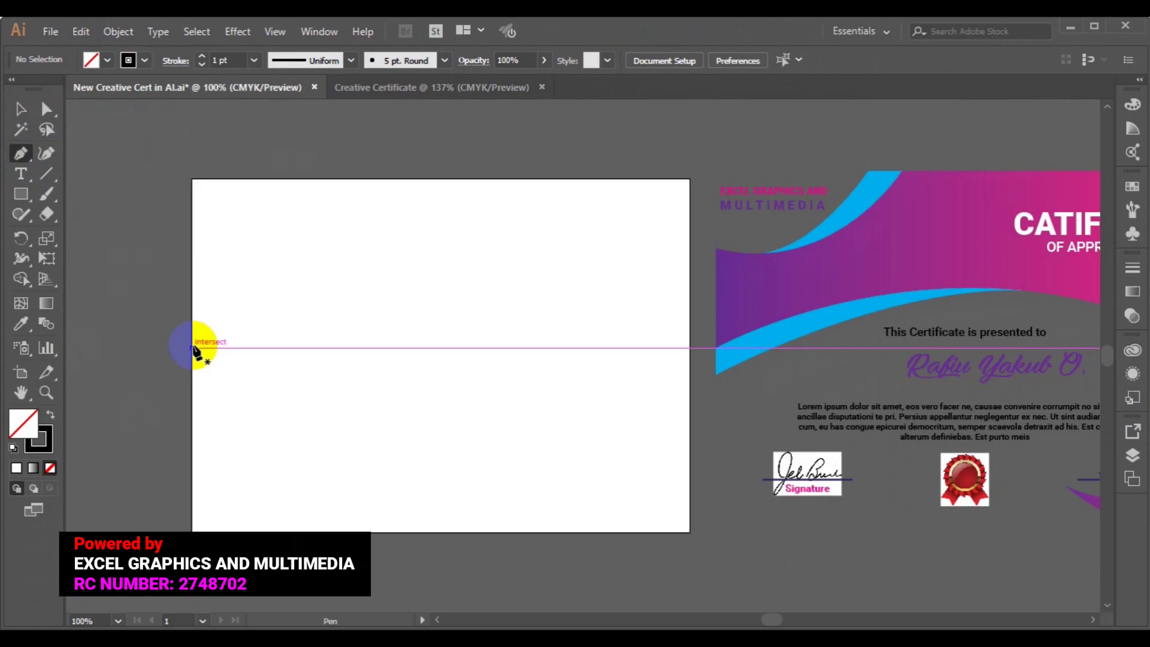
{"action": "left_click", "coordinate": [193, 347]}
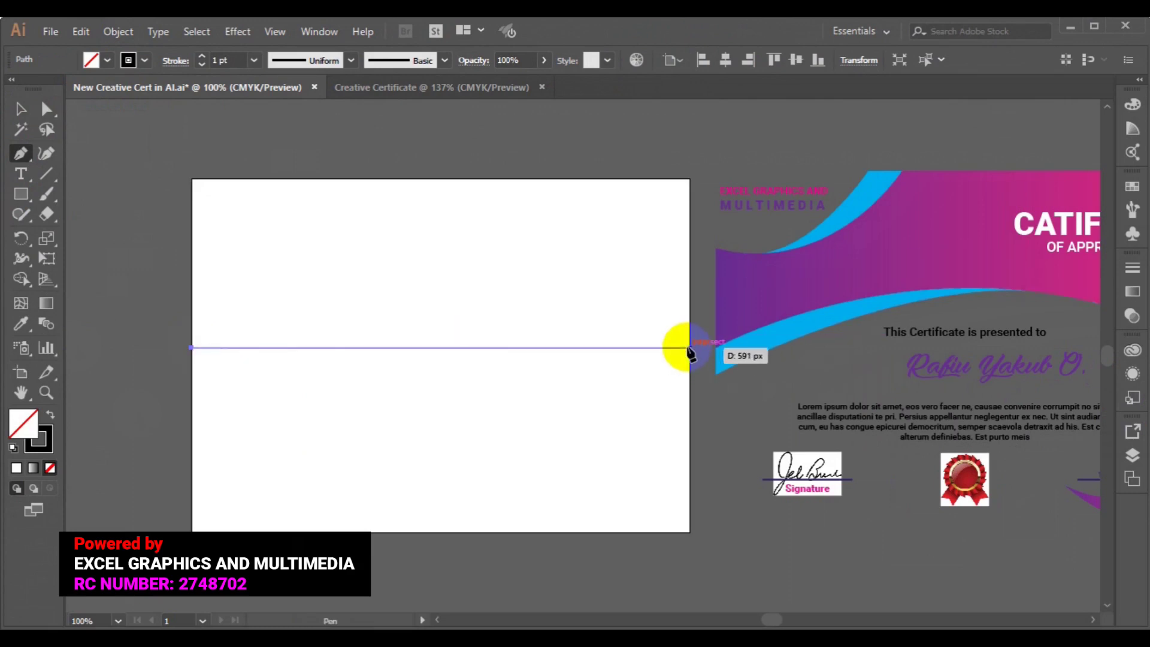
{"action": "left_click_drag", "start_coordinate": [689, 347], "coordinate": [965, 484]}
{"action": "left_click_drag", "start_coordinate": [689, 349], "coordinate": [351, 179]}
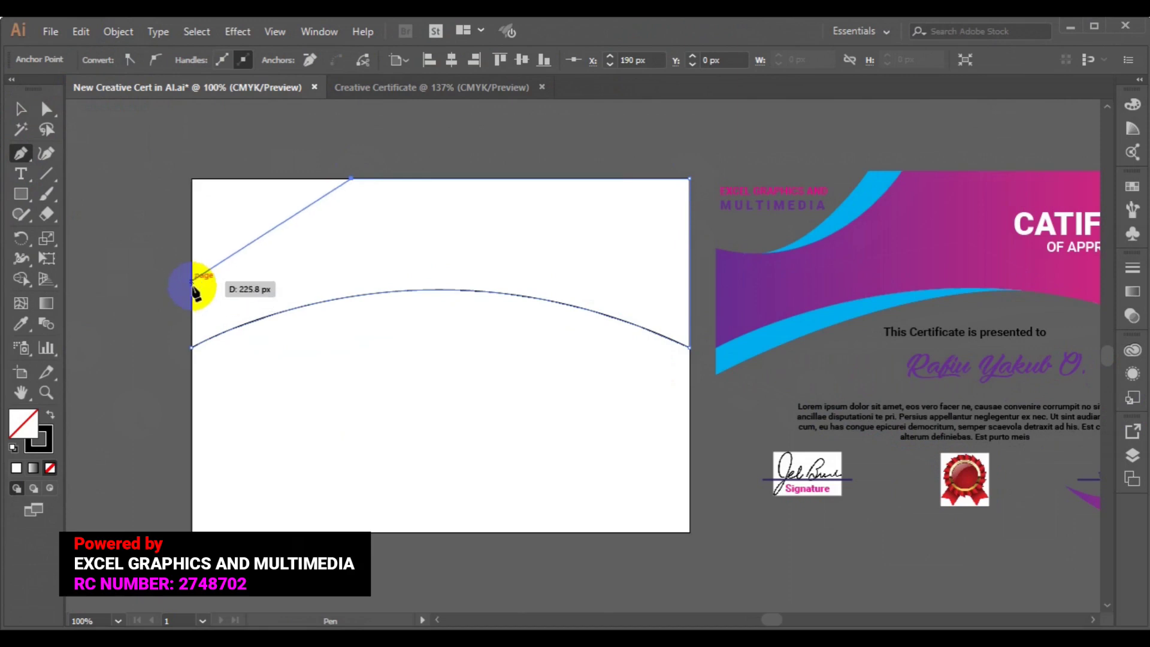
{"action": "key", "text": "Escape"}
{"action": "left_click_drag", "start_coordinate": [372, 186], "coordinate": [367, 179]}
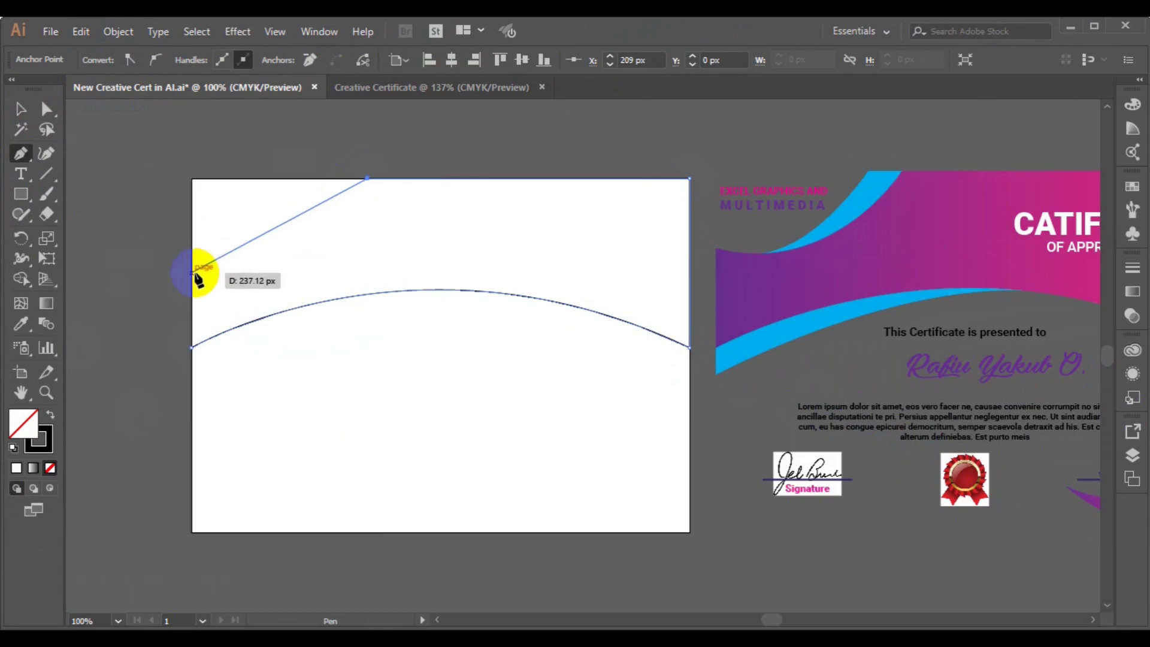
{"action": "mouse_move", "coordinate": [193, 277]}
{"action": "left_mouse_down"}
{"action": "mouse_move", "coordinate": [147, 241]}
{"action": "mouse_move", "coordinate": [90, 262]}
{"action": "mouse_move", "coordinate": [193, 286]}
{"action": "left_mouse_up"}
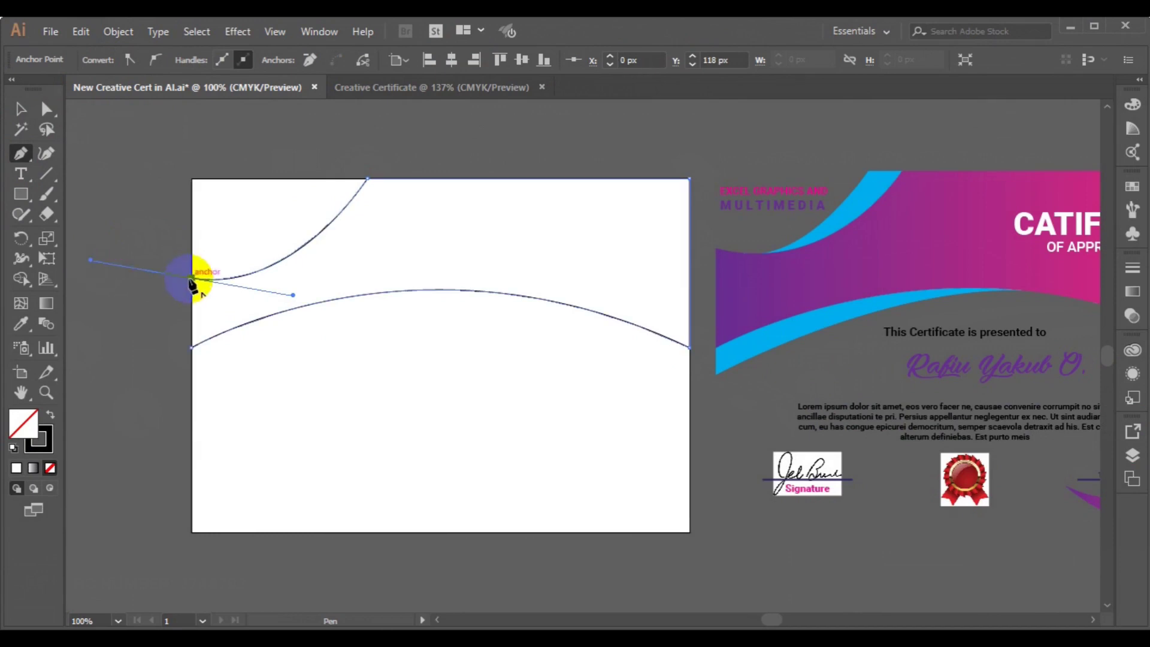
{"action": "left_click_drag", "start_coordinate": [191, 348], "coordinate": [194, 357]}
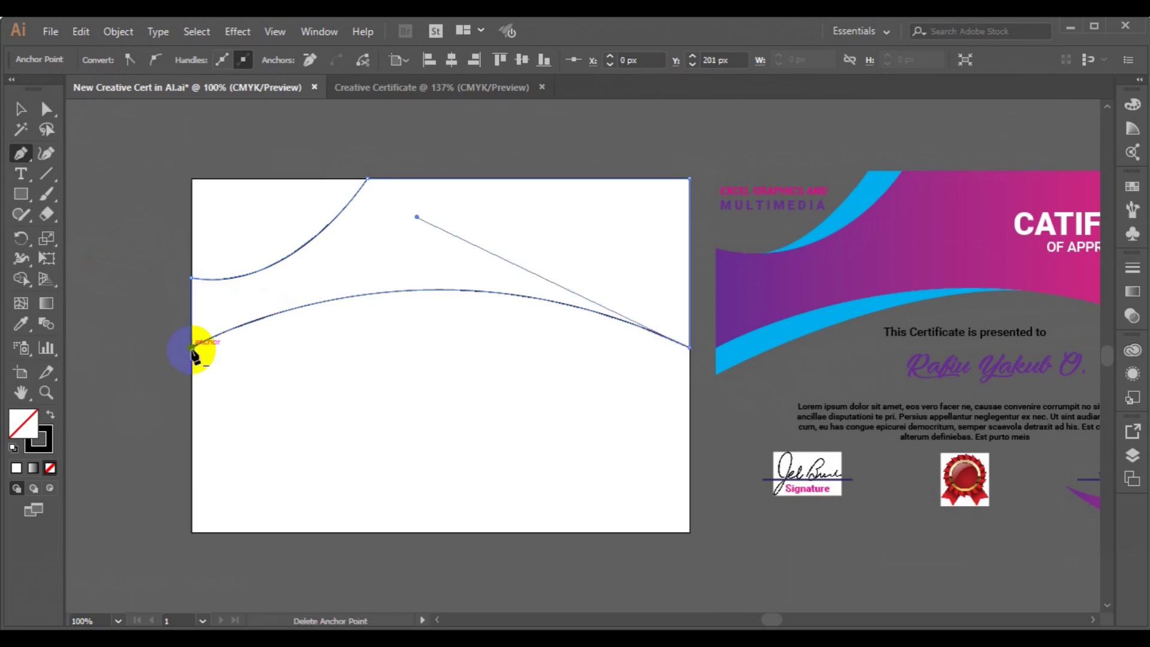
{"action": "key", "text": "v"}
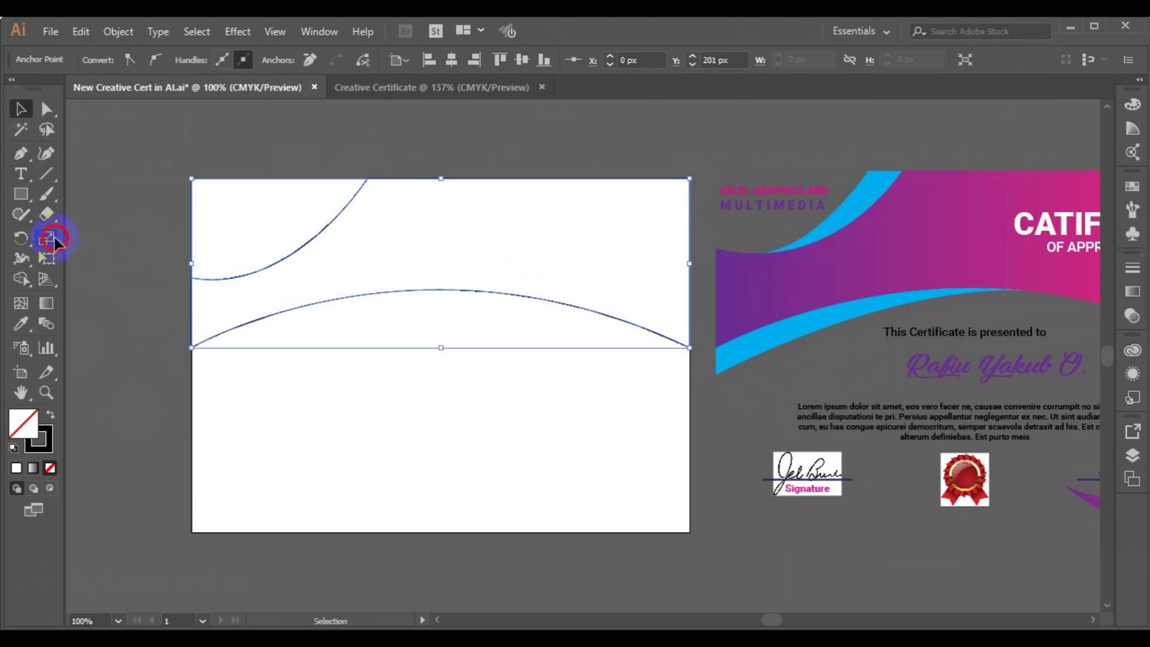
{"action": "left_click", "coordinate": [118, 433]}
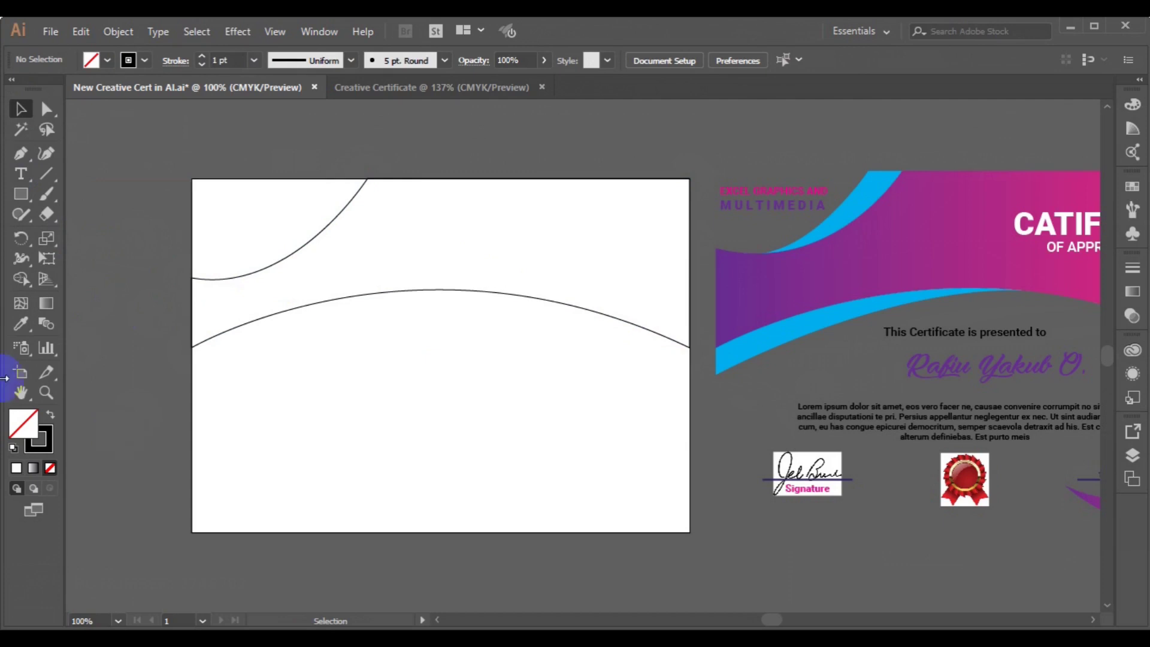
Draw a closed strip from the left edge at about Y 231 px, curving along beneath the header's arch and closing above it.
{"action": "left_click", "coordinate": [20, 157]}
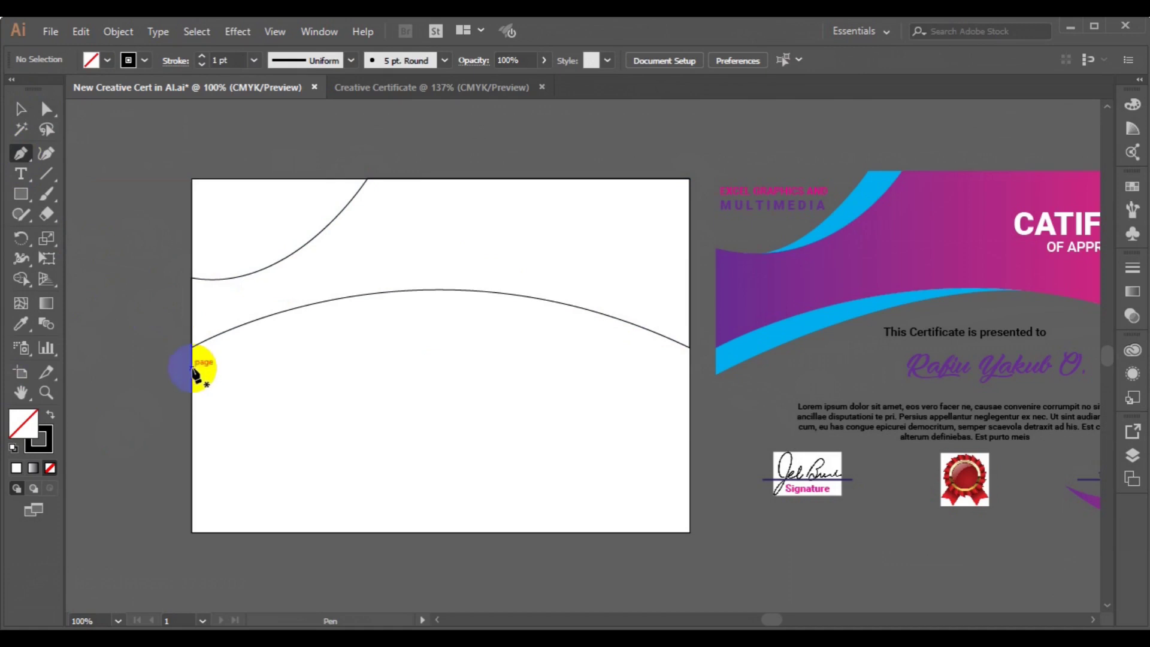
{"action": "left_click", "coordinate": [192, 374]}
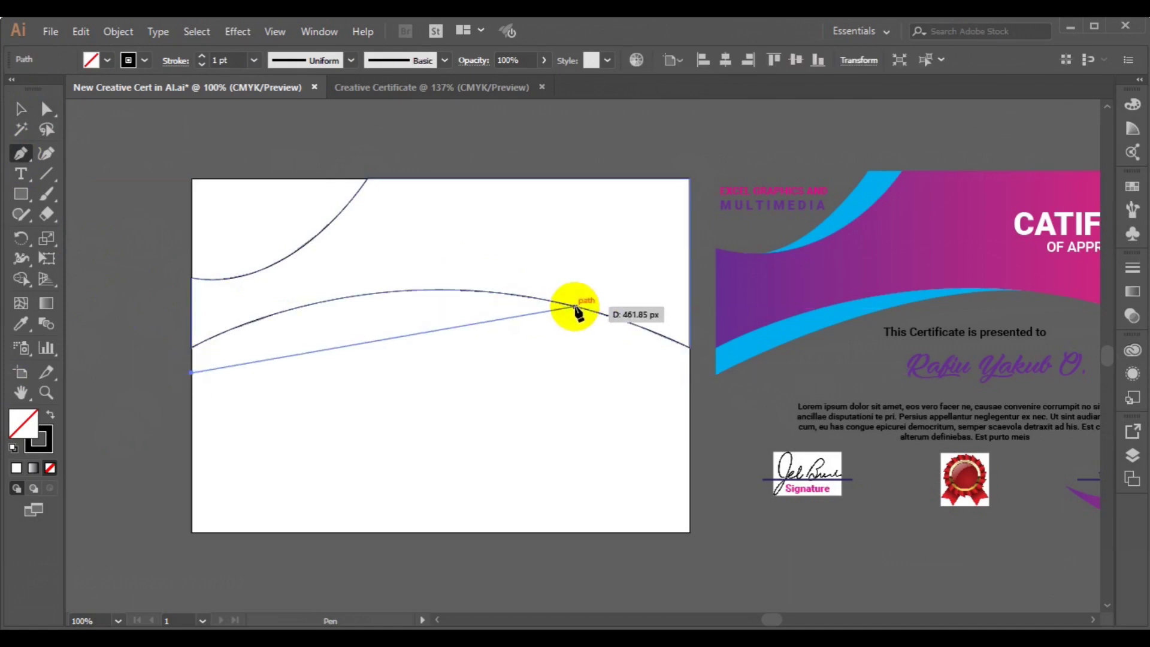
{"action": "left_click_drag", "start_coordinate": [577, 307], "coordinate": [709, 353]}
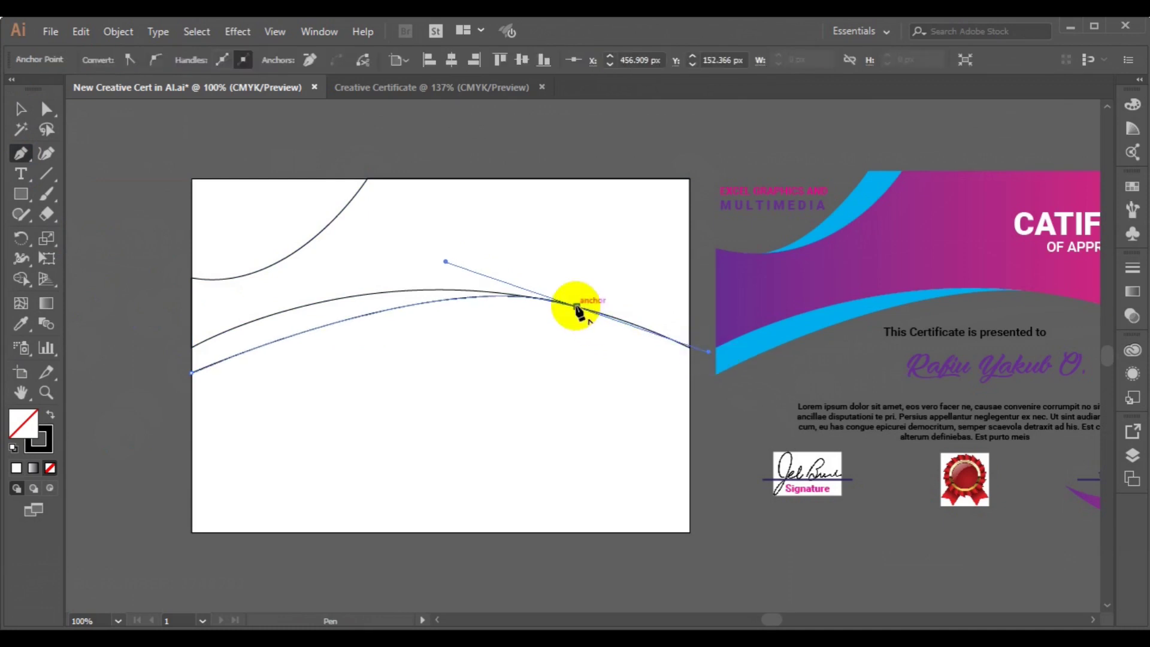
{"action": "left_click_drag", "start_coordinate": [577, 306], "coordinate": [413, 263]}
{"action": "left_click_drag", "start_coordinate": [199, 303], "coordinate": [192, 308]}
{"action": "left_click_drag", "start_coordinate": [192, 308], "coordinate": [193, 377]}
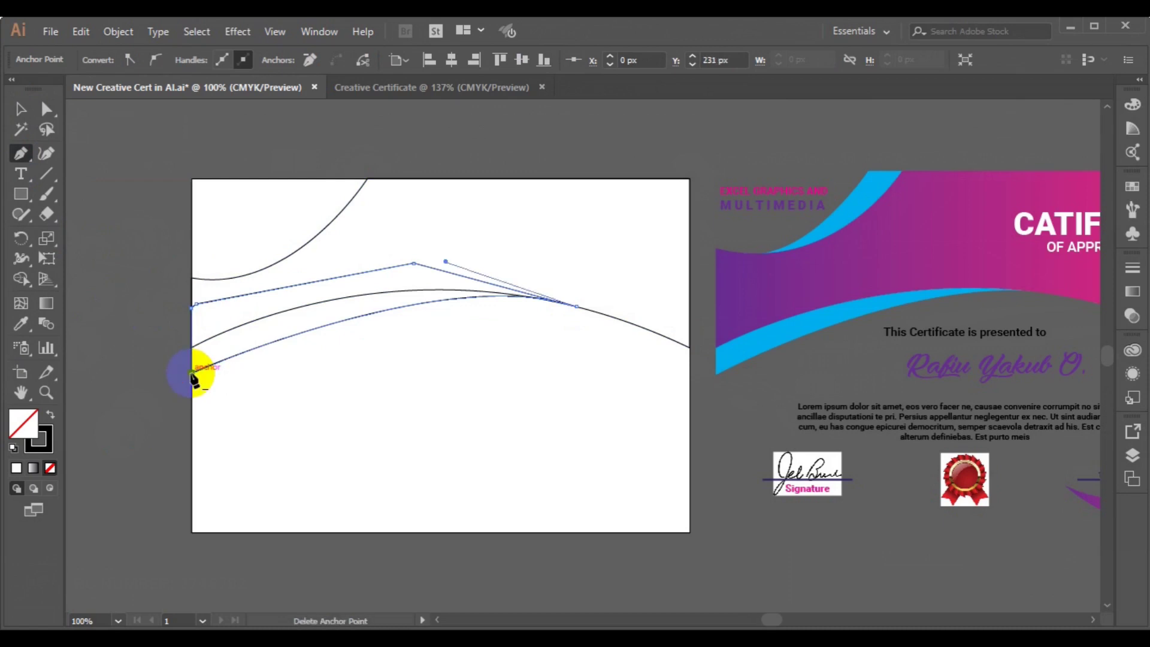
Draw a closed shape from the top edge at about X 156 px, curving down to the header's concave edge and closing inside the header.
{"action": "left_click", "coordinate": [323, 179]}
{"action": "left_click_drag", "start_coordinate": [226, 280], "coordinate": [223, 285]}
{"action": "left_click_drag", "start_coordinate": [223, 285], "coordinate": [170, 279]}
{"action": "left_click", "coordinate": [220, 279]}
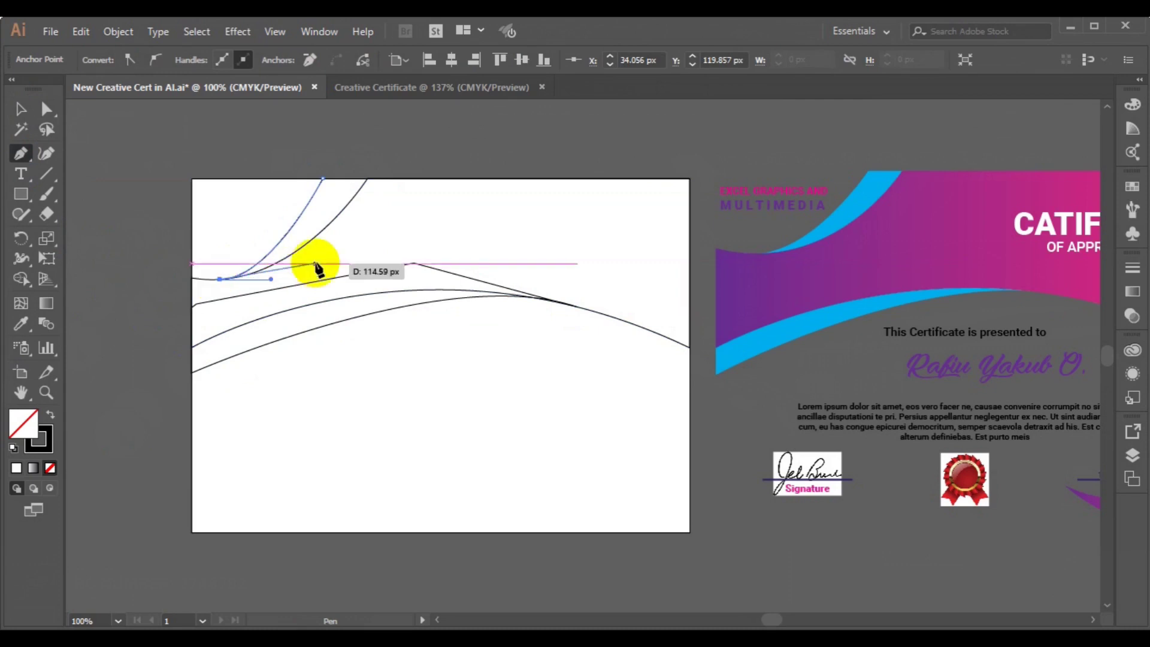
{"action": "left_click", "coordinate": [323, 264]}
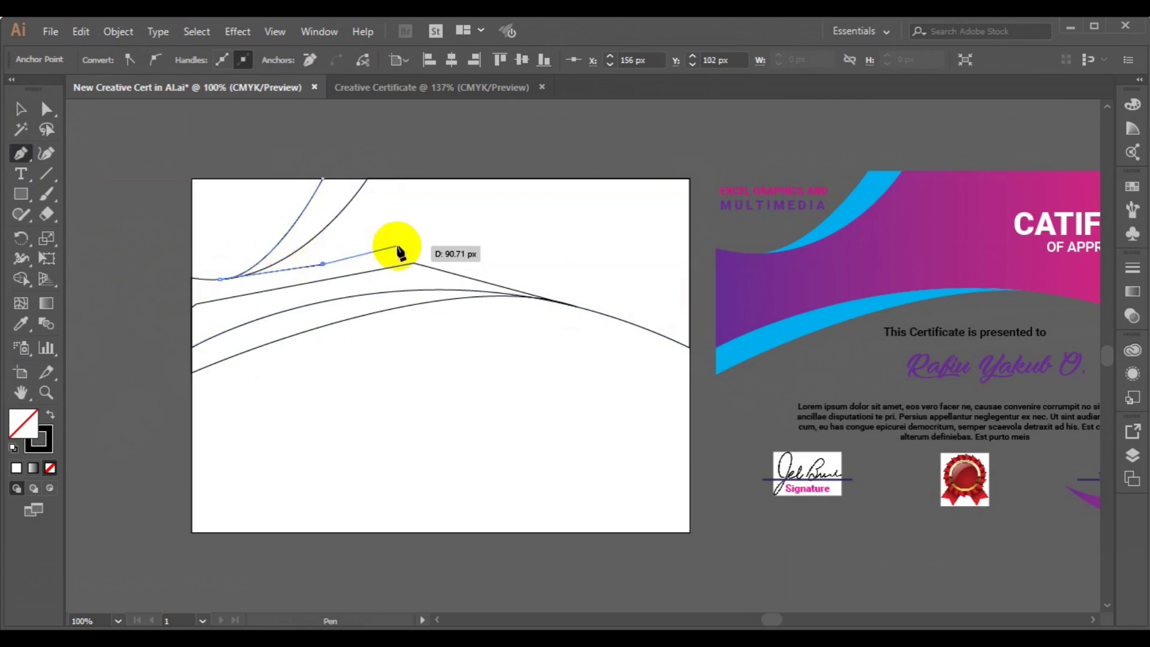
{"action": "left_click_drag", "start_coordinate": [396, 245], "coordinate": [392, 178]}
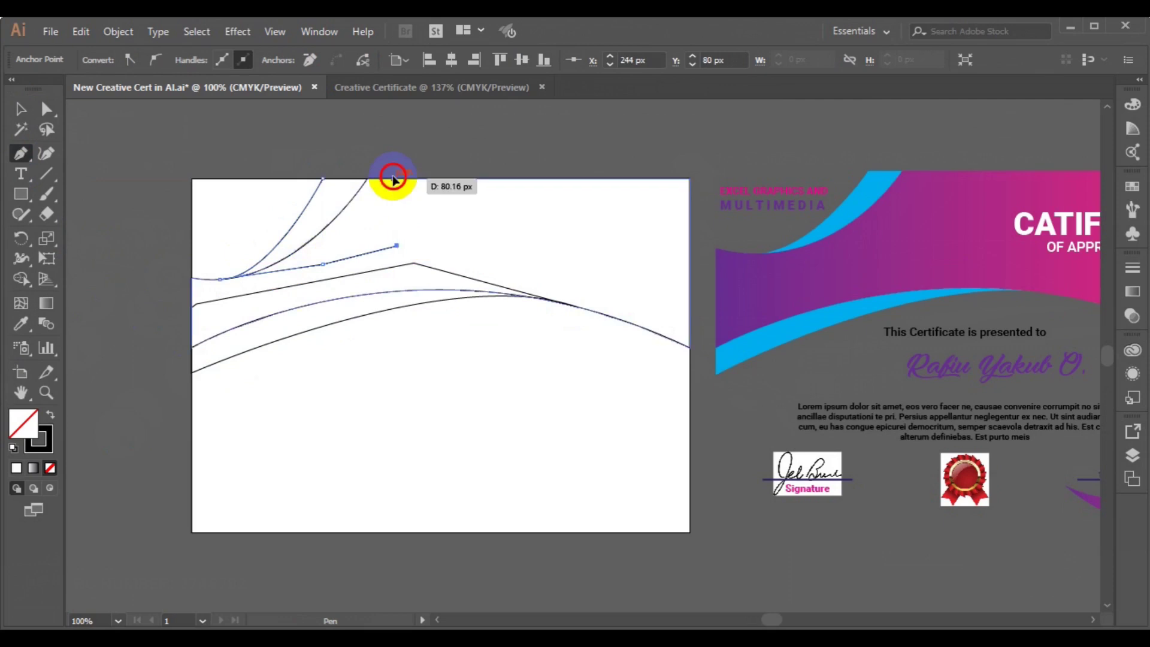
{"action": "left_click", "coordinate": [323, 179]}
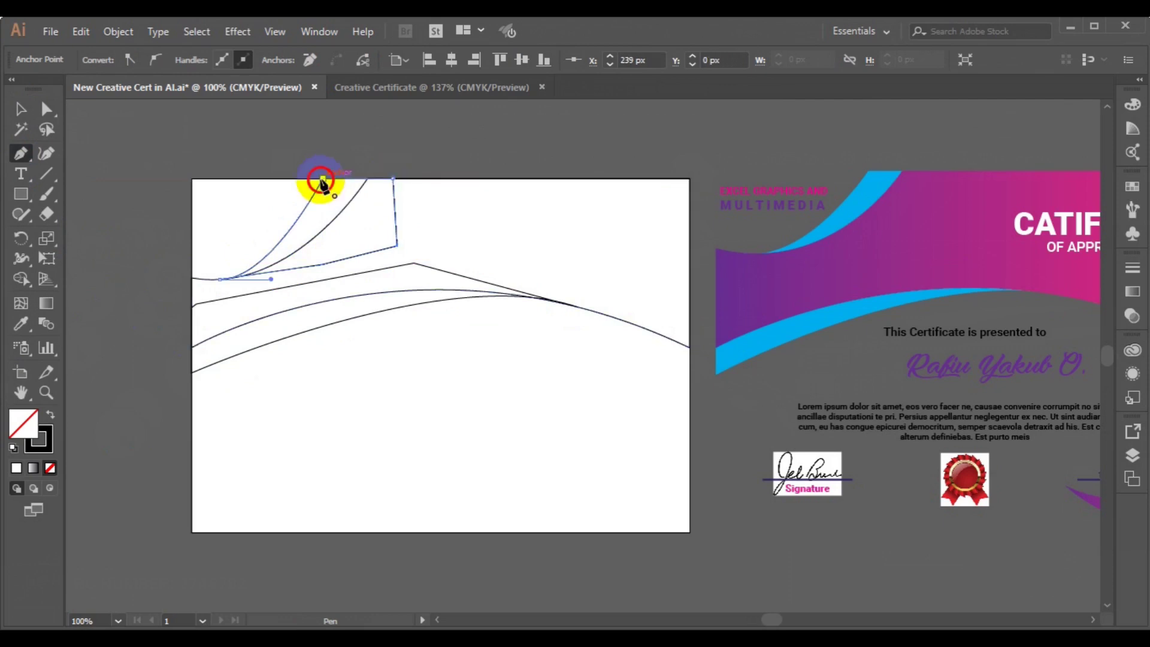
{"action": "left_click", "coordinate": [21, 110]}
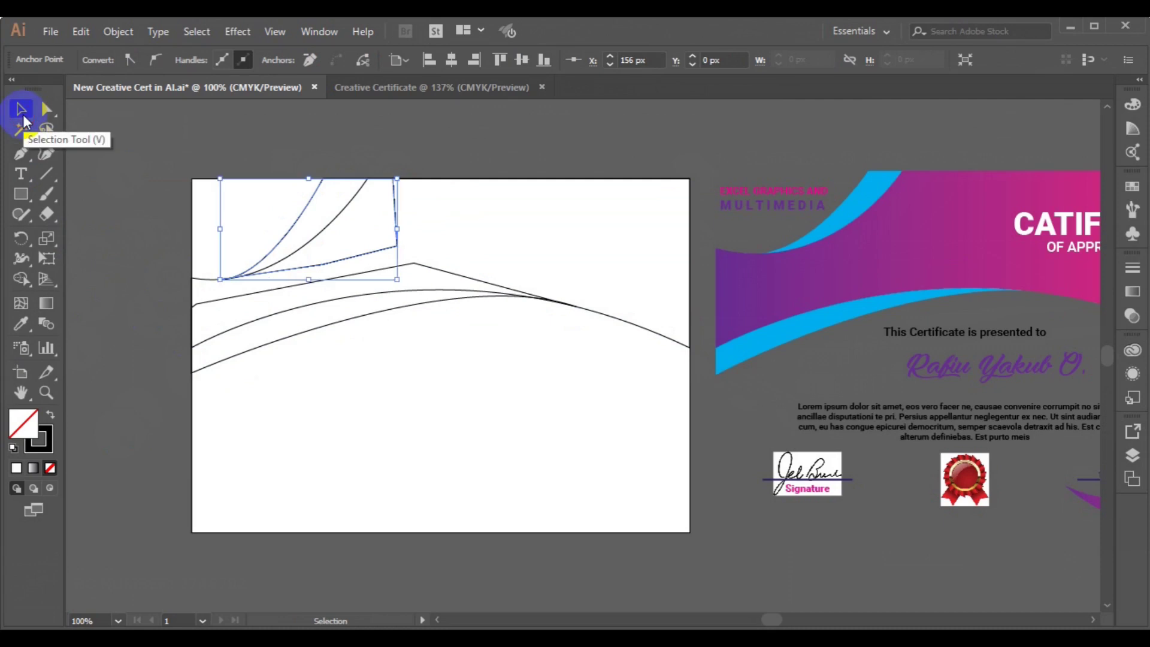
Draw a closed curved wedge in the artboard's lower-right corner, from about Y 363 px on the right edge to a tip near X 457 px.
{"action": "left_click", "coordinate": [21, 154]}
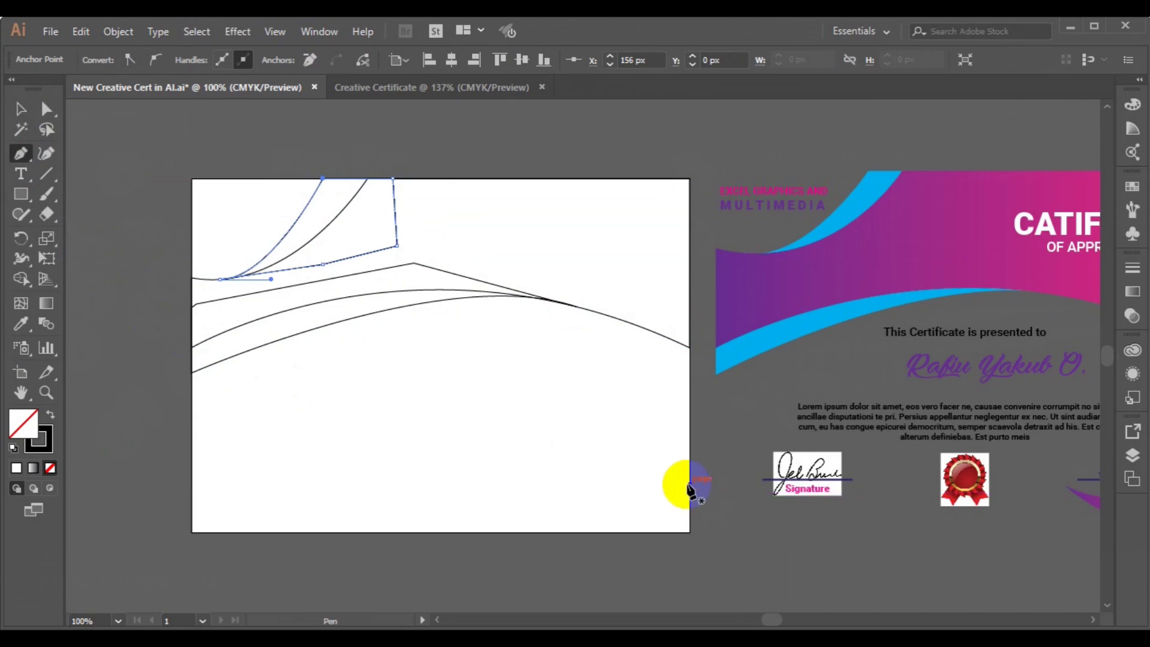
{"action": "left_click", "coordinate": [689, 484]}
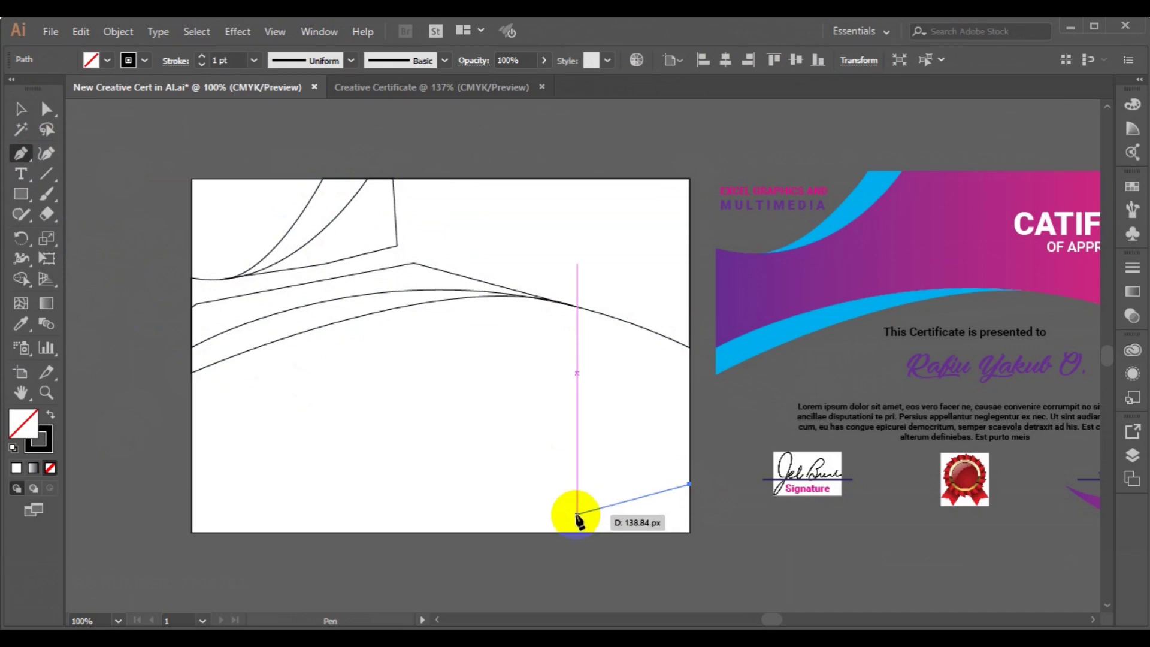
{"action": "left_click_drag", "start_coordinate": [576, 514], "coordinate": [517, 498]}
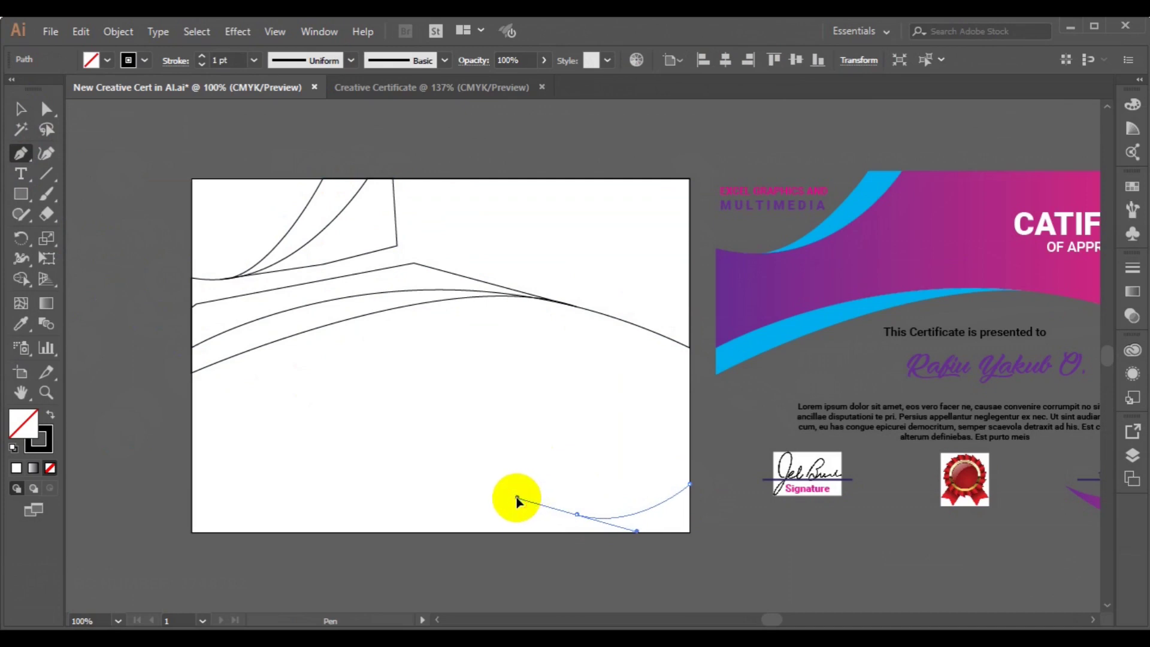
{"action": "left_click", "coordinate": [578, 515]}
{"action": "left_click_drag", "start_coordinate": [619, 539], "coordinate": [684, 539]}
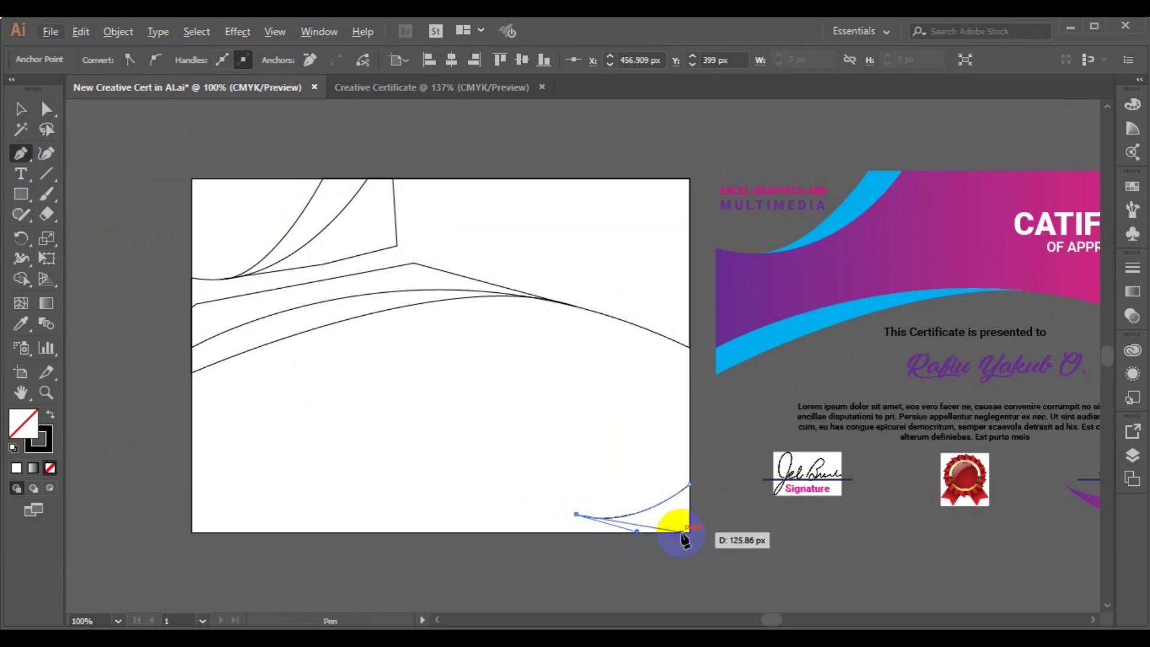
{"action": "mouse_move", "coordinate": [684, 539]}
{"action": "left_mouse_down"}
{"action": "mouse_move", "coordinate": [645, 539]}
{"action": "mouse_move", "coordinate": [677, 533]}
{"action": "left_mouse_up"}
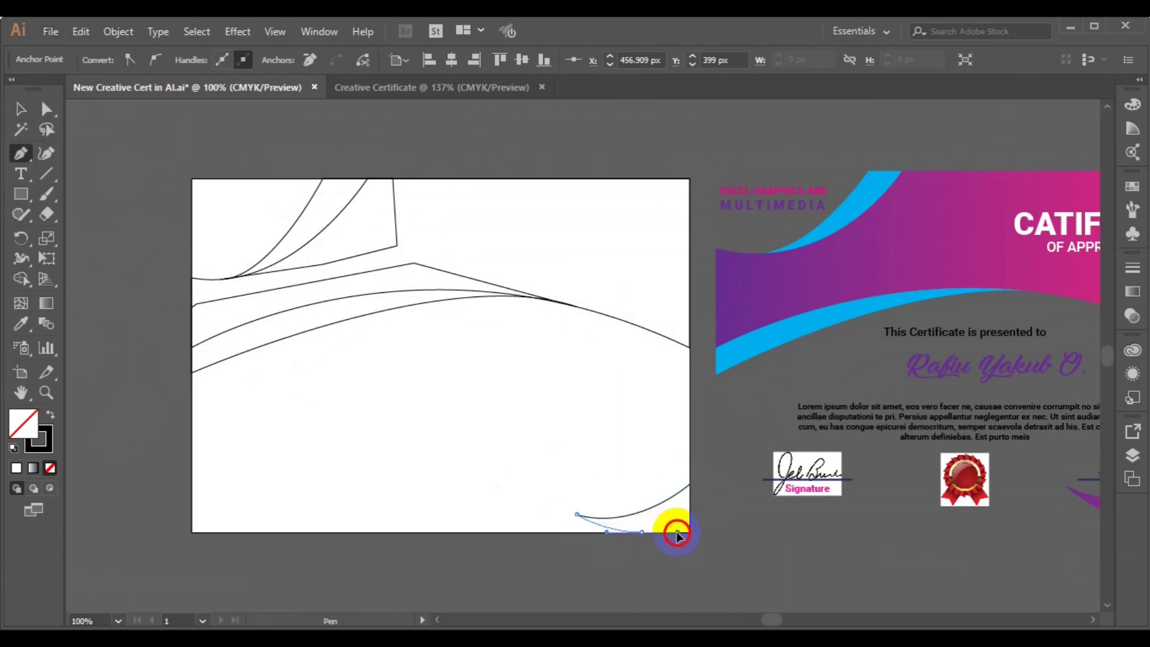
{"action": "left_click_drag", "start_coordinate": [689, 533], "coordinate": [680, 482]}
{"action": "left_click", "coordinate": [480, 375]}
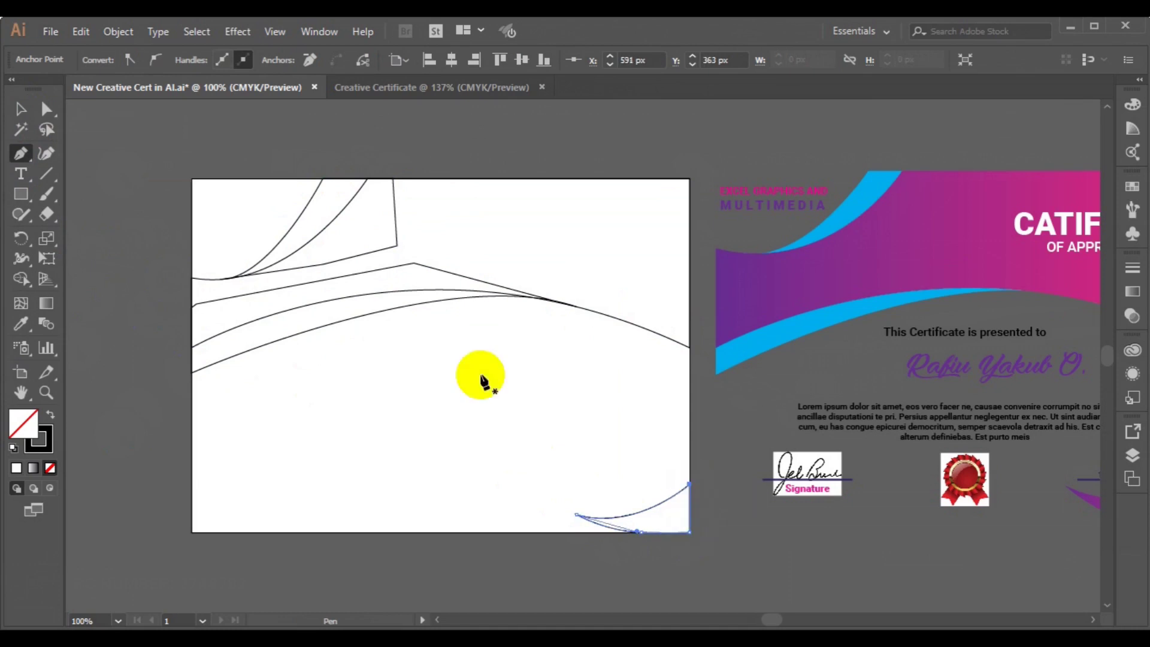
Enlarge the lower-right corner wedge and rotate it slightly clockwise so it extends past the artboard's right and bottom edges.
{"action": "left_click", "coordinate": [23, 109]}
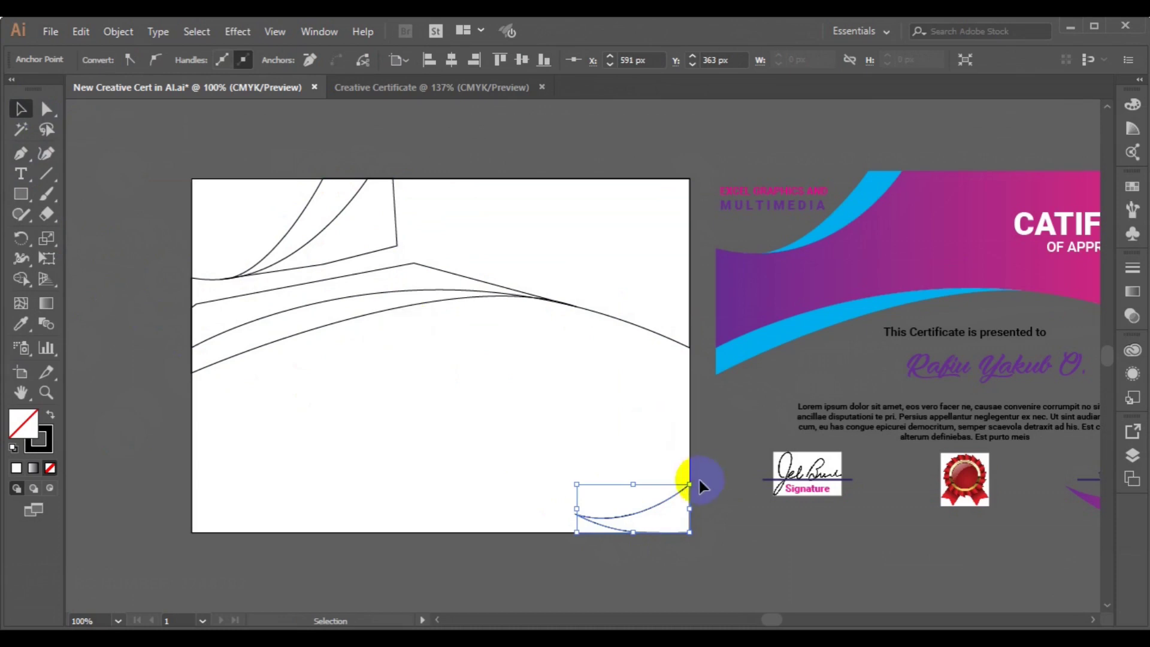
{"action": "left_click_drag", "start_coordinate": [697, 480], "coordinate": [709, 531]}
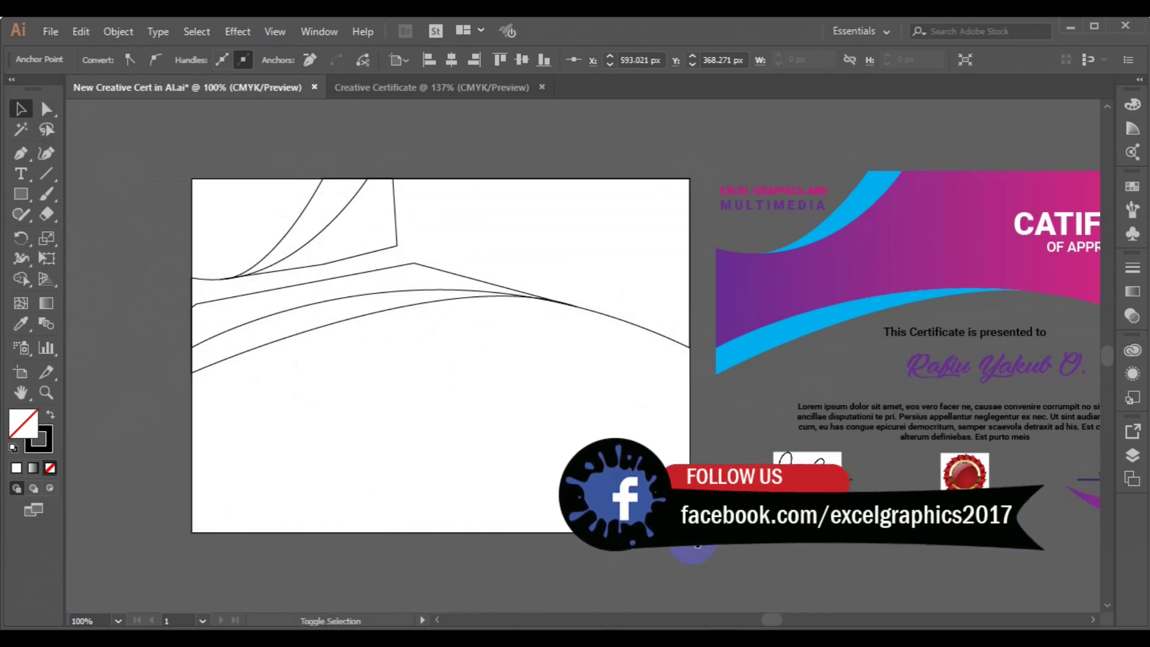
{"action": "left_click_drag", "start_coordinate": [688, 541], "coordinate": [696, 542]}
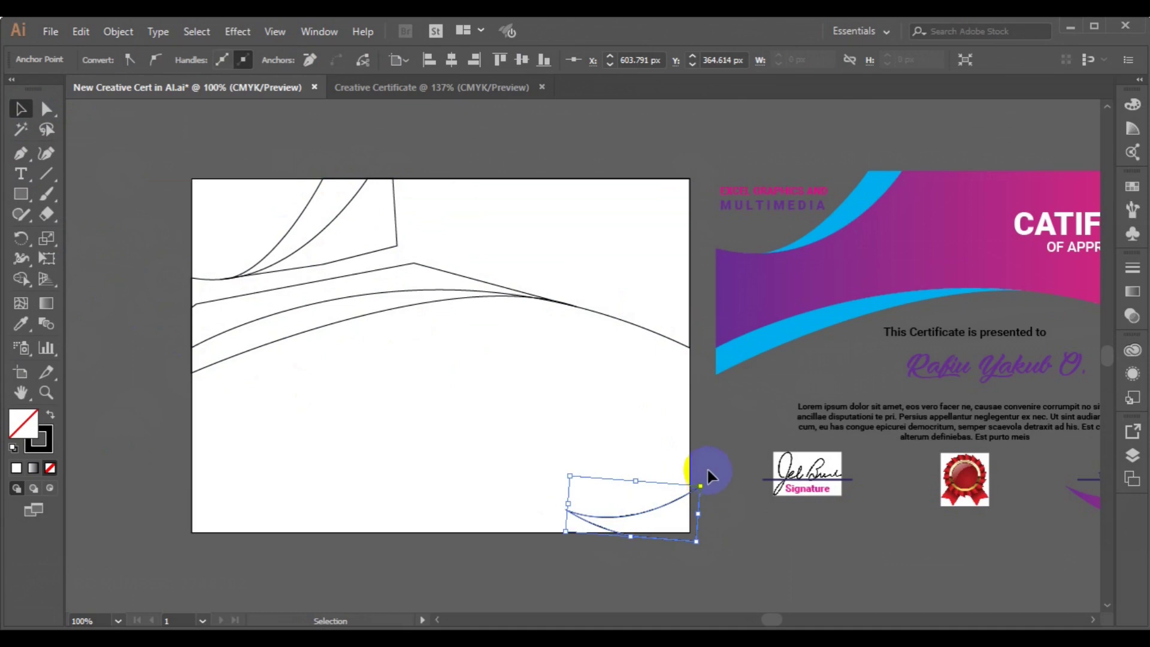
{"action": "left_click_drag", "start_coordinate": [709, 482], "coordinate": [714, 492]}
Nudge the wedge's upper-right anchor point up to Y 356.221 px, rotate the wedge slightly counterclockwise and deselect it.
{"action": "key", "text": "Up"}
{"action": "key", "text": "Up"}
{"action": "key", "text": "Up"}
{"action": "key", "text": "Up"}
{"action": "key", "text": "Up"}
{"action": "key", "text": "Up"}
{"action": "key", "text": "Up"}
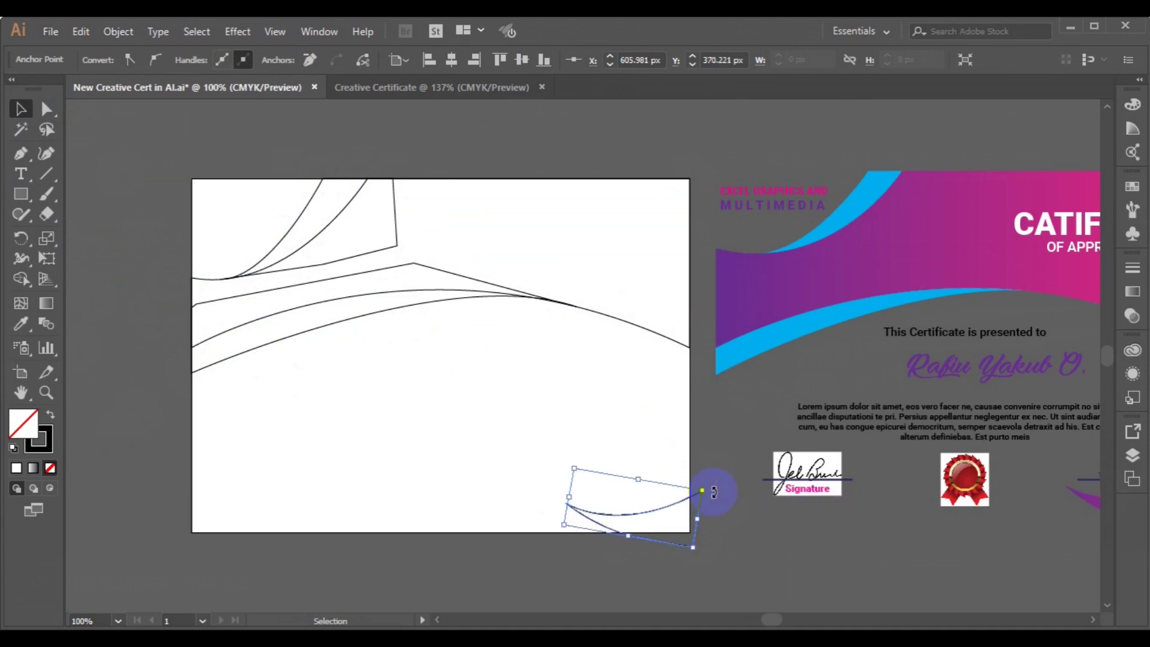
{"action": "key", "text": "Up"}
{"action": "key", "text": "Up"}
{"action": "key", "text": "Up"}
{"action": "key", "text": "Up"}
{"action": "key", "text": "Up"}
{"action": "key", "text": "Up"}
{"action": "key", "text": "Up"}
{"action": "key", "text": "Up"}
{"action": "key", "text": "Up"}
{"action": "left_click", "coordinate": [688, 492]}
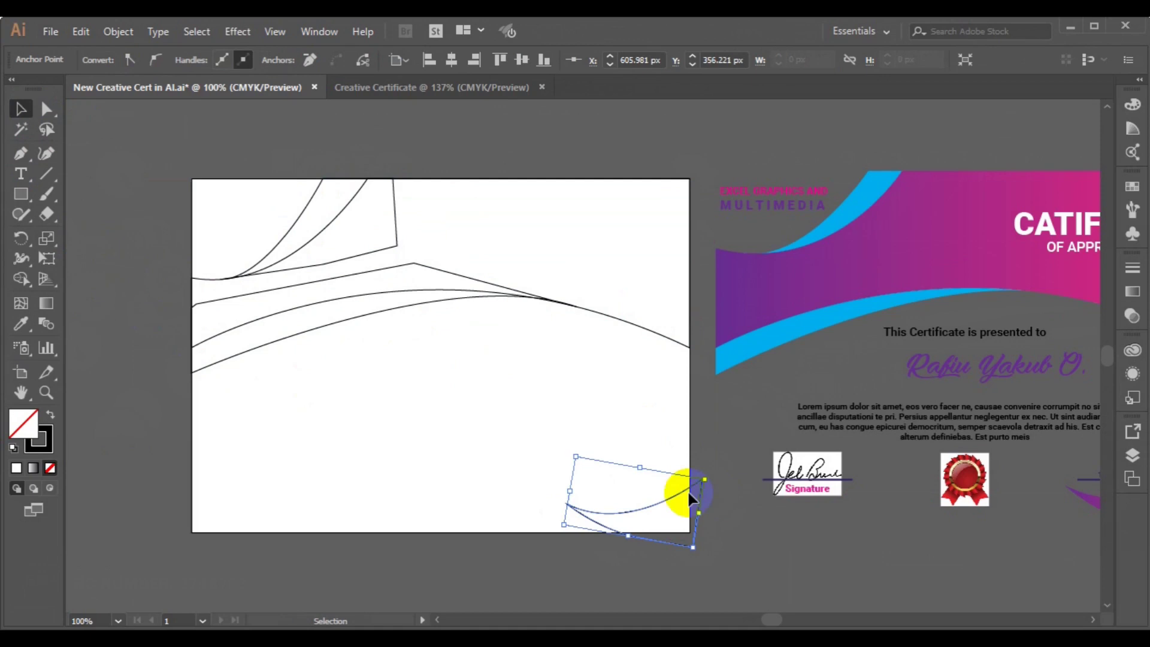
{"action": "mouse_move", "coordinate": [714, 474]}
{"action": "left_mouse_down"}
{"action": "mouse_move", "coordinate": [705, 465]}
{"action": "mouse_move", "coordinate": [709, 476]}
{"action": "left_mouse_up"}
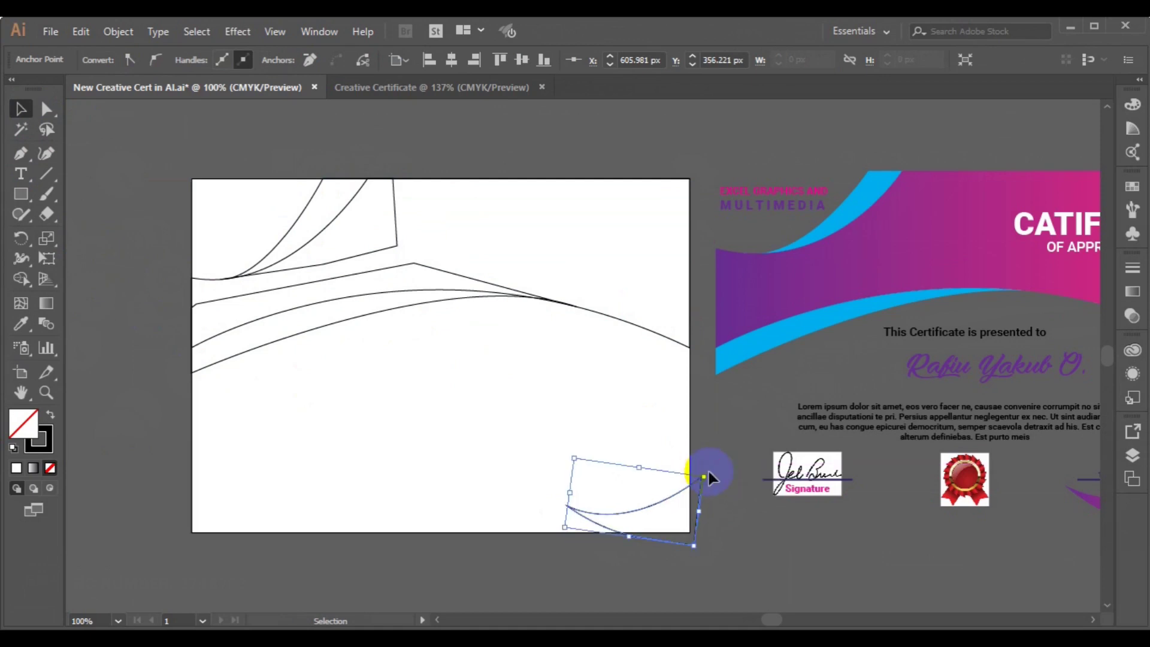
{"action": "left_click", "coordinate": [296, 409]}
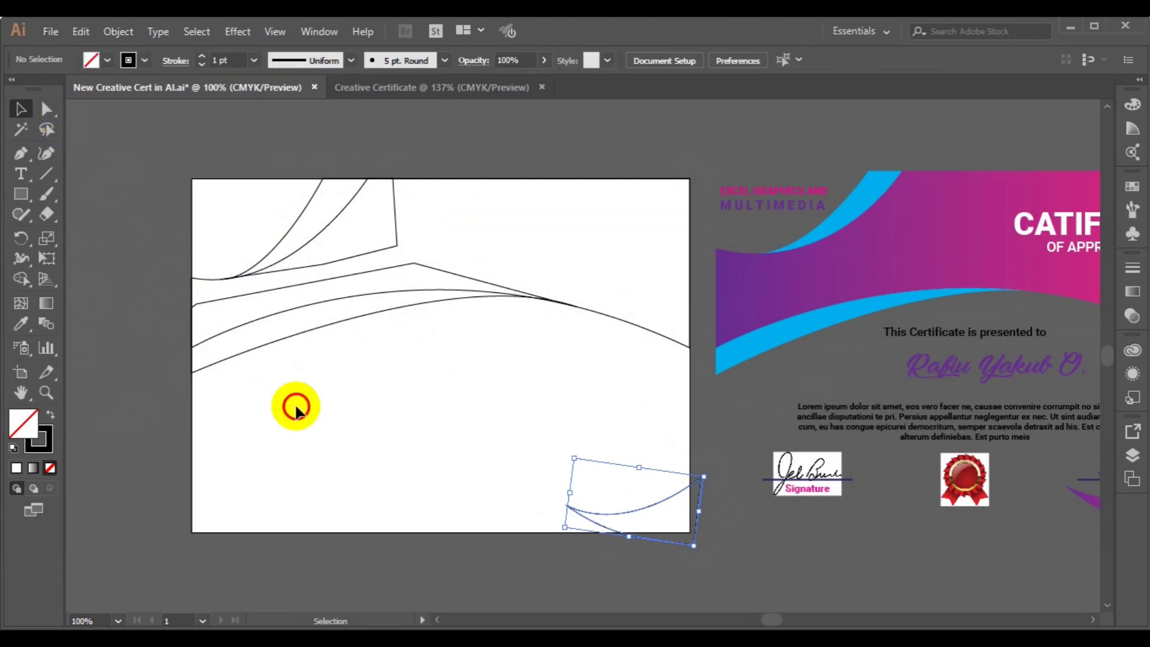
Fill the lower-right corner wedge with black and set its stroke to None.
{"action": "left_click", "coordinate": [659, 541]}
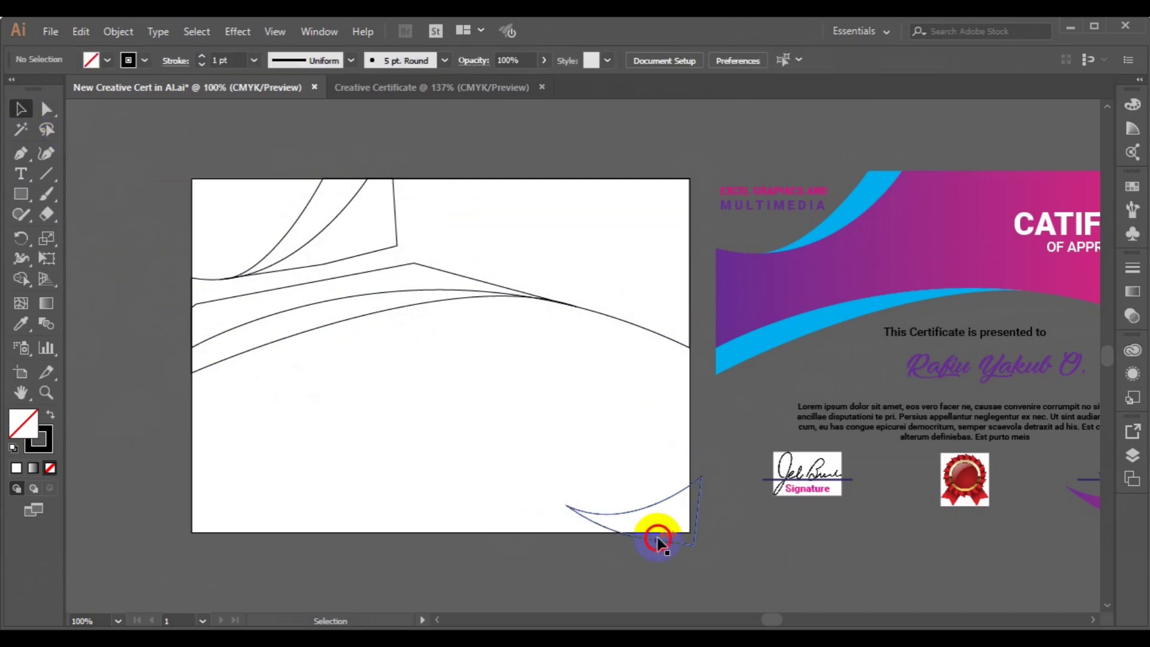
{"action": "left_click", "coordinate": [107, 60]}
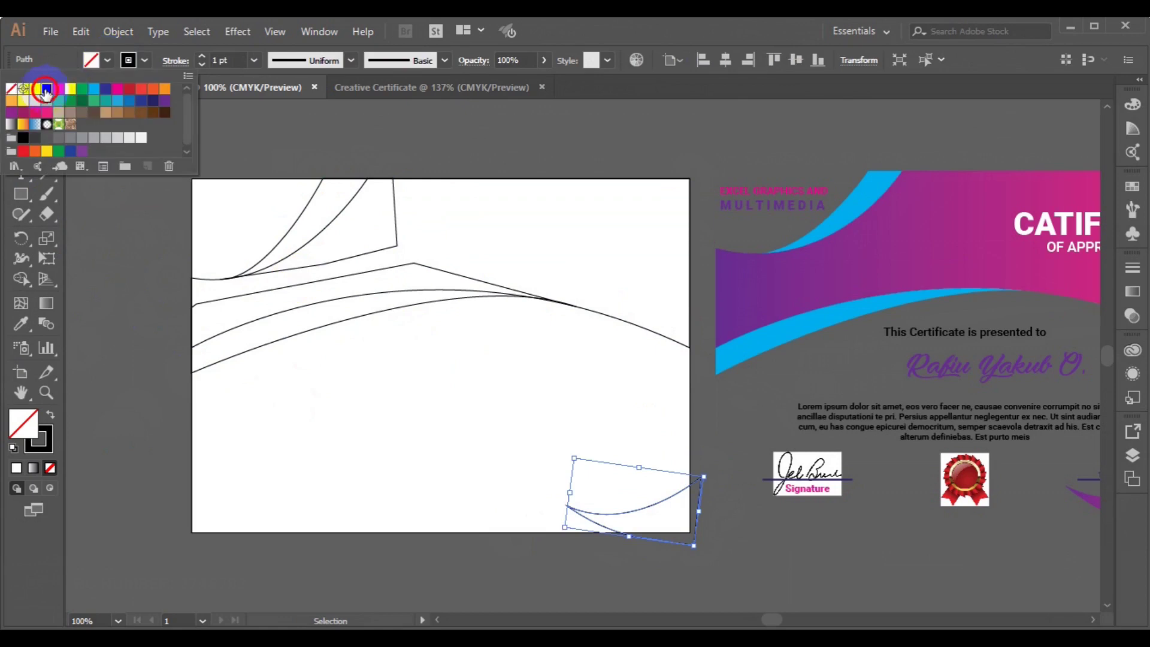
{"action": "left_click", "coordinate": [46, 88]}
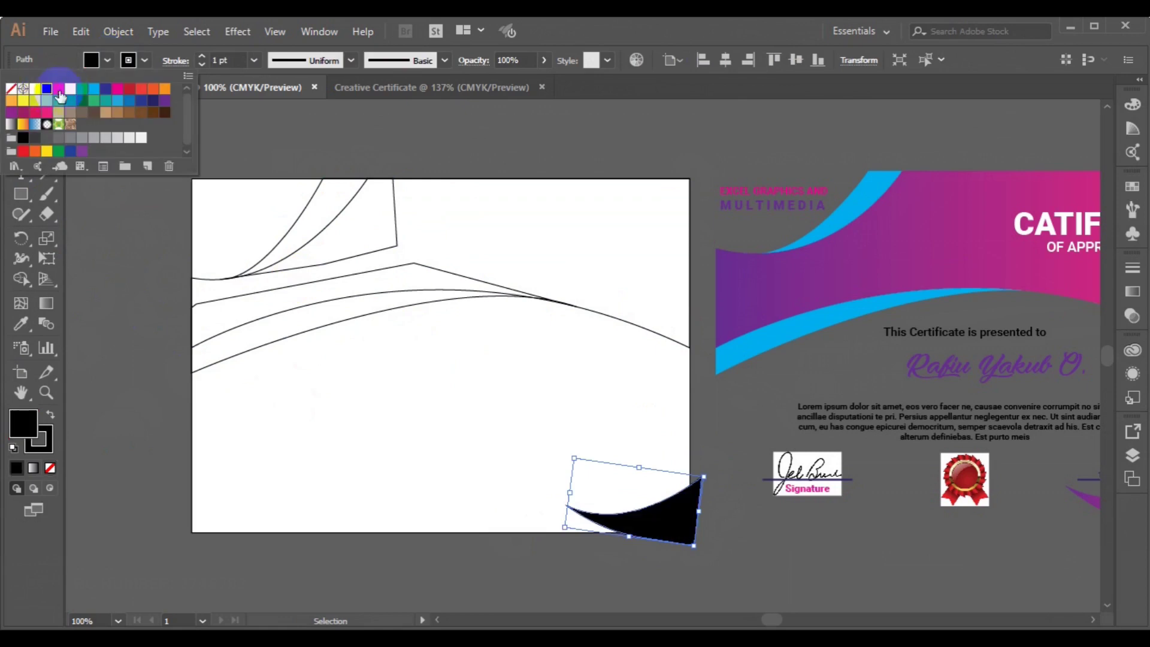
{"action": "left_click", "coordinate": [145, 62]}
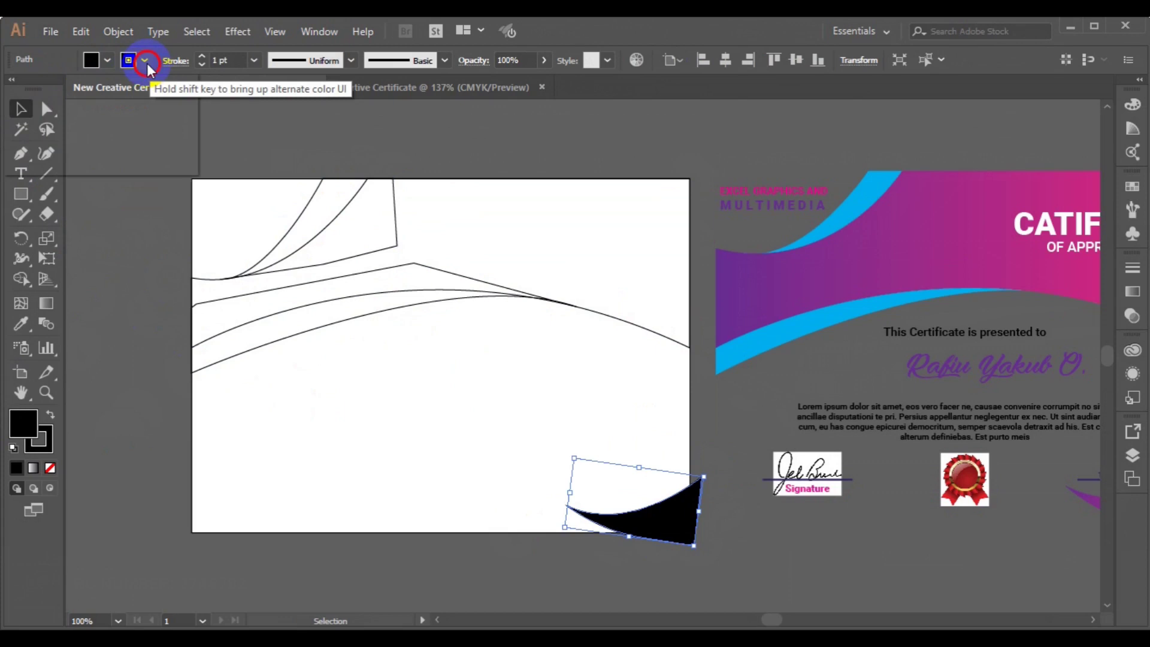
{"action": "left_click", "coordinate": [145, 59]}
{"action": "left_click", "coordinate": [10, 88]}
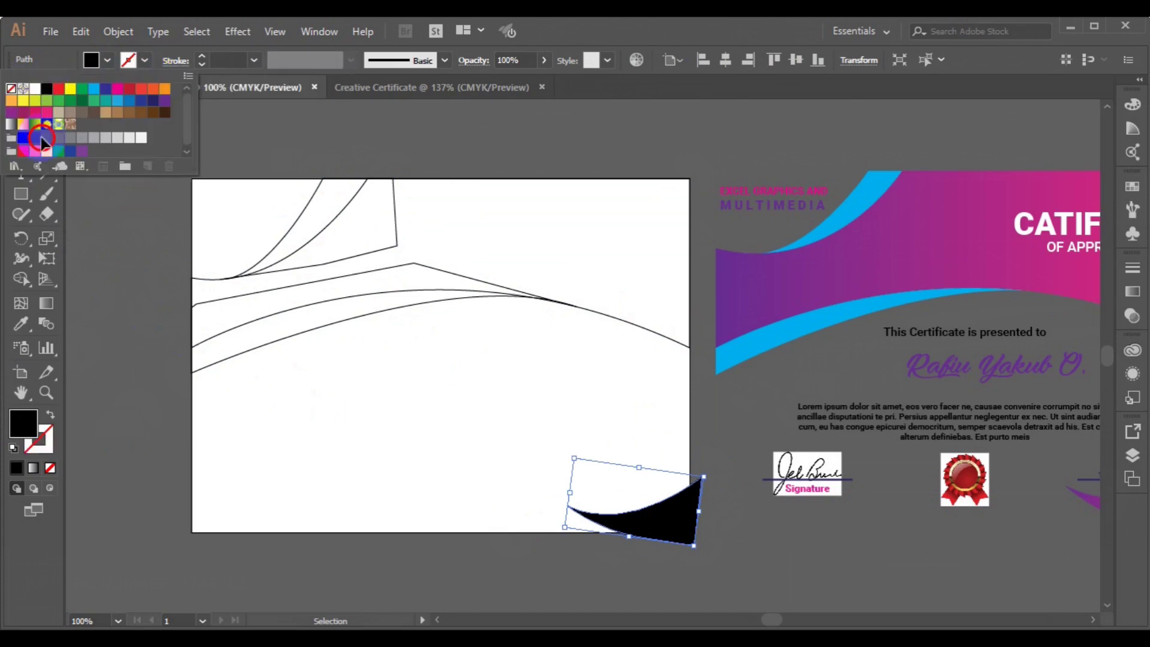
Fill the full-width header shape with cyan blue and set its stroke to None.
{"action": "left_click", "coordinate": [569, 303]}
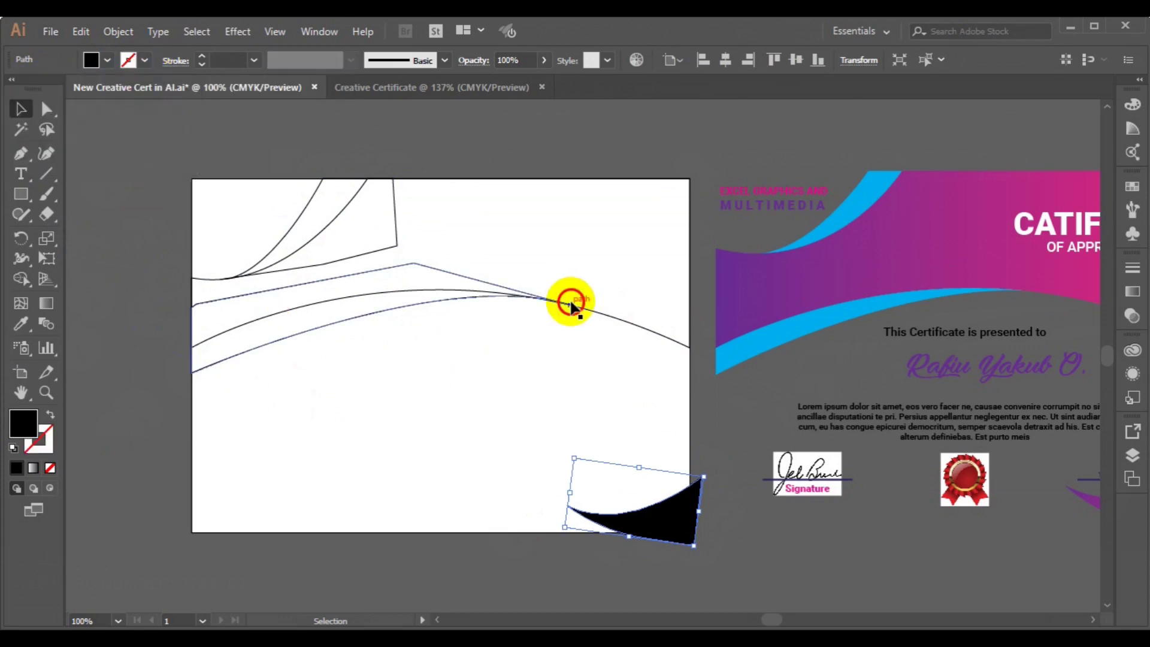
{"action": "left_click", "coordinate": [582, 310]}
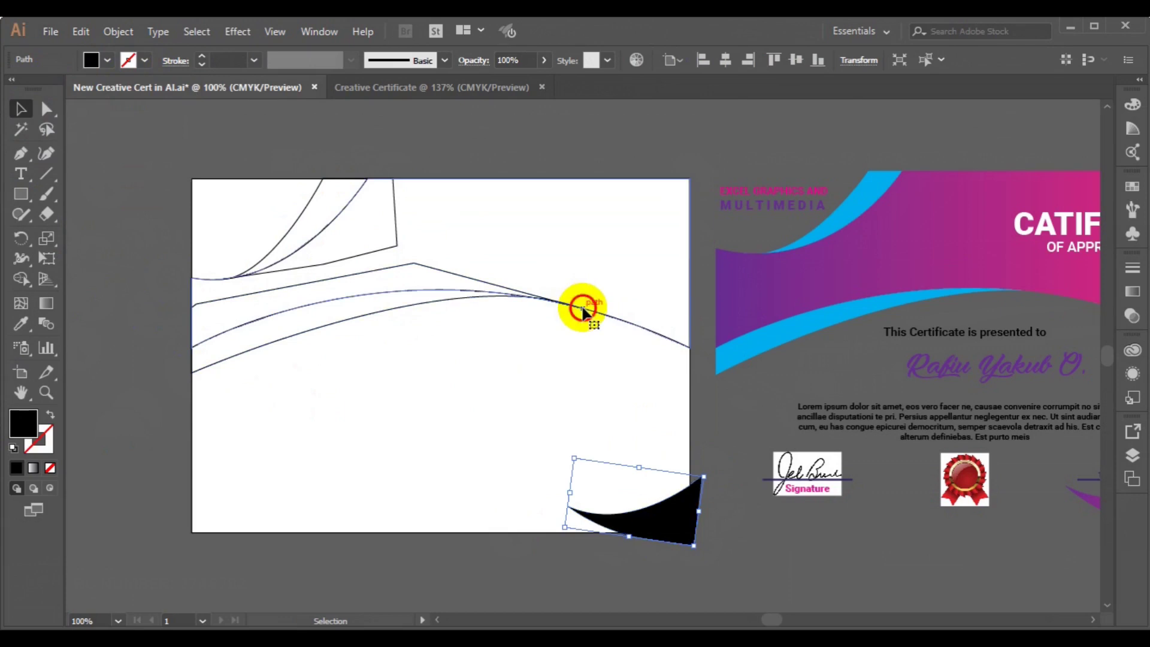
{"action": "left_click", "coordinate": [107, 61]}
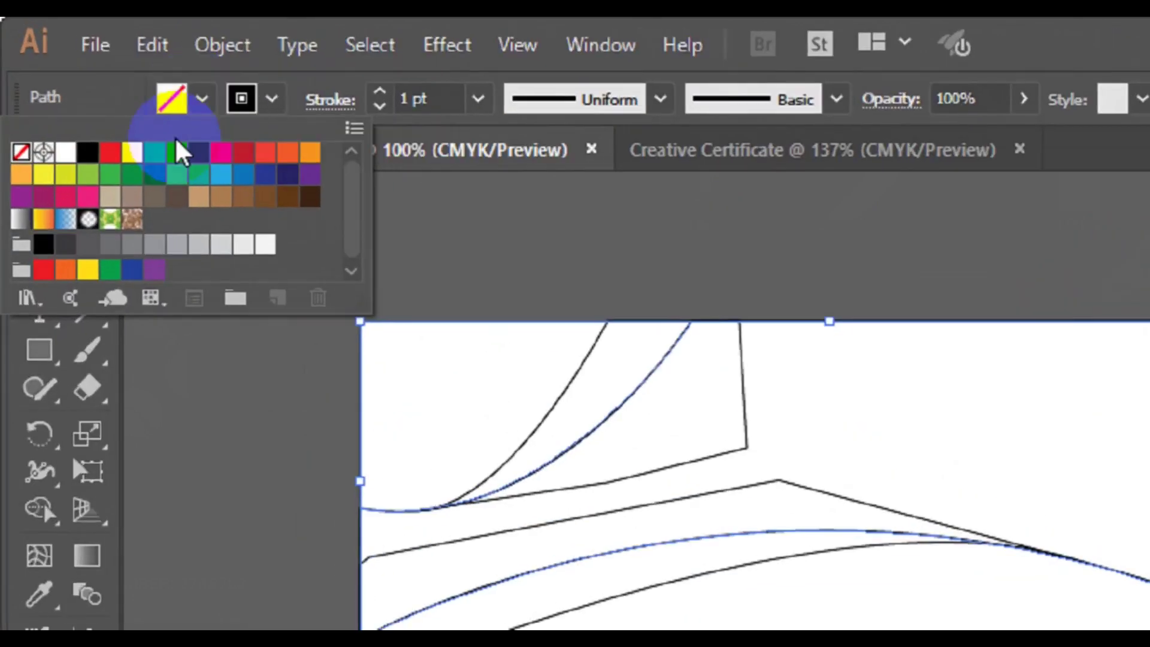
{"action": "left_click", "coordinate": [94, 88]}
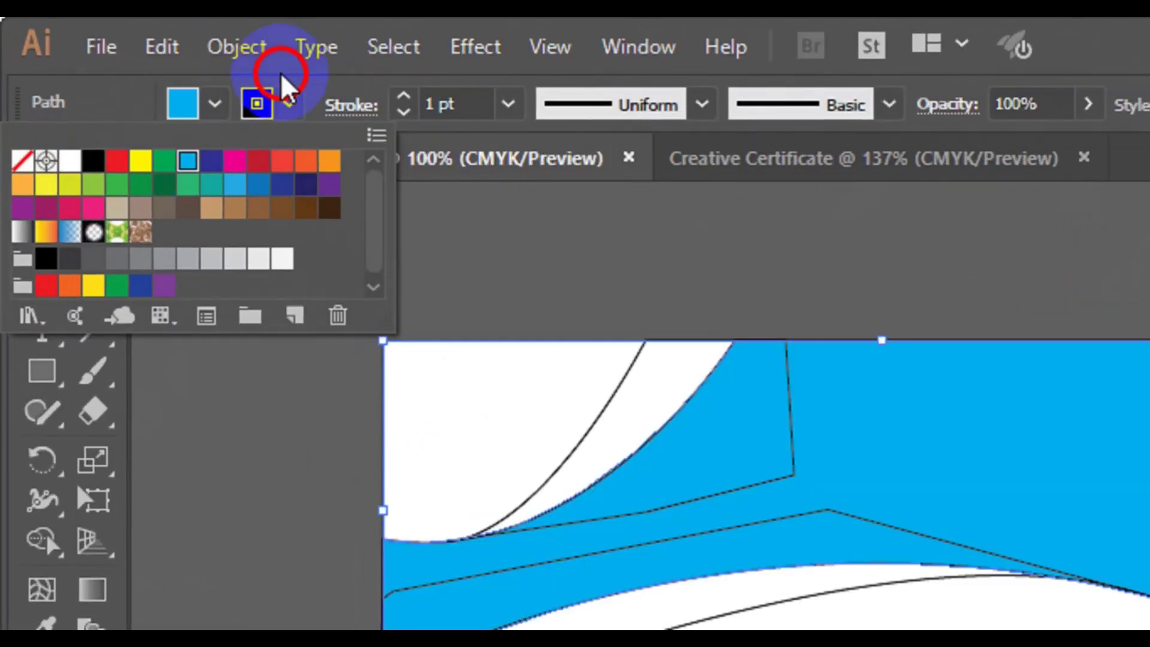
{"action": "left_click", "coordinate": [297, 109]}
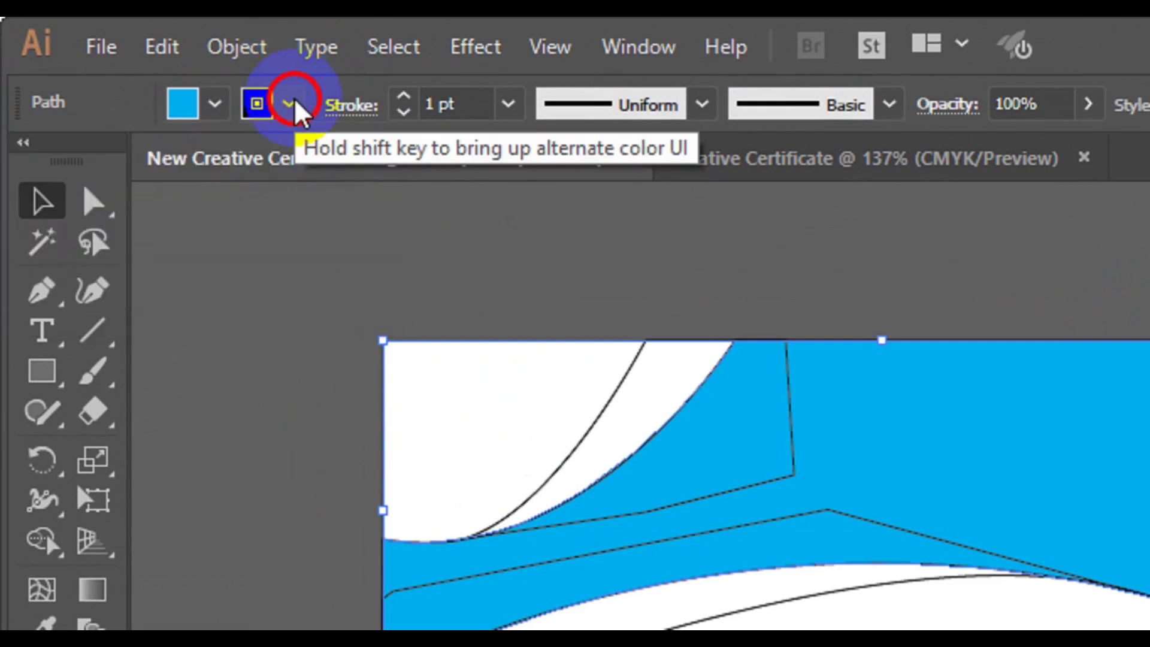
{"action": "left_click", "coordinate": [292, 103]}
{"action": "left_click", "coordinate": [22, 161]}
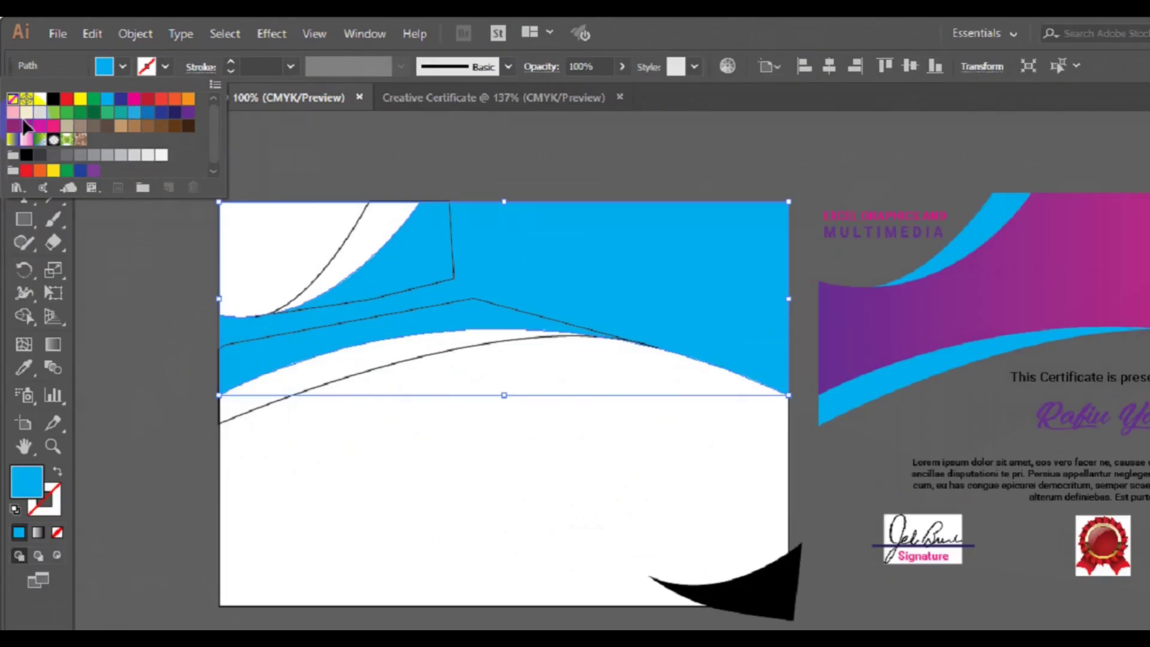
Fill the curved shape beside the header's concave upper-left edge with CMYK Green and set its stroke to None.
{"action": "left_click", "coordinate": [374, 351]}
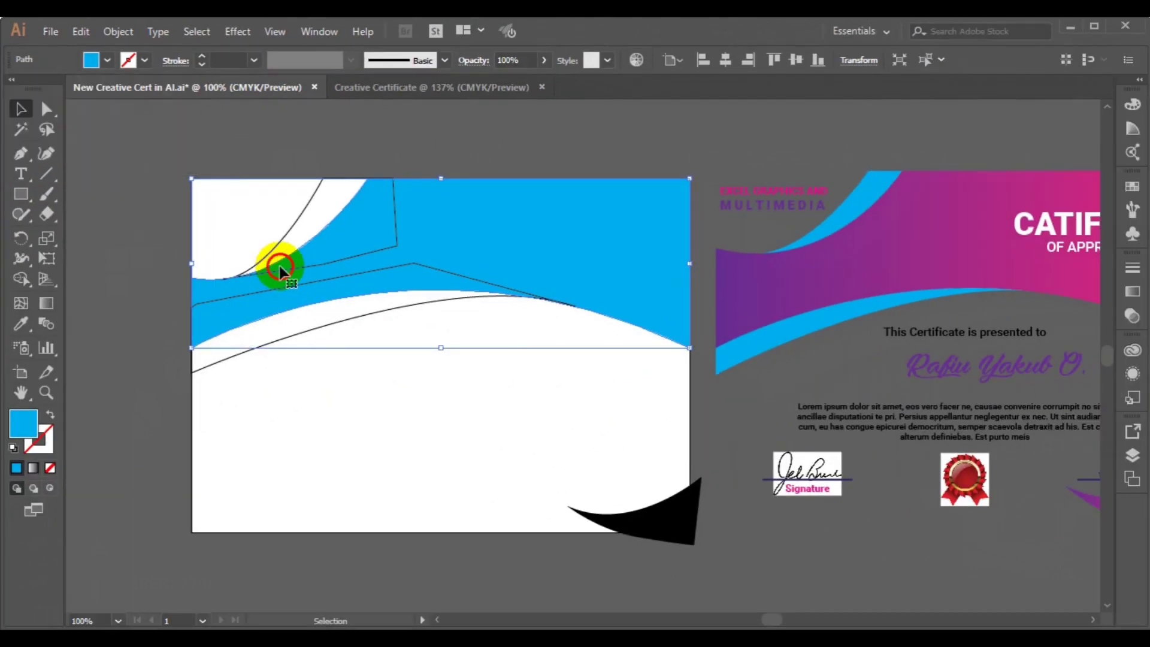
{"action": "left_click", "coordinate": [275, 252]}
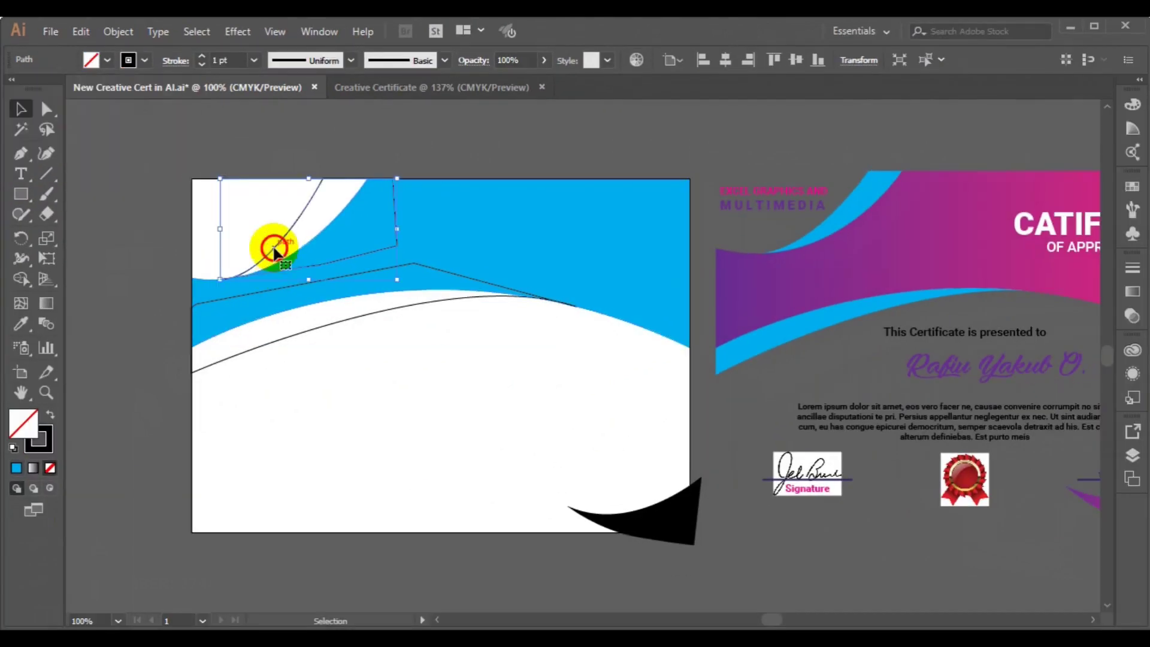
{"action": "left_click", "coordinate": [106, 61]}
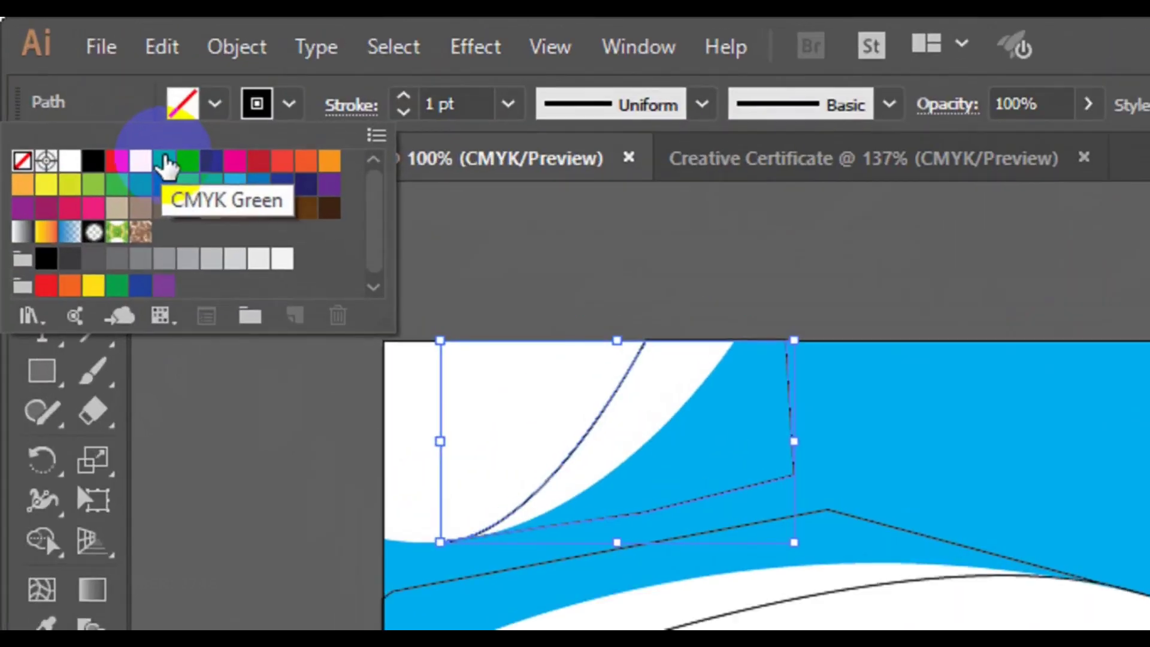
{"action": "left_click", "coordinate": [110, 114]}
{"action": "left_click", "coordinate": [291, 106]}
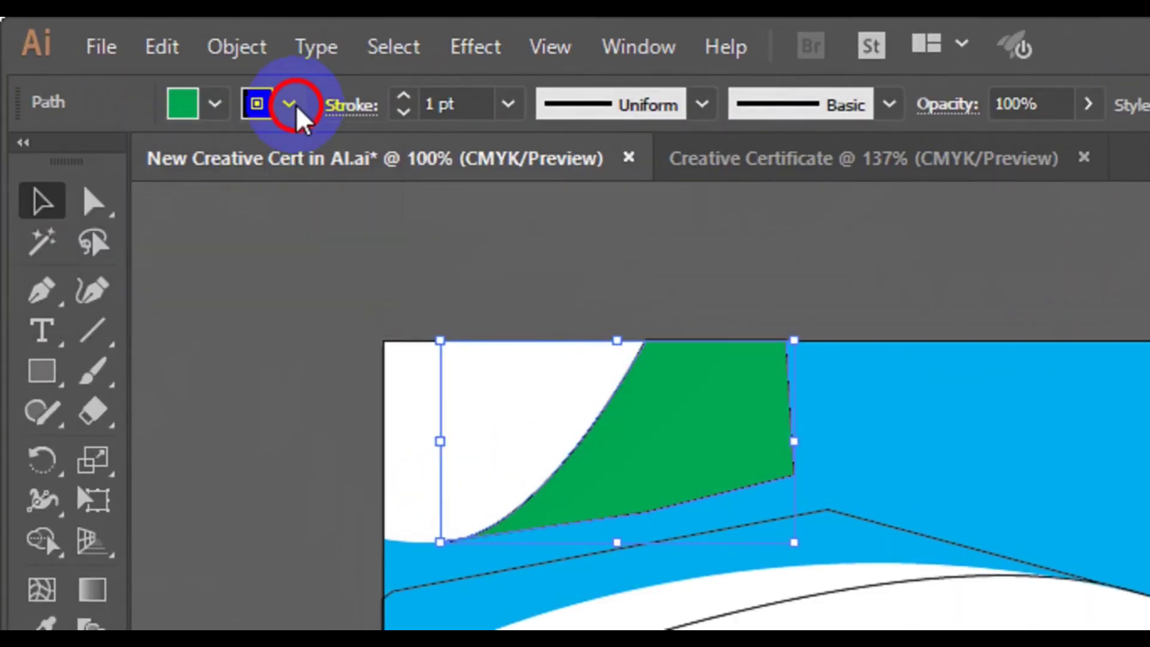
{"action": "left_click", "coordinate": [292, 106]}
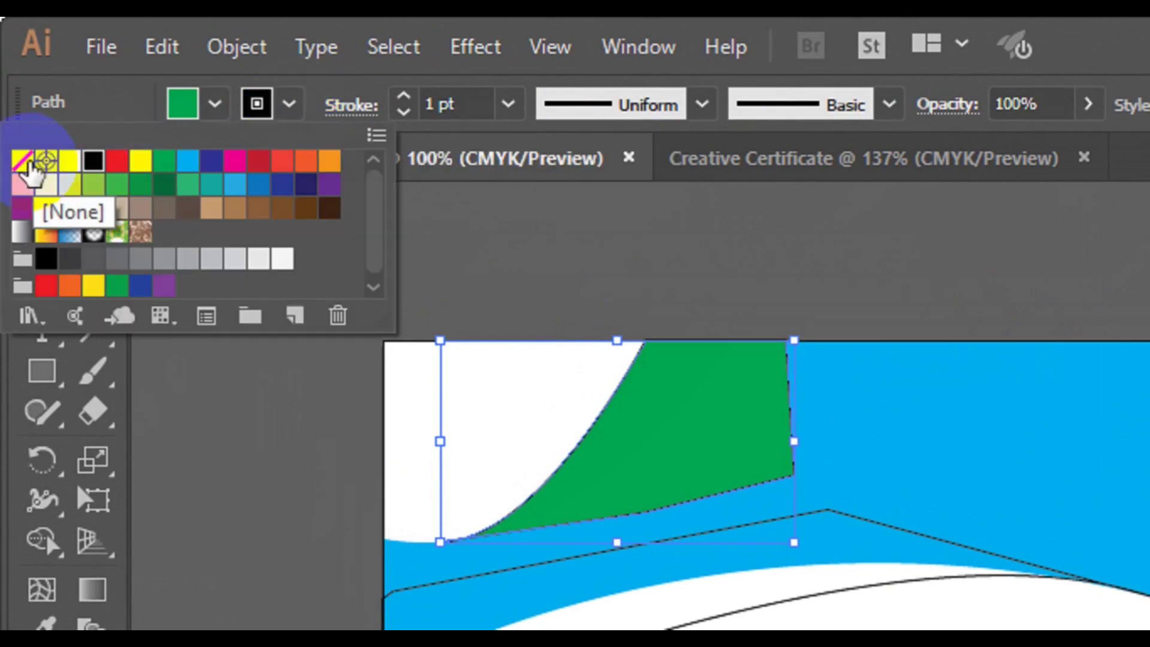
{"action": "left_click", "coordinate": [23, 161]}
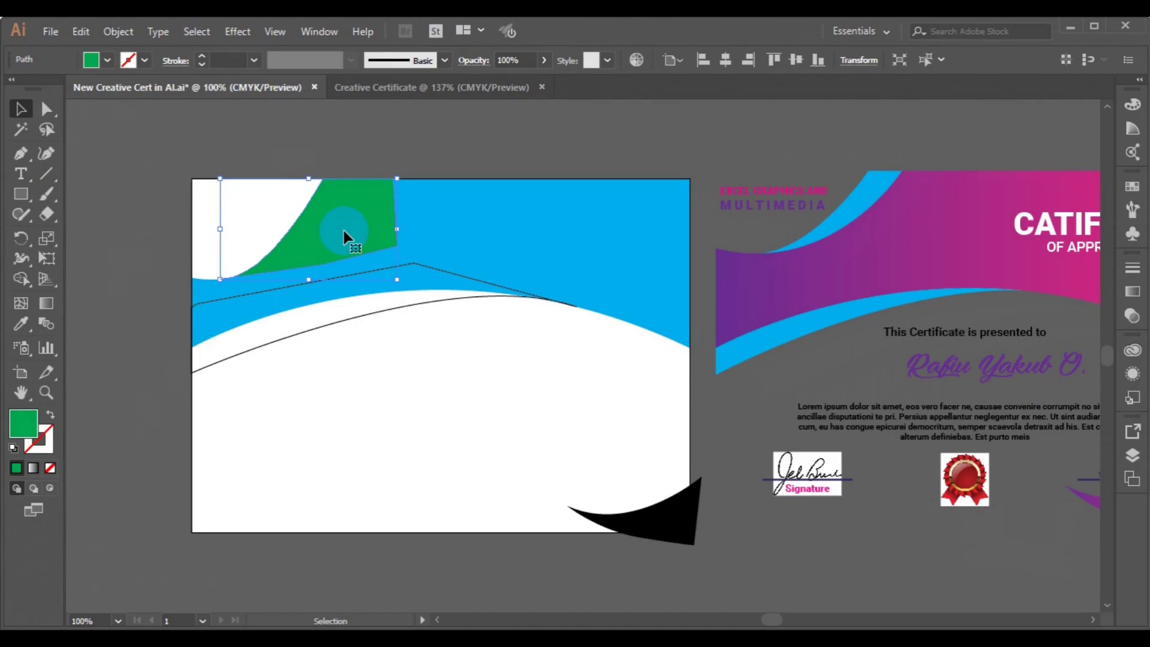
Send the green curved shape to the back, behind the blue header.
{"action": "right_click", "coordinate": [343, 235]}
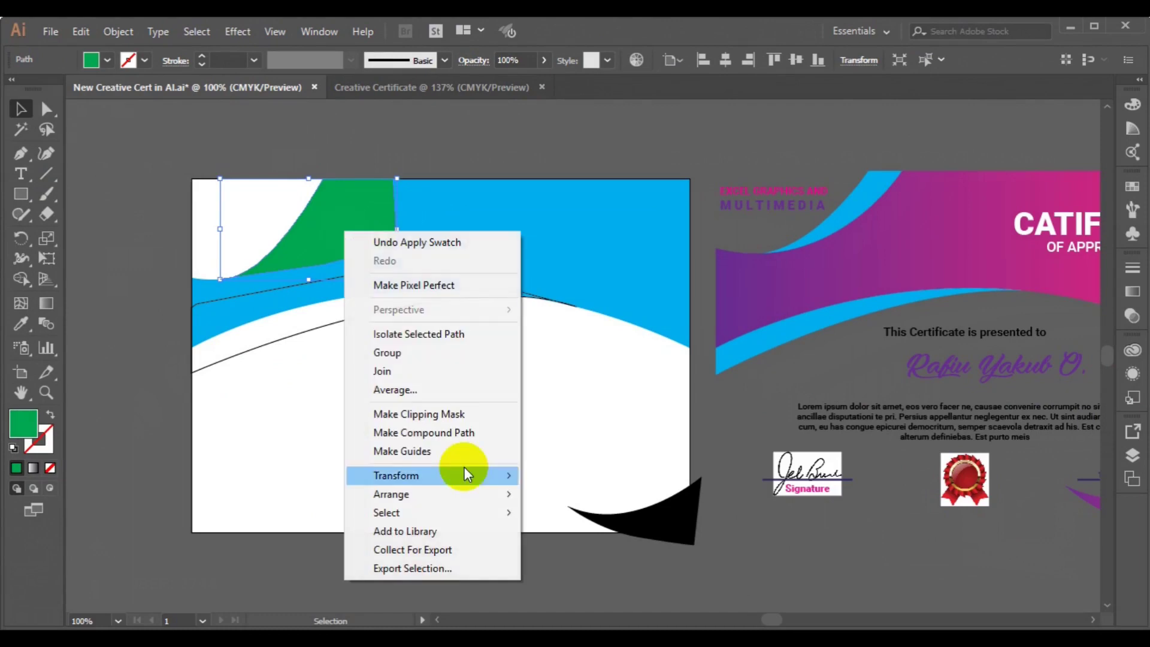
{"action": "mouse_move", "coordinate": [462, 495]}
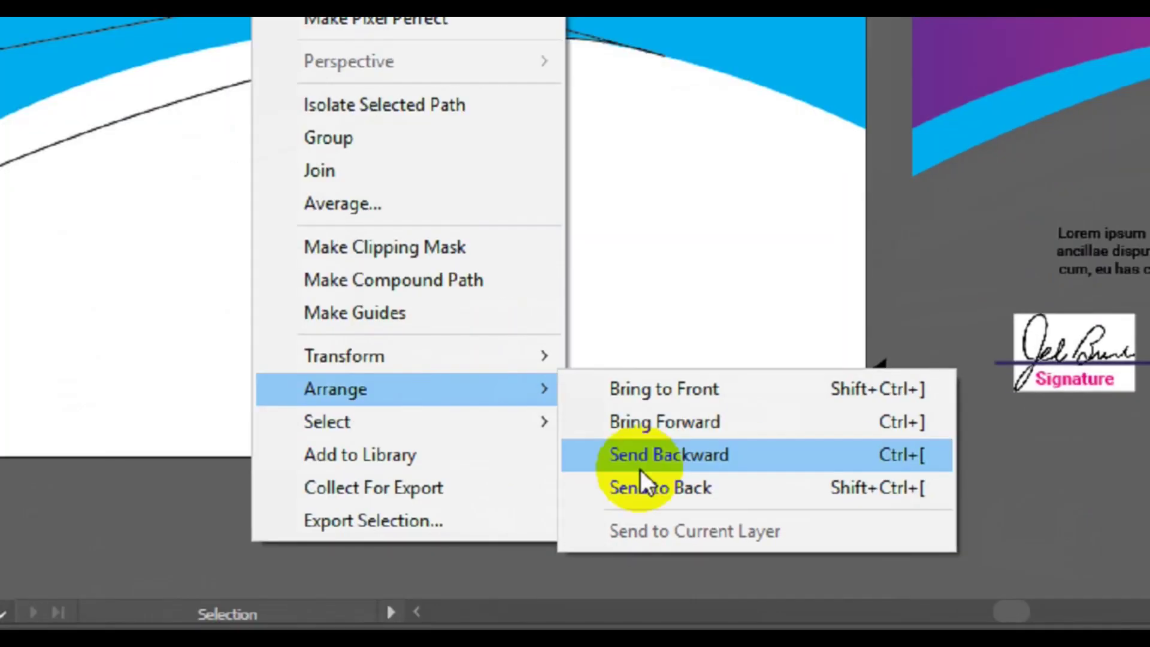
{"action": "left_click", "coordinate": [649, 522]}
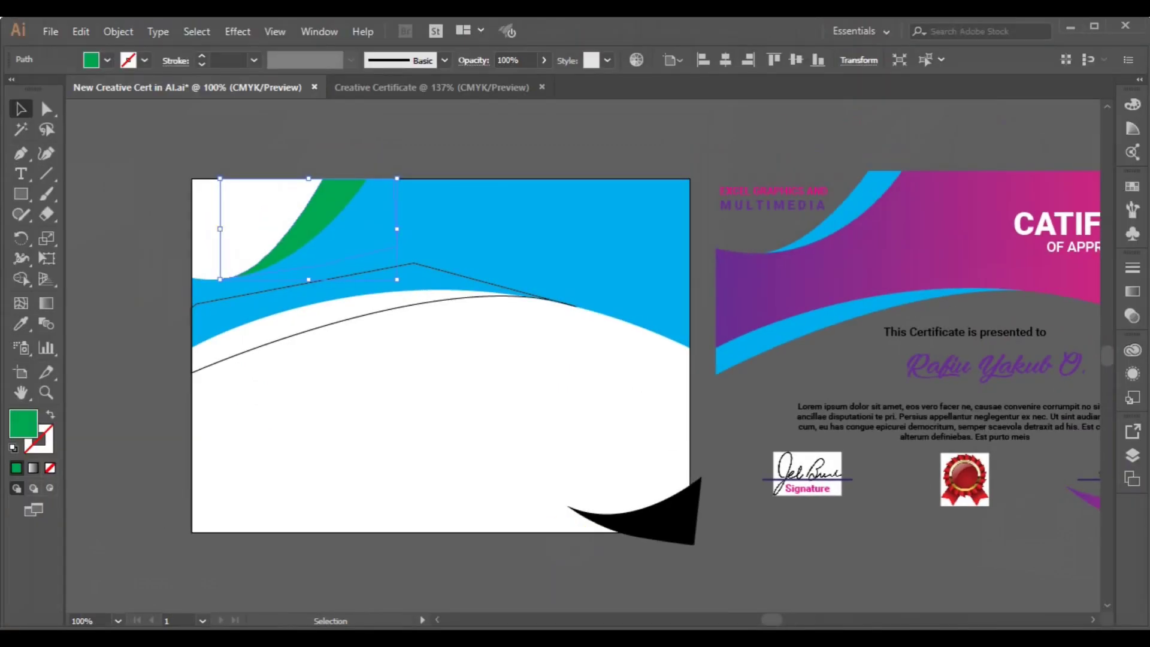
Move the green curved shape slightly to the right and rotate it a little to make its band along the header narrower.
{"action": "left_click_drag", "start_coordinate": [231, 240], "coordinate": [232, 240]}
{"action": "key", "text": "Right"}
{"action": "key", "text": "Right"}
{"action": "key", "text": "Right"}
{"action": "key", "text": "Right"}
{"action": "key", "text": "Right"}
{"action": "key", "text": "Right"}
{"action": "key", "text": "Right"}
{"action": "key", "text": "Right"}
{"action": "key", "text": "Right"}
{"action": "key", "text": "Right"}
{"action": "key", "text": "Right"}
{"action": "key", "text": "Right"}
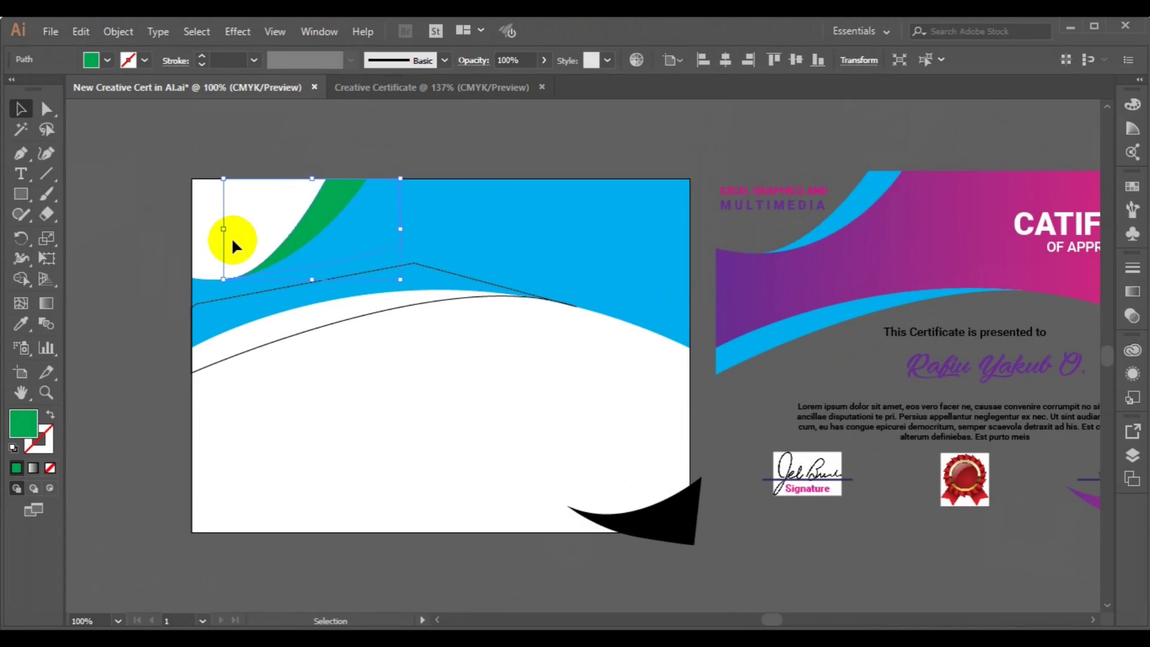
{"action": "key", "text": "Right"}
{"action": "key", "text": "Right"}
{"action": "key", "text": "Right"}
{"action": "key", "text": "Right"}
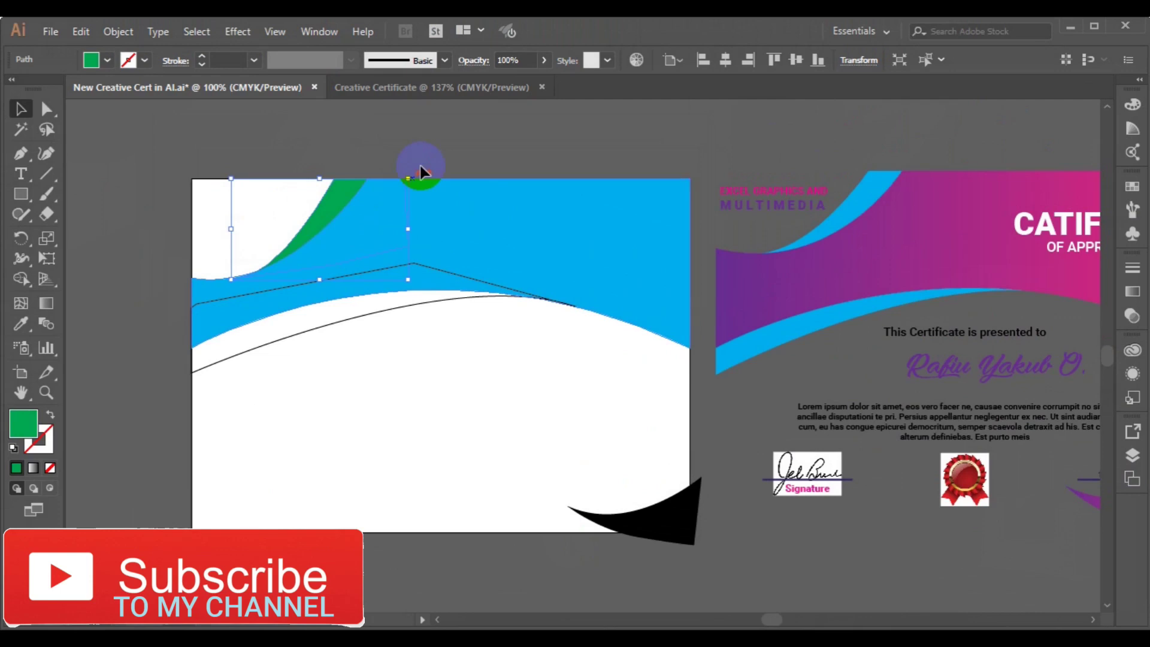
{"action": "left_click_drag", "start_coordinate": [416, 168], "coordinate": [418, 175]}
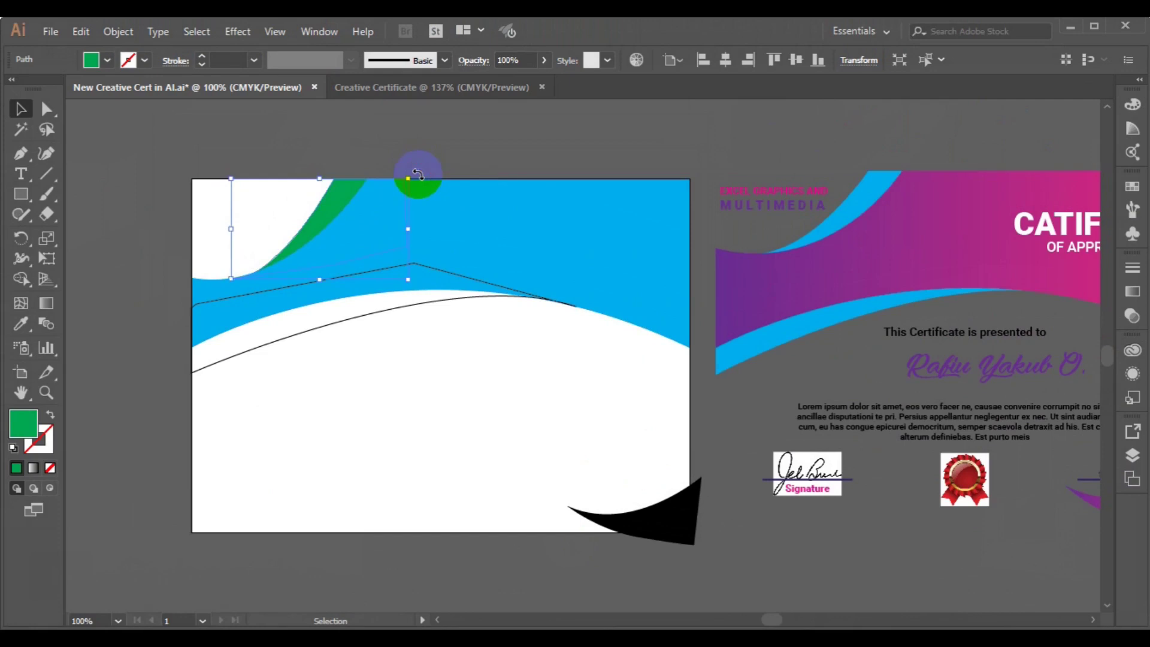
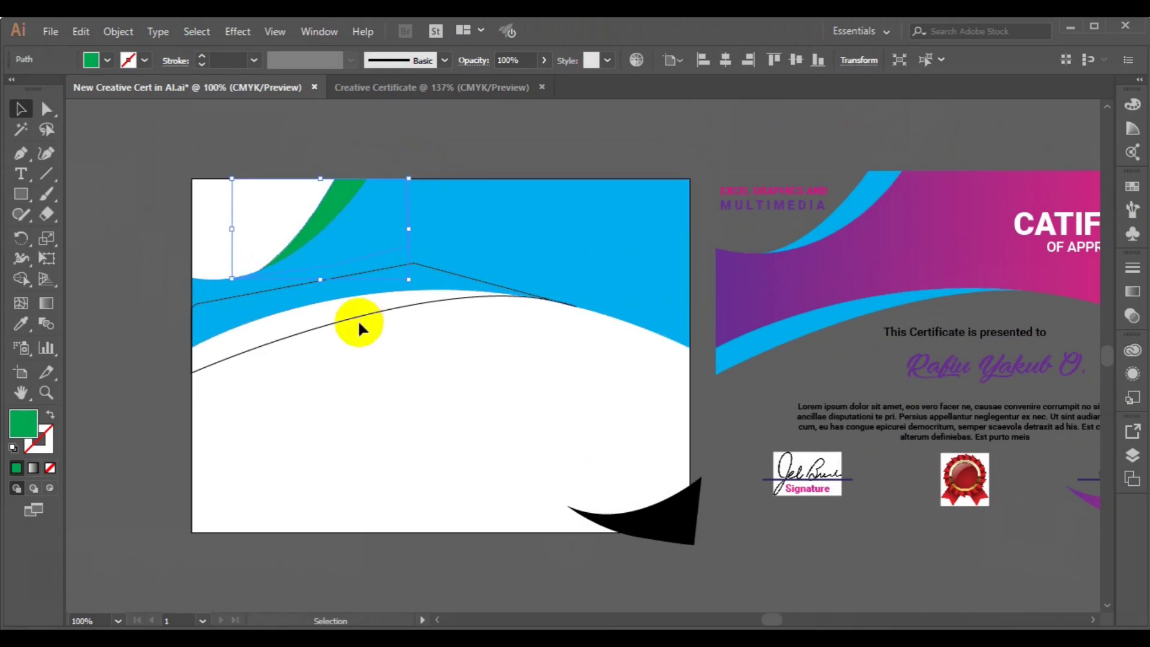
Fill the unfilled curved shape below the blue header with light green and set its stroke to None.
{"action": "left_click", "coordinate": [352, 318]}
{"action": "left_click", "coordinate": [106, 60]}
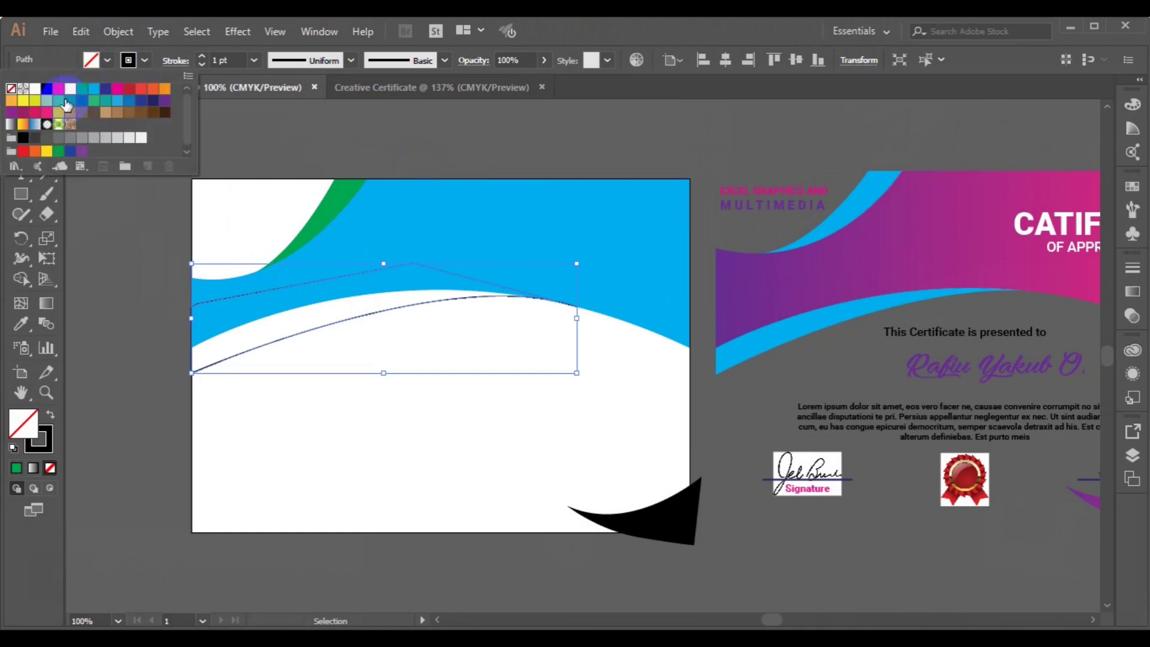
{"action": "left_click", "coordinate": [58, 100]}
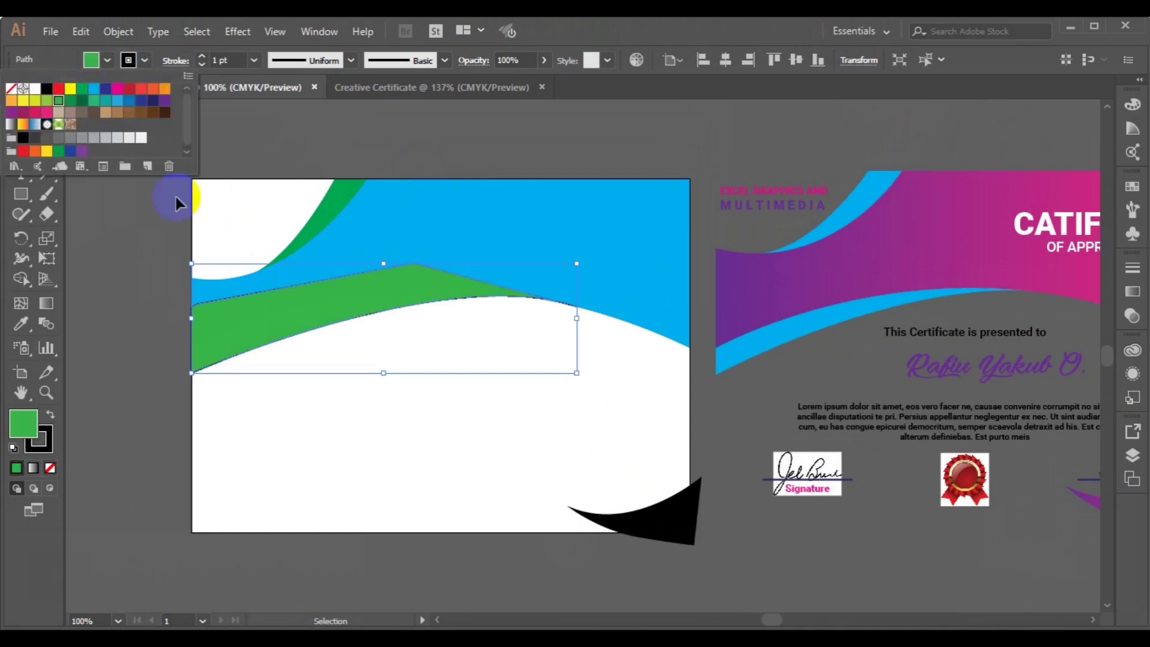
{"action": "left_click", "coordinate": [377, 307]}
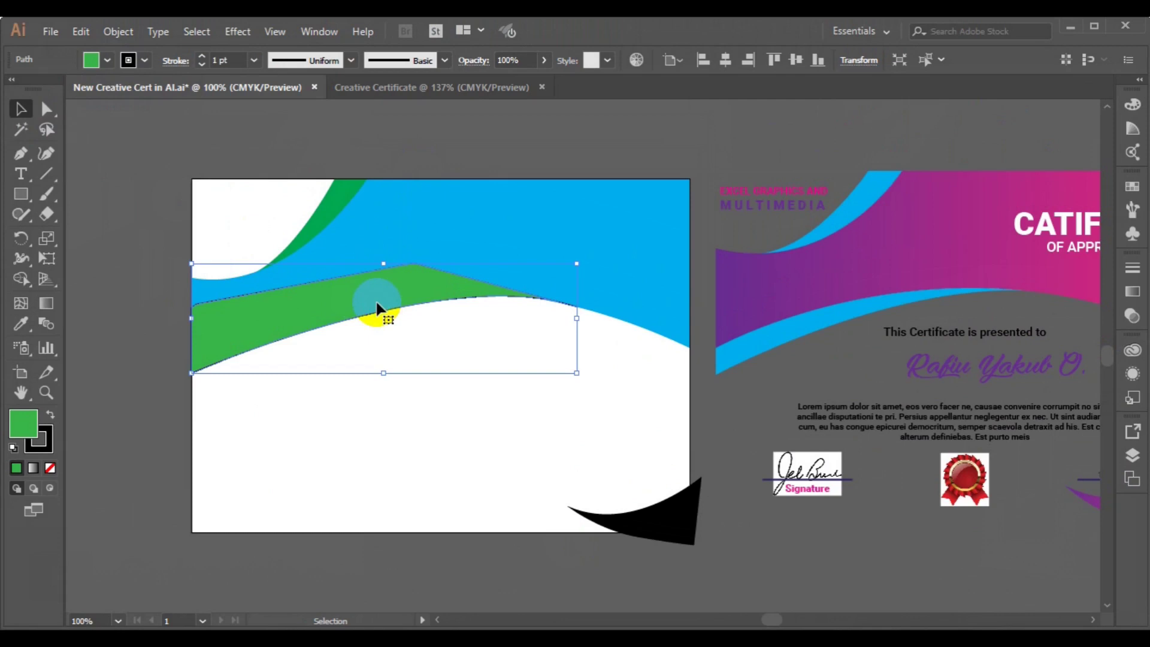
{"action": "left_click", "coordinate": [107, 60]}
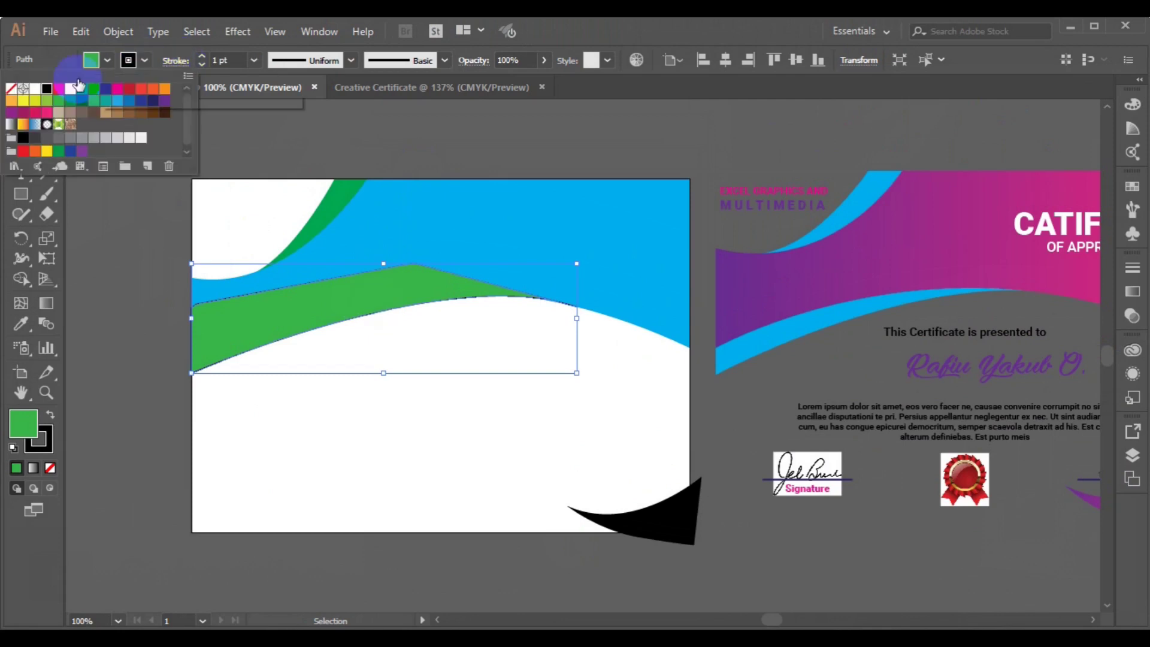
{"action": "left_click", "coordinate": [11, 89]}
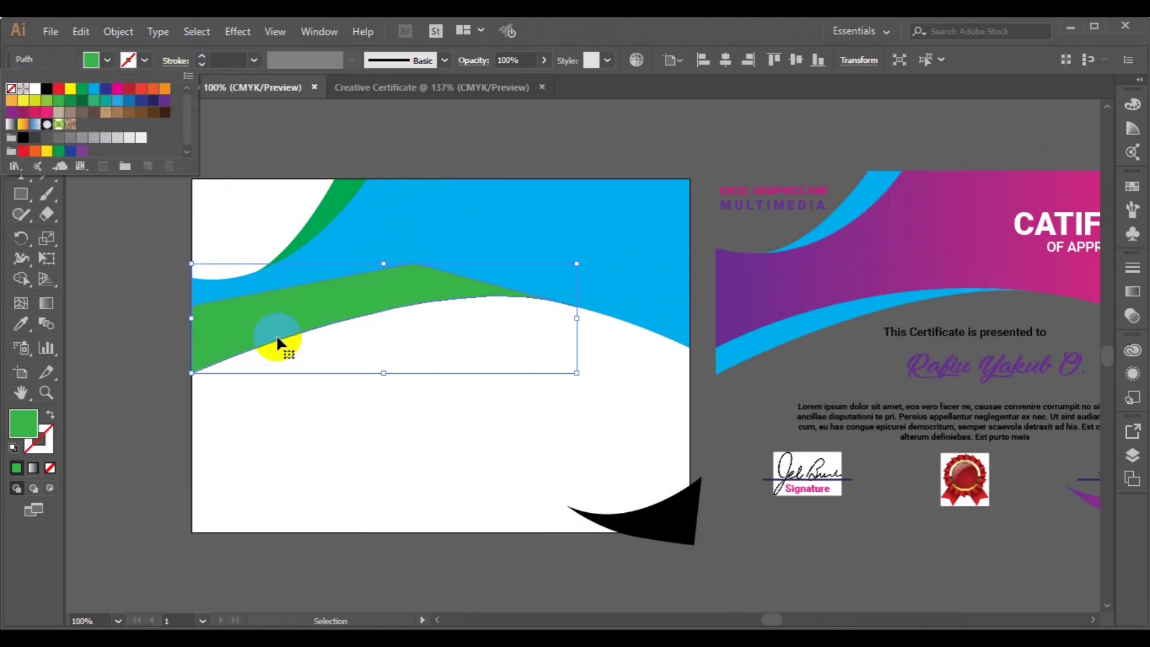
{"action": "left_click", "coordinate": [310, 322]}
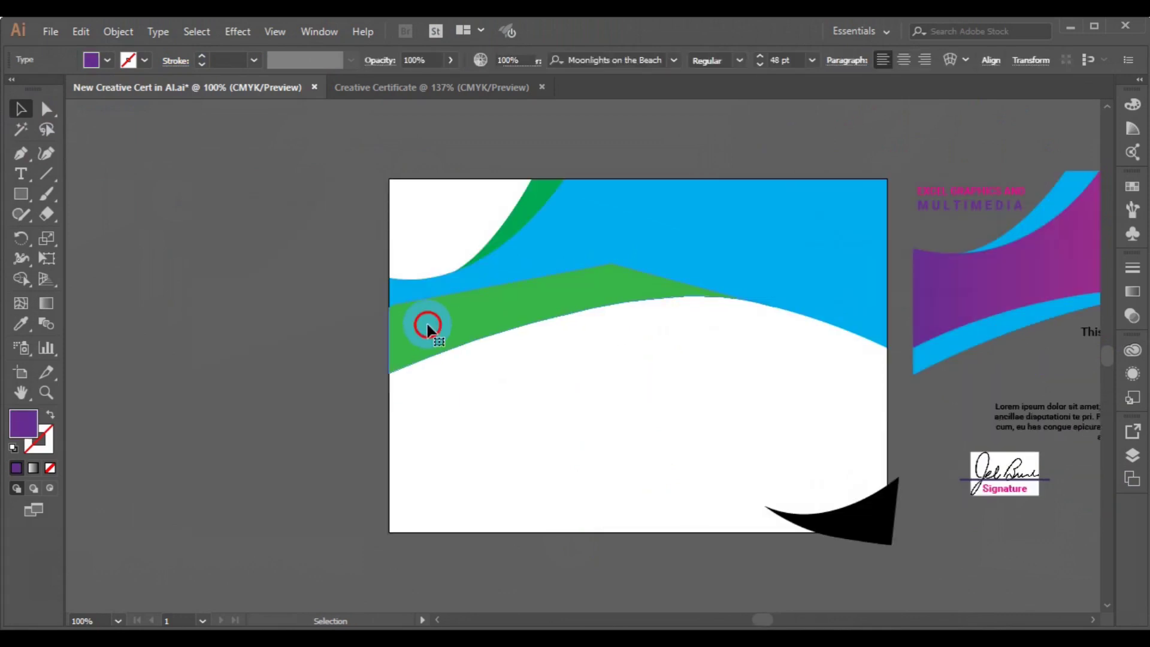
Send the light green lower curved shape to the back, behind the blue header.
{"action": "left_click", "coordinate": [426, 321]}
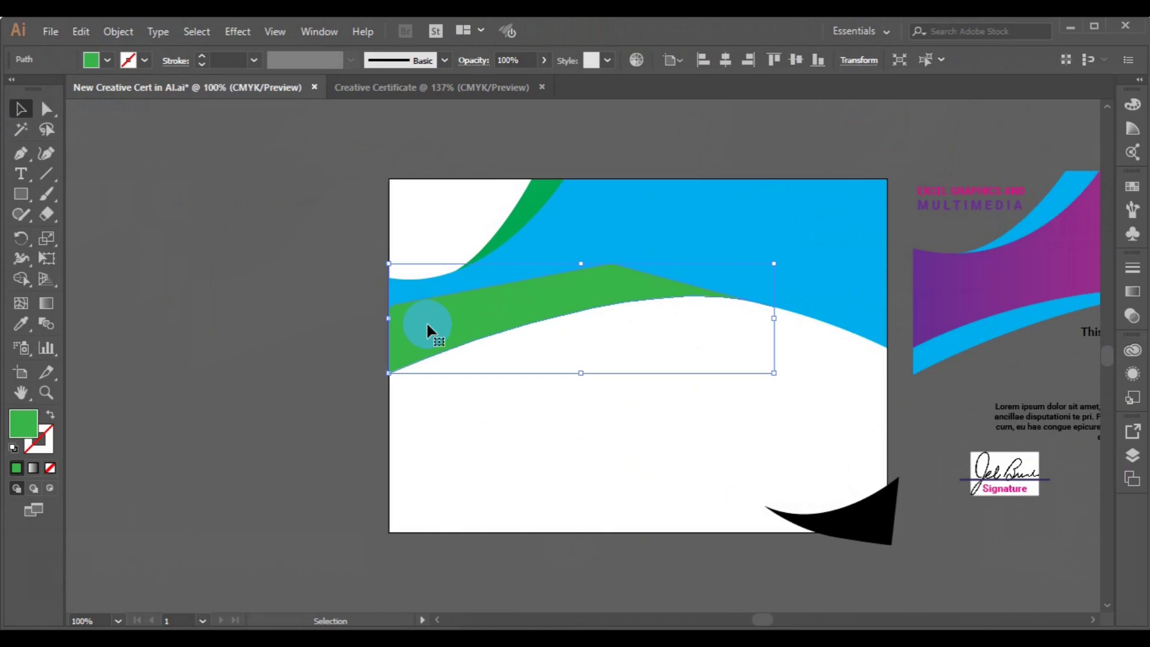
{"action": "right_click", "coordinate": [426, 321]}
{"action": "mouse_move", "coordinate": [544, 554]}
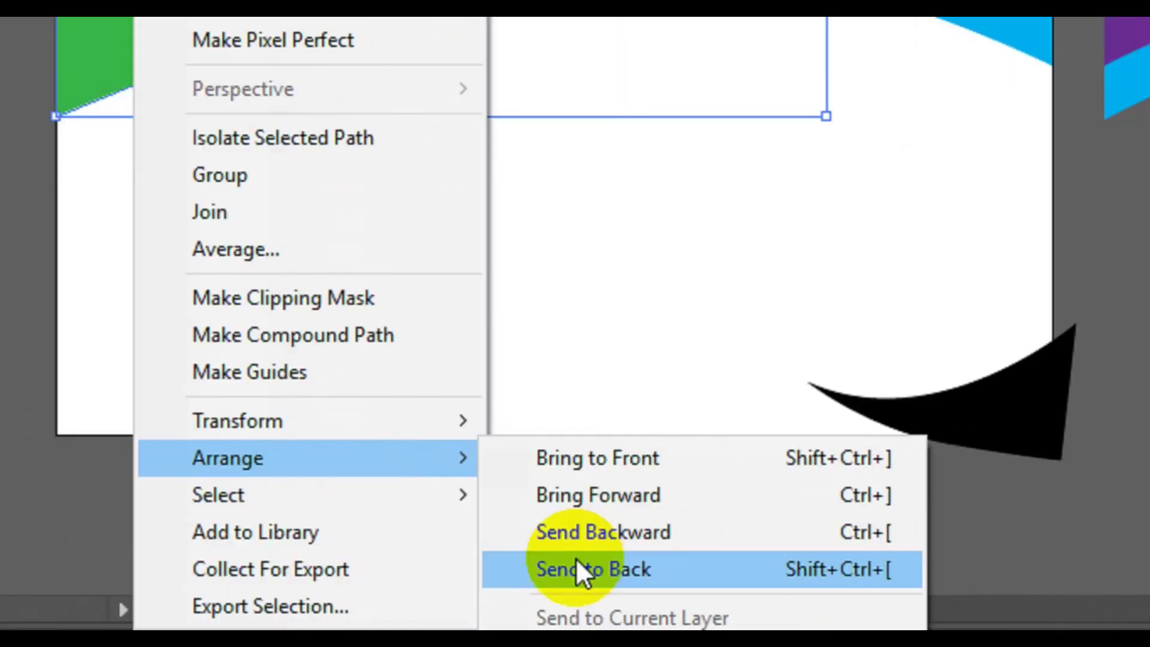
{"action": "left_click", "coordinate": [689, 574]}
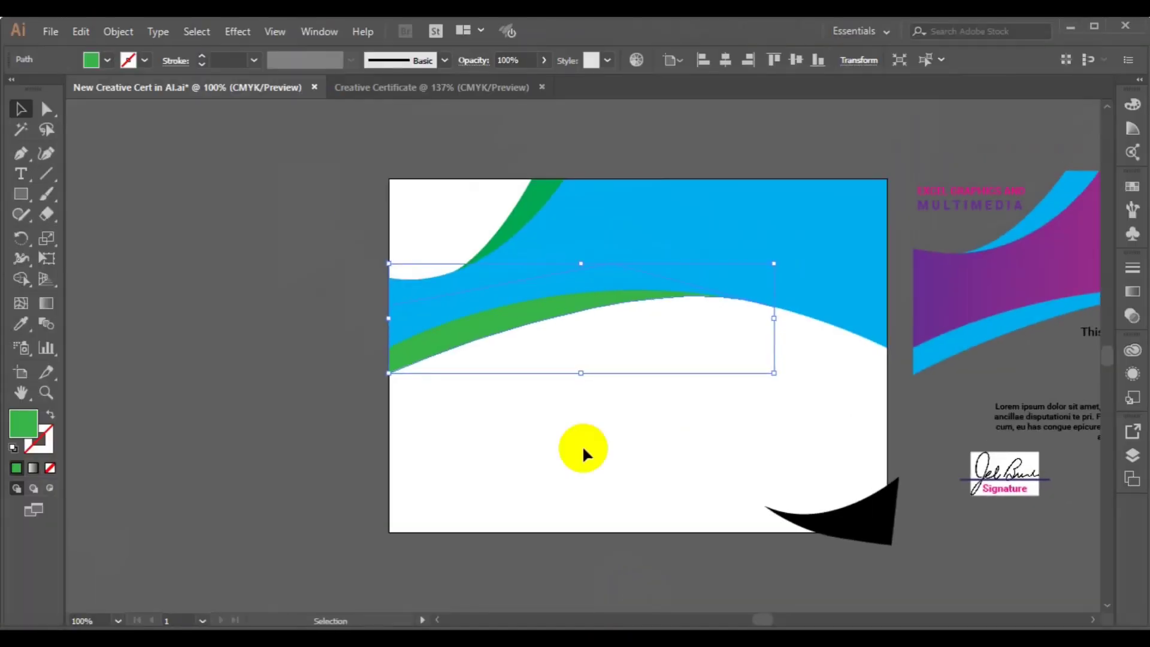
{"action": "left_click", "coordinate": [860, 540]}
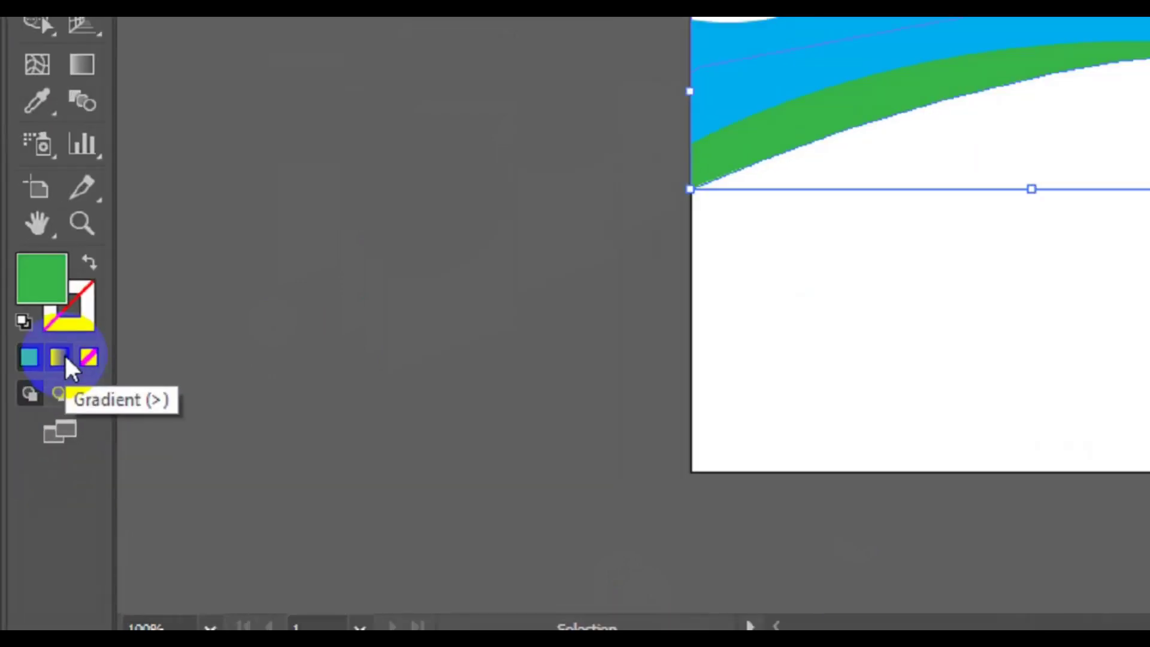
{"action": "left_click", "coordinate": [35, 469]}
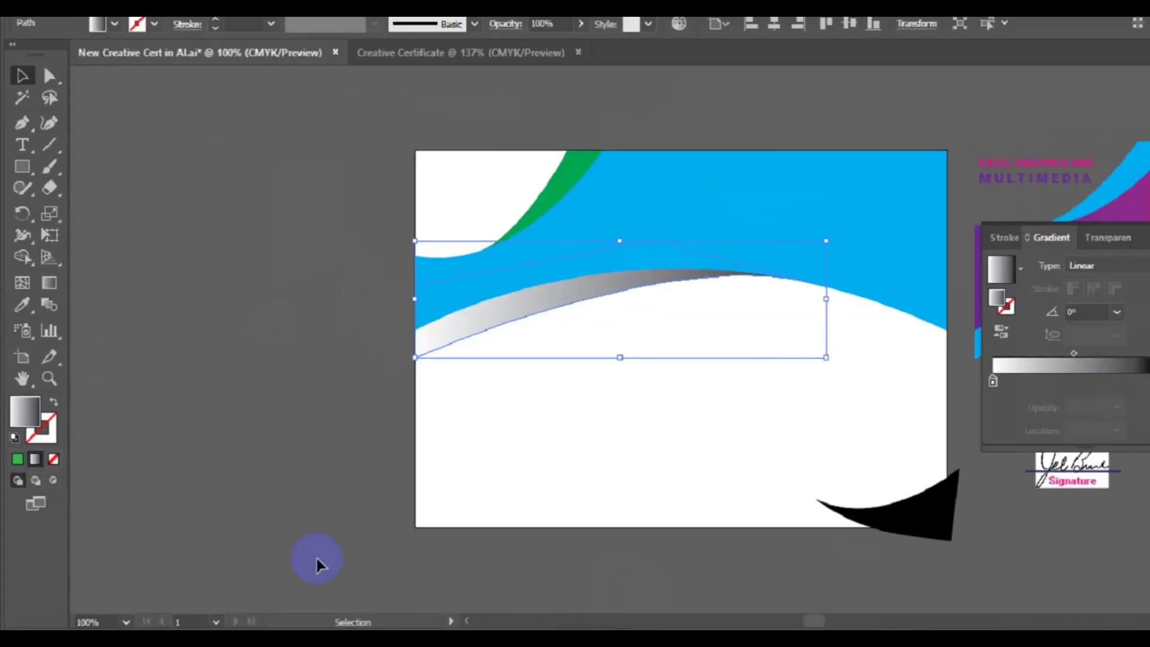
{"action": "left_click", "coordinate": [1091, 620]}
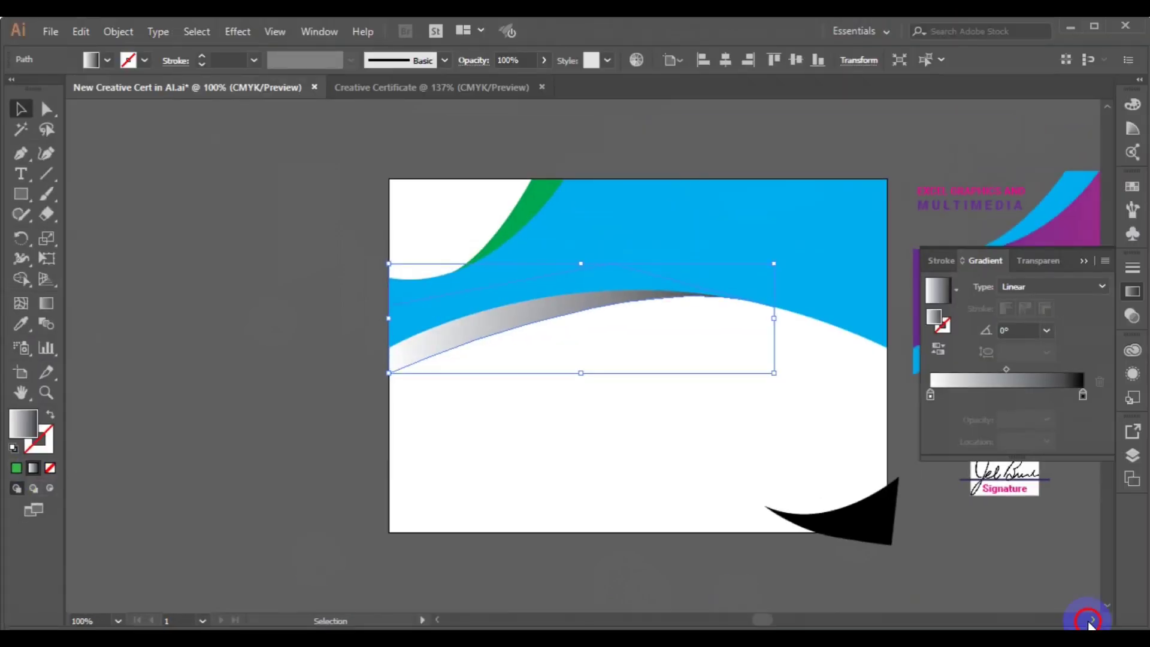
{"action": "left_click", "coordinate": [1091, 620]}
{"action": "left_click", "coordinate": [1090, 621]}
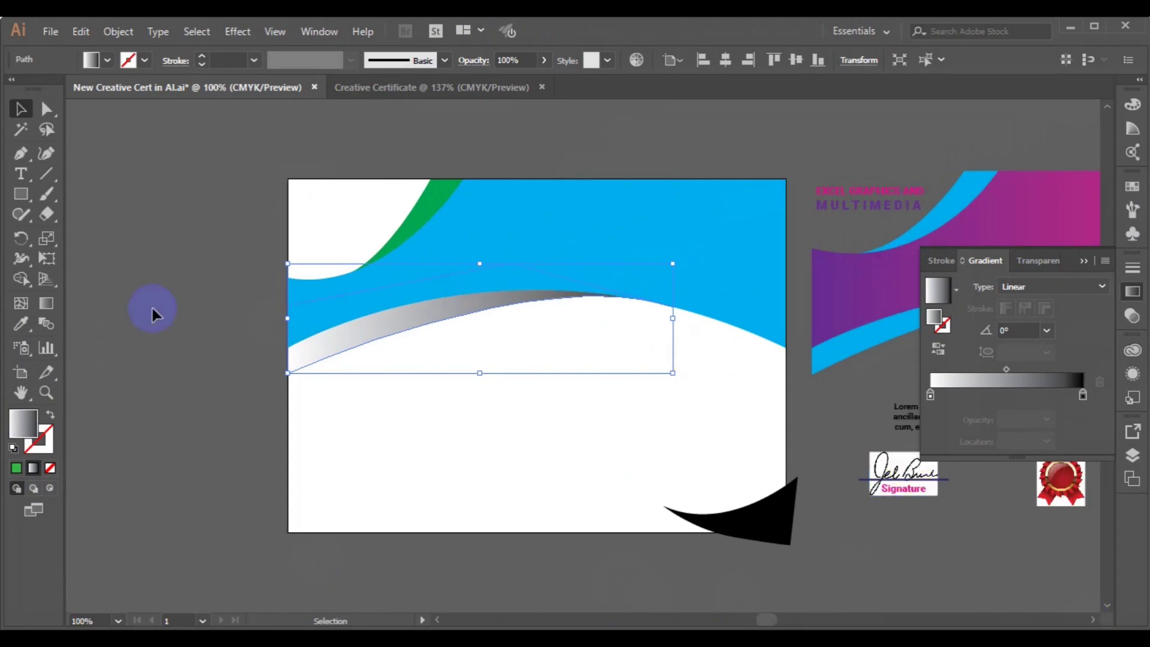
{"action": "key", "text": "comma"}
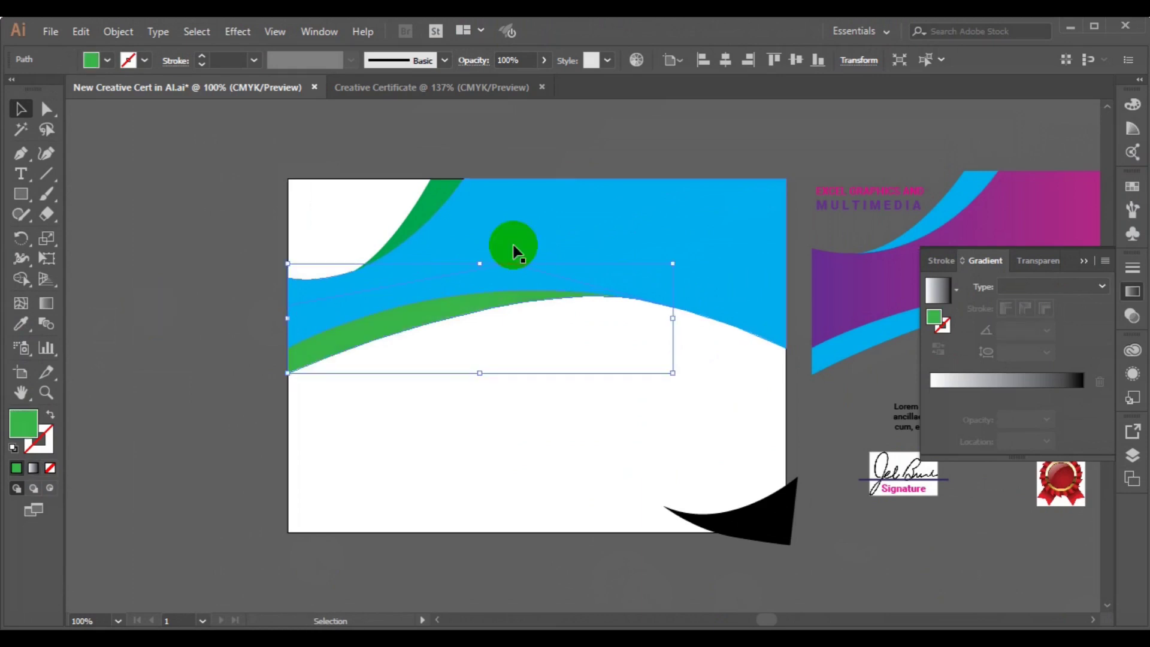
Give the blue header shape a gradient fill and sample the purple-to-pink gradient from the finished sample's header with the Eyedropper.
{"action": "left_click", "coordinate": [514, 247]}
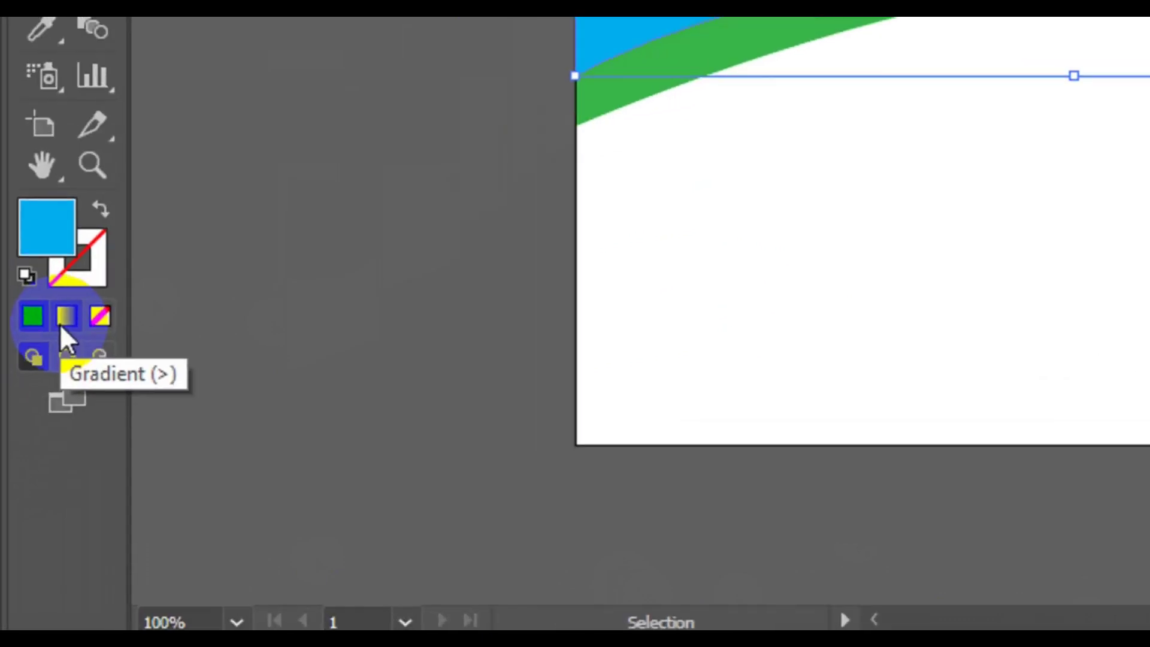
{"action": "left_click", "coordinate": [61, 323]}
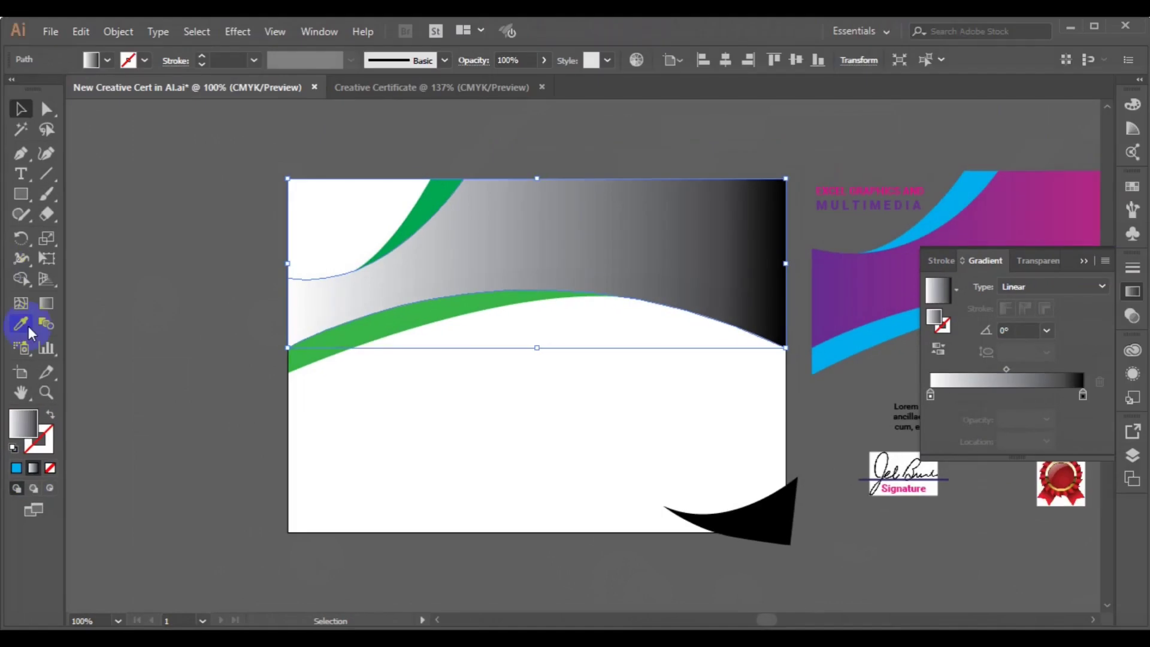
{"action": "left_click", "coordinate": [28, 225]}
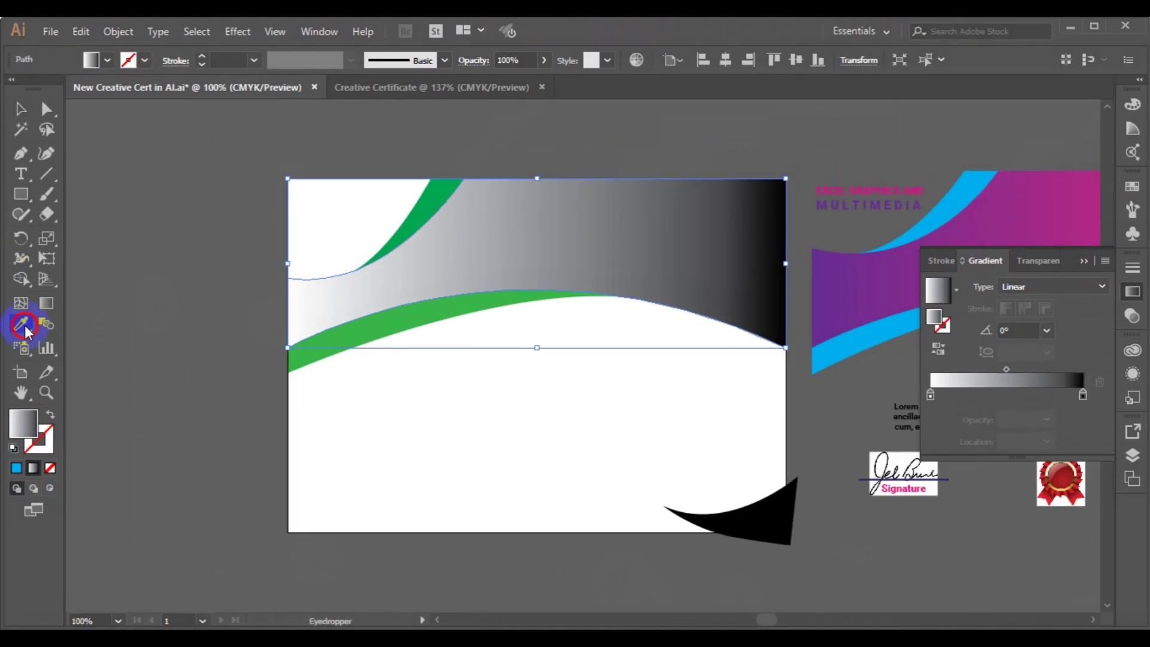
{"action": "left_click", "coordinate": [1036, 196]}
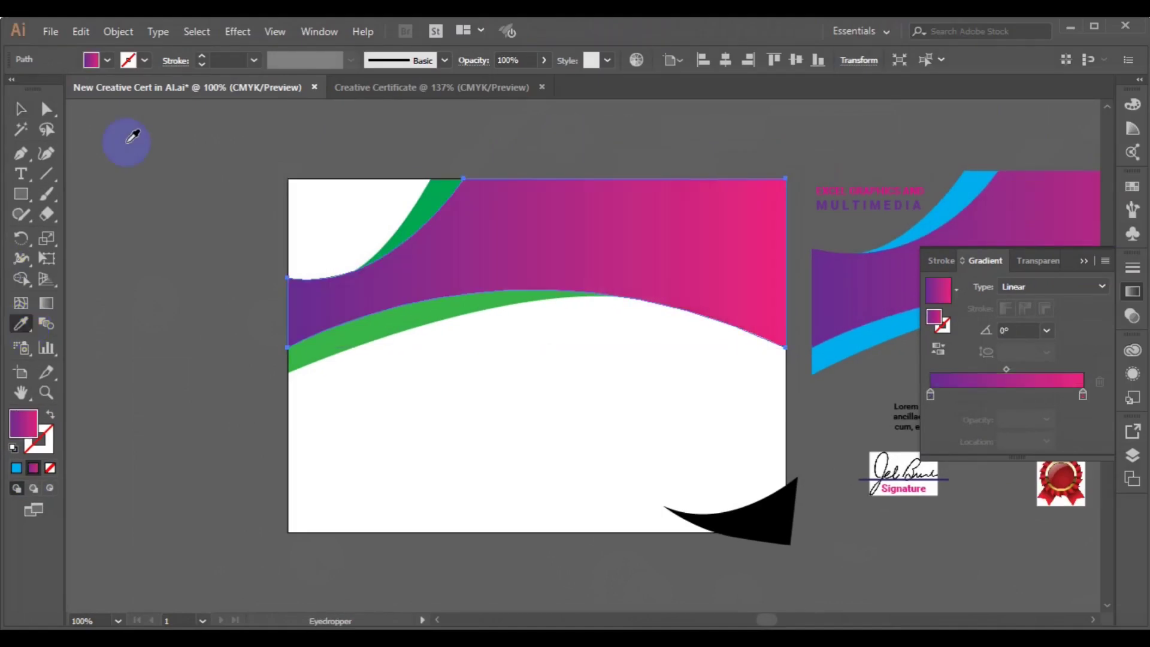
{"action": "left_click", "coordinate": [15, 114]}
Fill the green curved band along the header's upper-left edge with CMYK Cyan.
{"action": "left_click", "coordinate": [434, 204]}
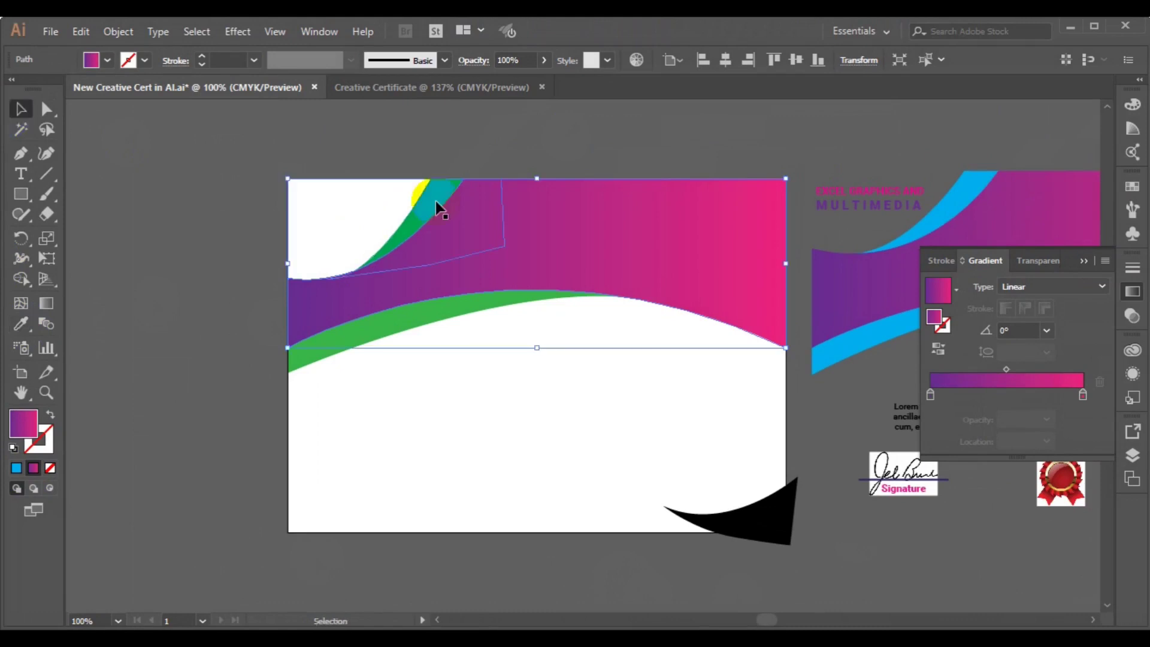
{"action": "left_click", "coordinate": [108, 60]}
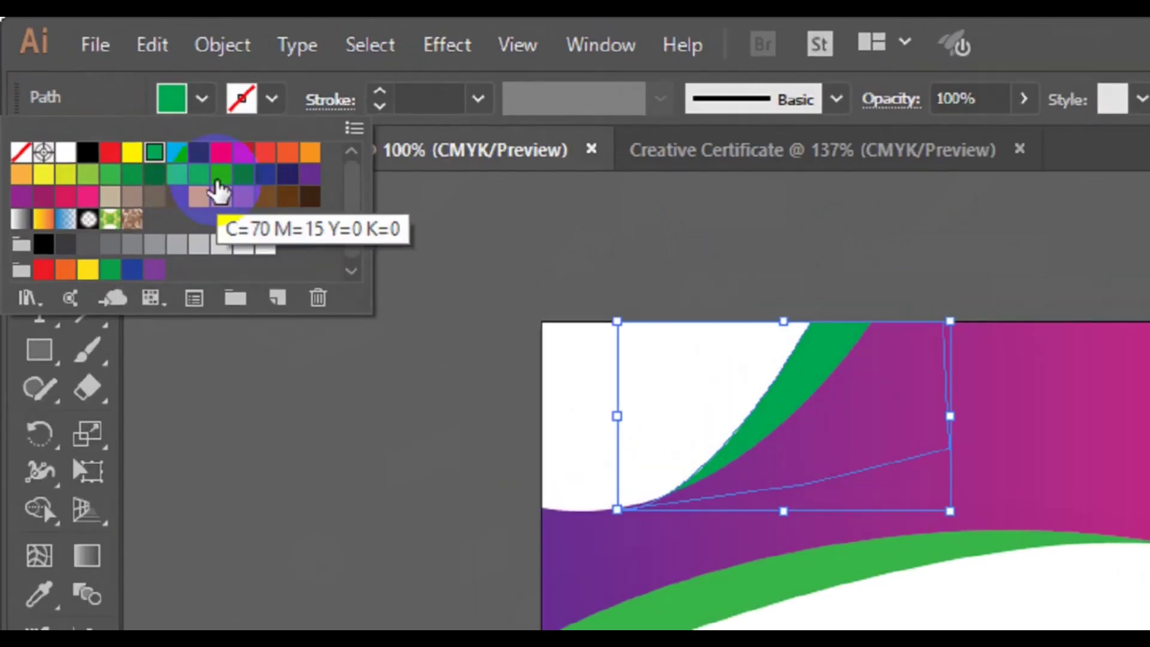
{"action": "left_click", "coordinate": [219, 190]}
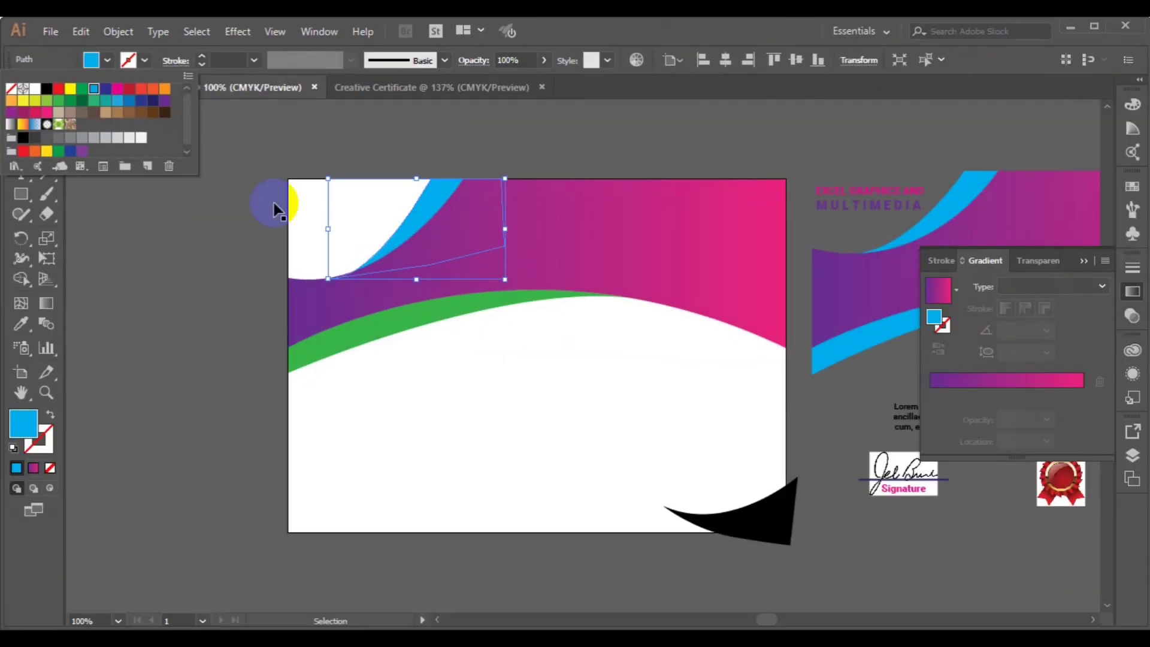
Fill the green curved band beneath the header with CMYK Cyan and deselect it.
{"action": "left_click", "coordinate": [330, 340]}
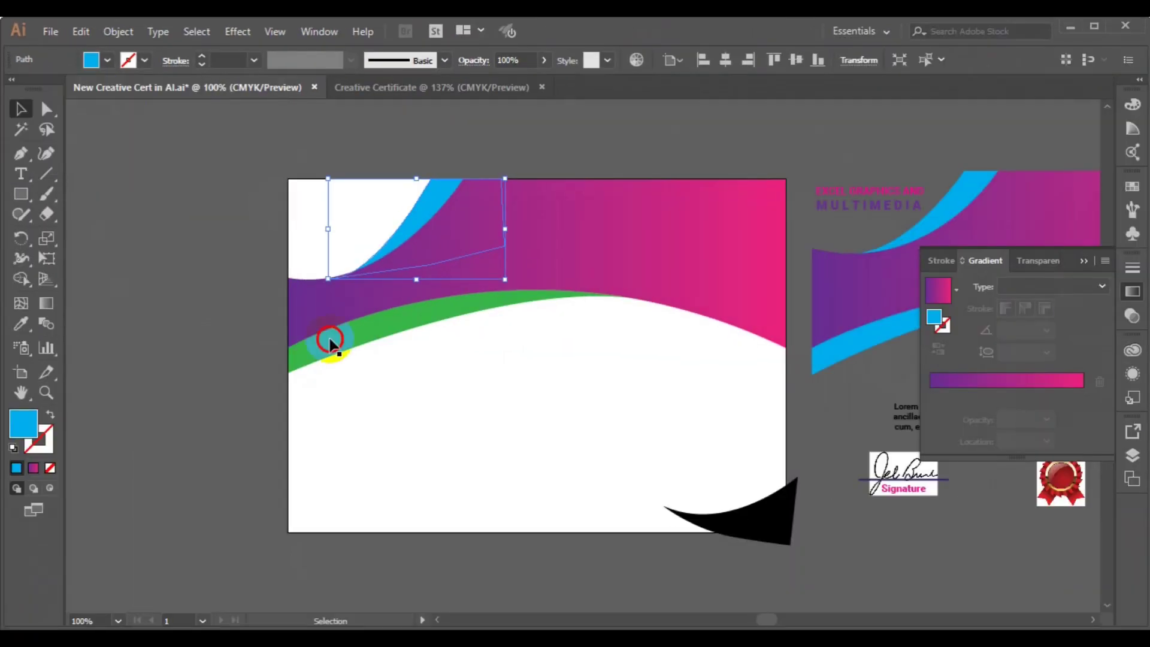
{"action": "left_click", "coordinate": [328, 348]}
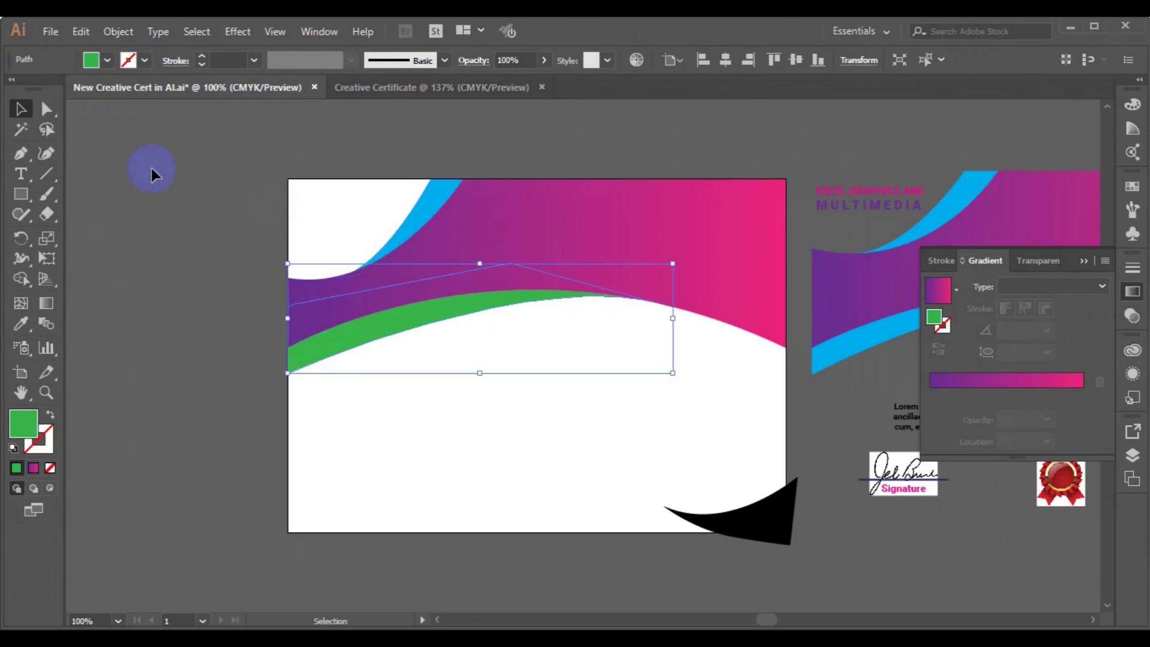
{"action": "left_click", "coordinate": [107, 60]}
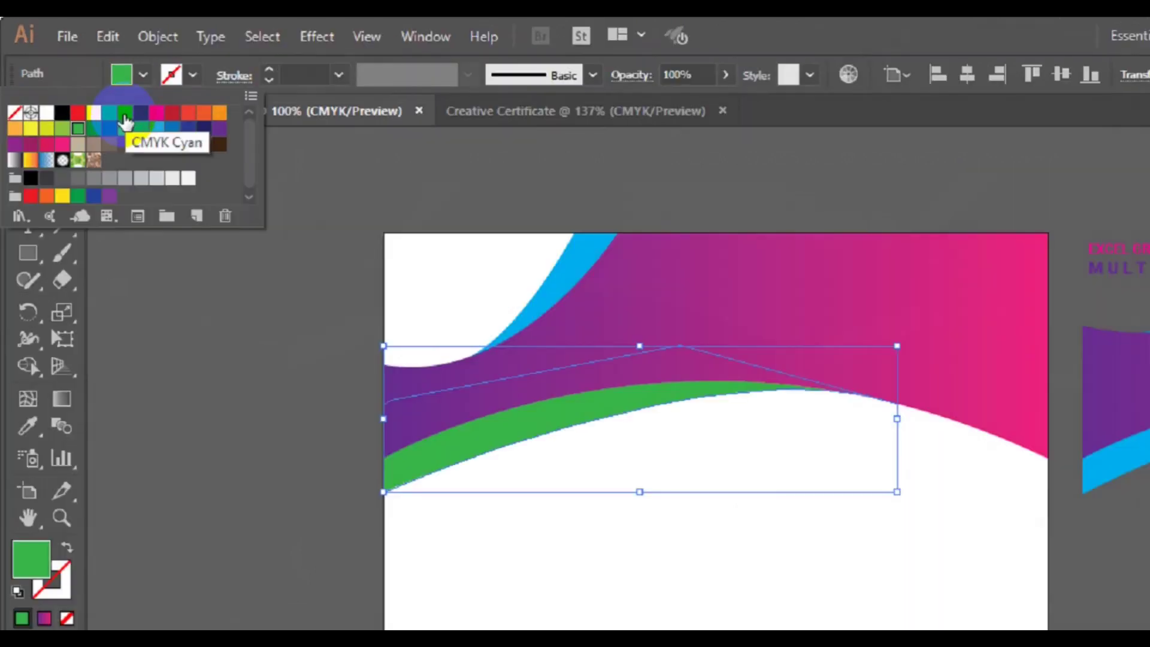
{"action": "left_click", "coordinate": [124, 115]}
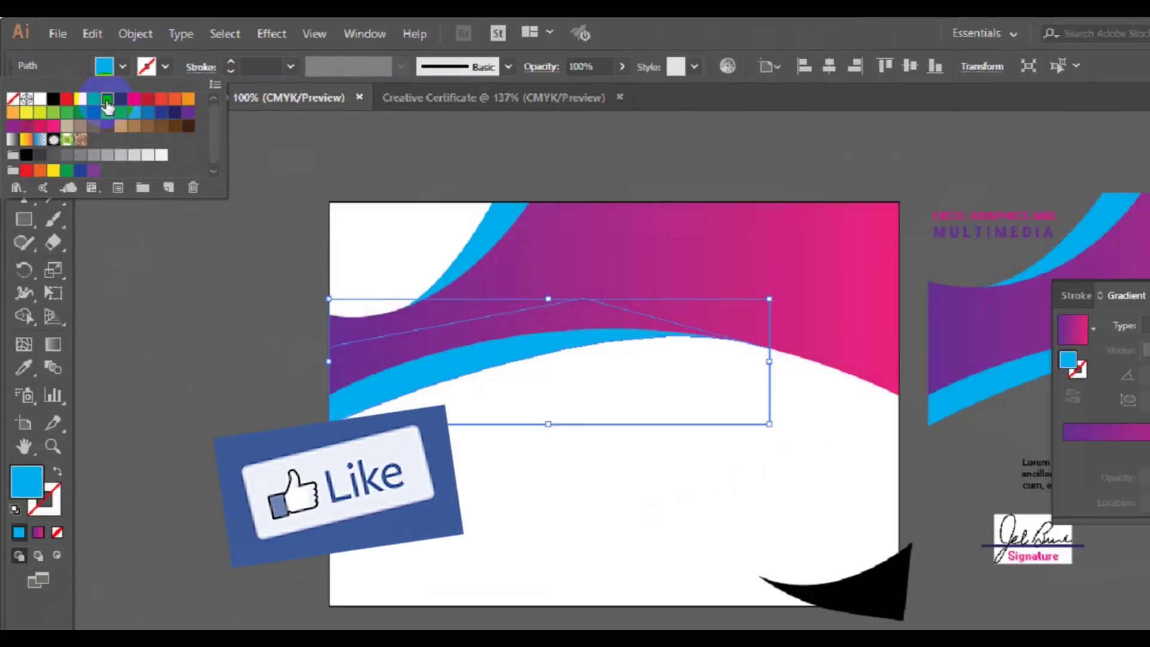
{"action": "left_click", "coordinate": [399, 646]}
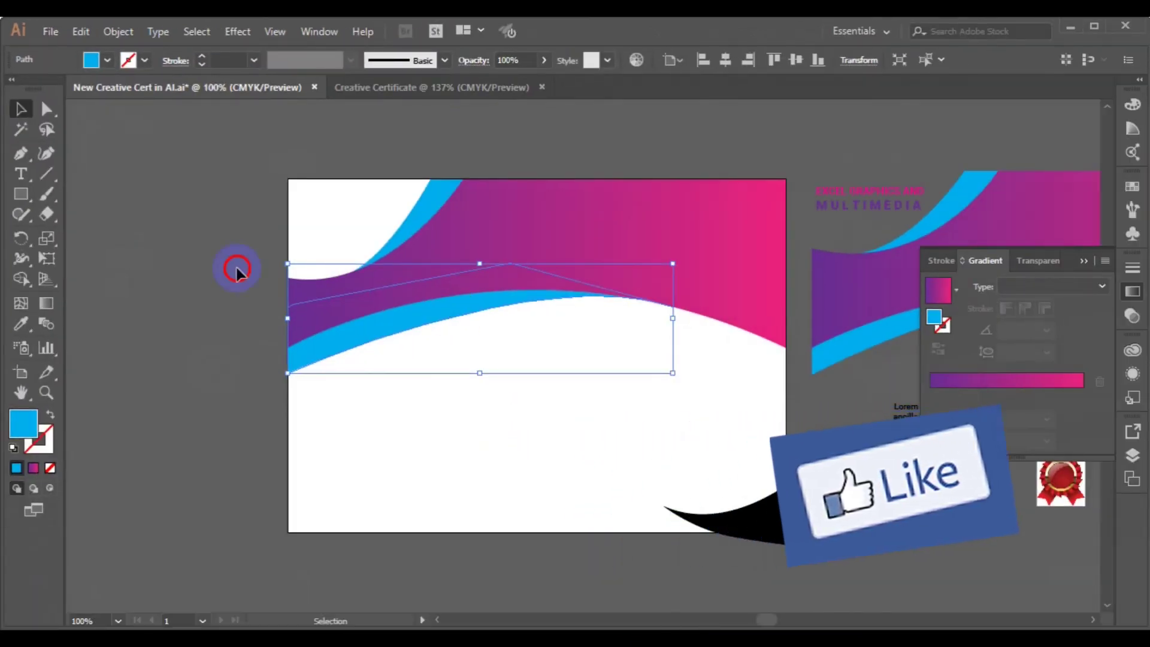
{"action": "left_click", "coordinate": [237, 270]}
Copy the sample's company name into the certificate's upper-left corner and its signature, seal and date group along the lower part.
{"action": "left_click", "coordinate": [858, 207]}
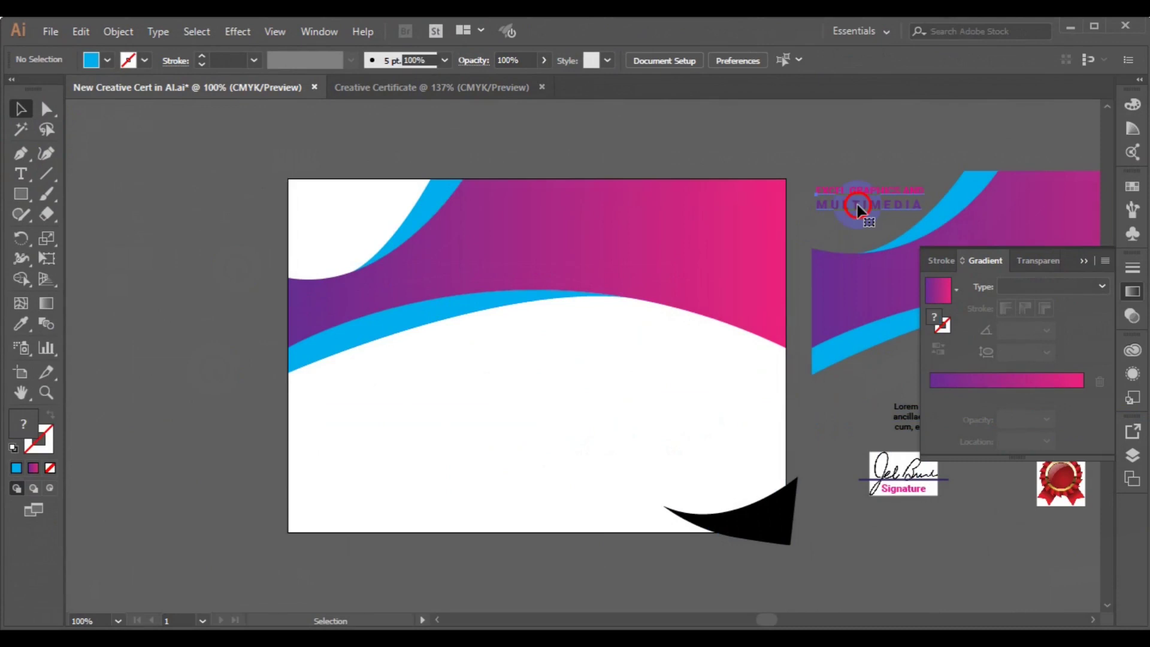
{"action": "mouse_move", "coordinate": [858, 206]}
{"action": "left_mouse_down"}
{"action": "mouse_move", "coordinate": [660, 231]}
{"action": "mouse_move", "coordinate": [351, 231]}
{"action": "mouse_move", "coordinate": [334, 208]}
{"action": "left_mouse_up"}
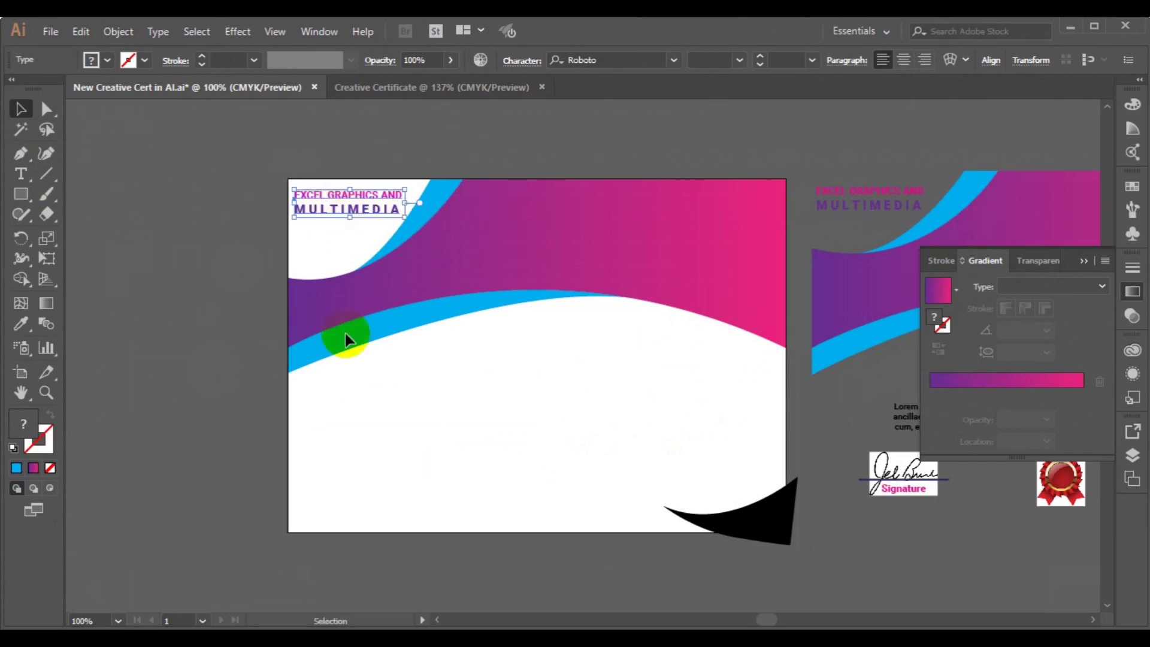
{"action": "left_click", "coordinate": [902, 497]}
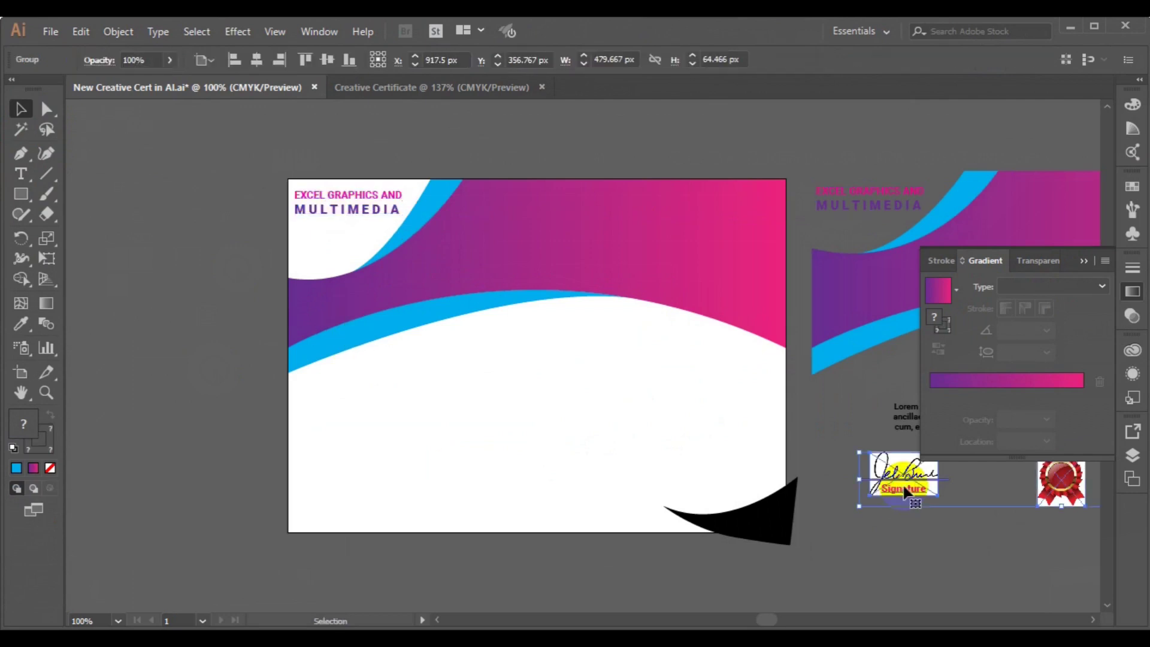
{"action": "mouse_move", "coordinate": [903, 490]}
{"action": "left_mouse_down"}
{"action": "mouse_move", "coordinate": [764, 521]}
{"action": "mouse_move", "coordinate": [393, 488]}
{"action": "mouse_move", "coordinate": [362, 469]}
{"action": "mouse_move", "coordinate": [386, 487]}
{"action": "left_mouse_up"}
Draw a rectangle over the black curved corner shape, ending exactly at the artboard's lower-right corner.
{"action": "left_click", "coordinate": [745, 526]}
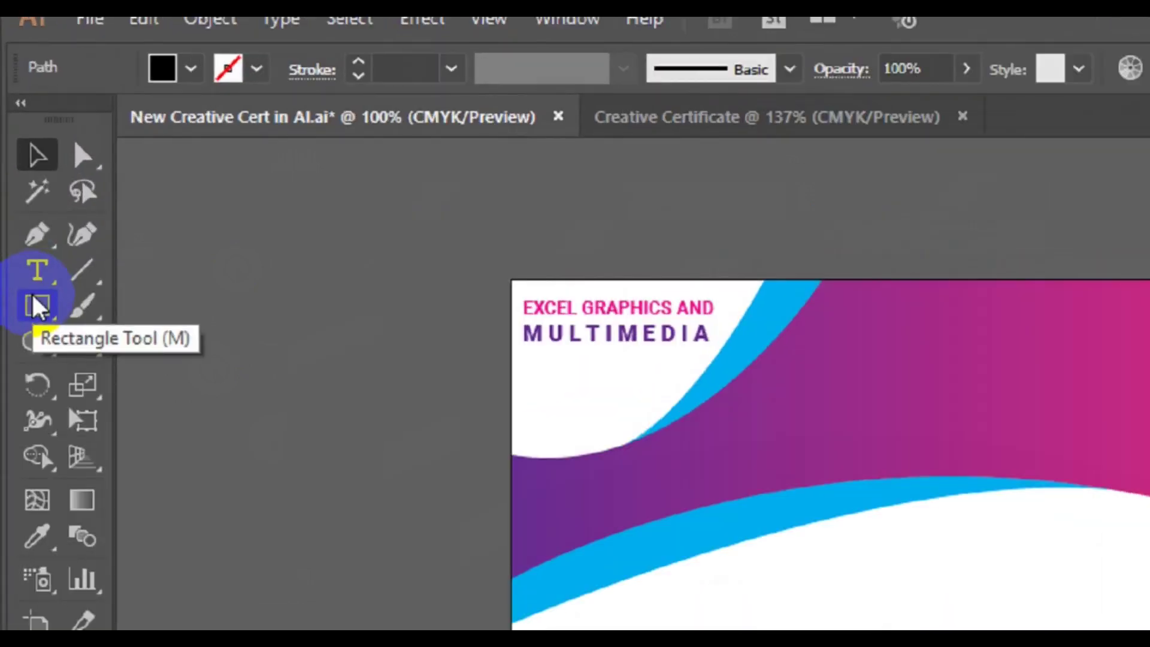
{"action": "left_click", "coordinate": [21, 193]}
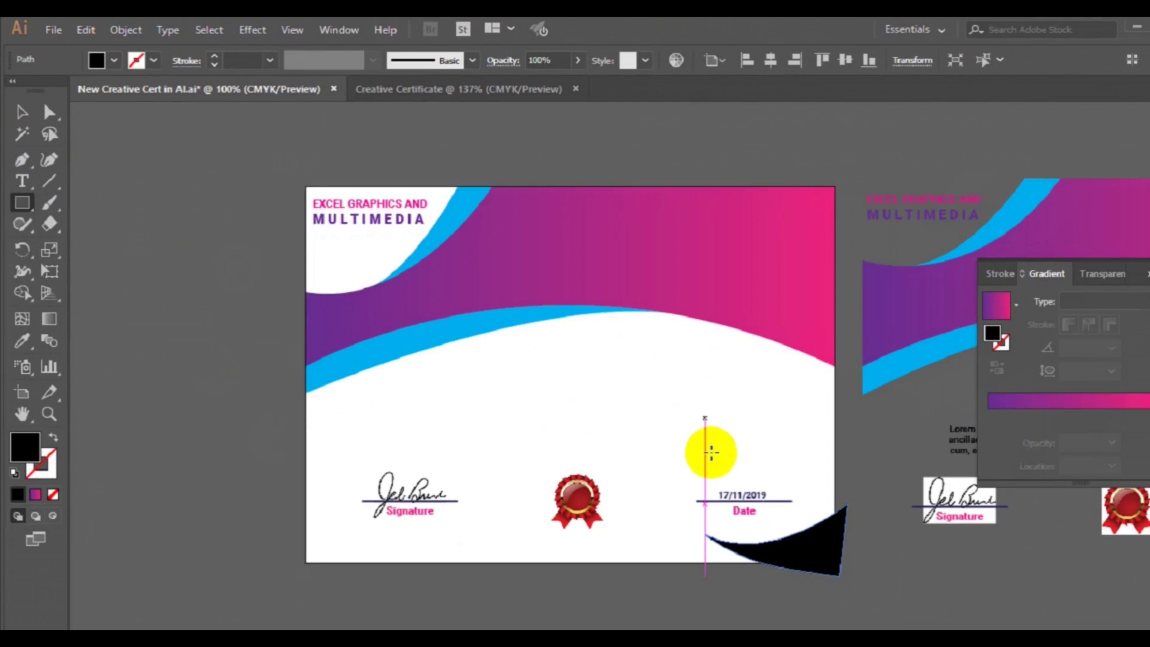
{"action": "left_click_drag", "start_coordinate": [705, 455], "coordinate": [830, 543]}
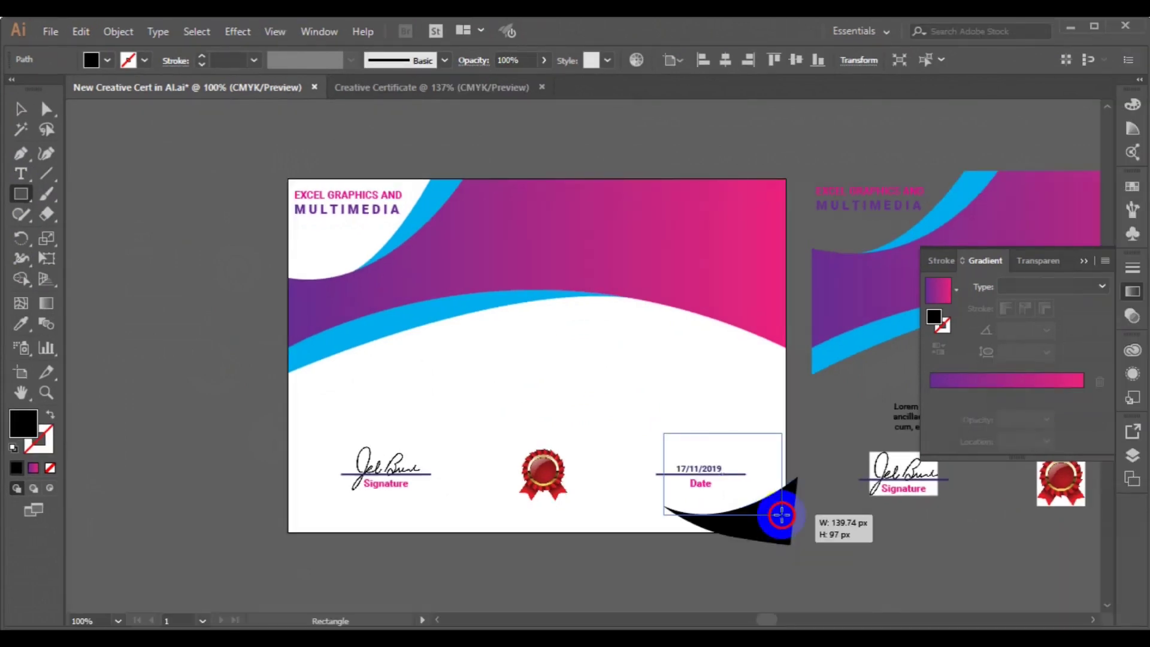
{"action": "left_click_drag", "start_coordinate": [781, 514], "coordinate": [785, 530]}
Trim off the part of the black corner shape outside the artboard with the Shape Builder tool, using the overlapping rectangle.
{"action": "left_click", "coordinate": [24, 108]}
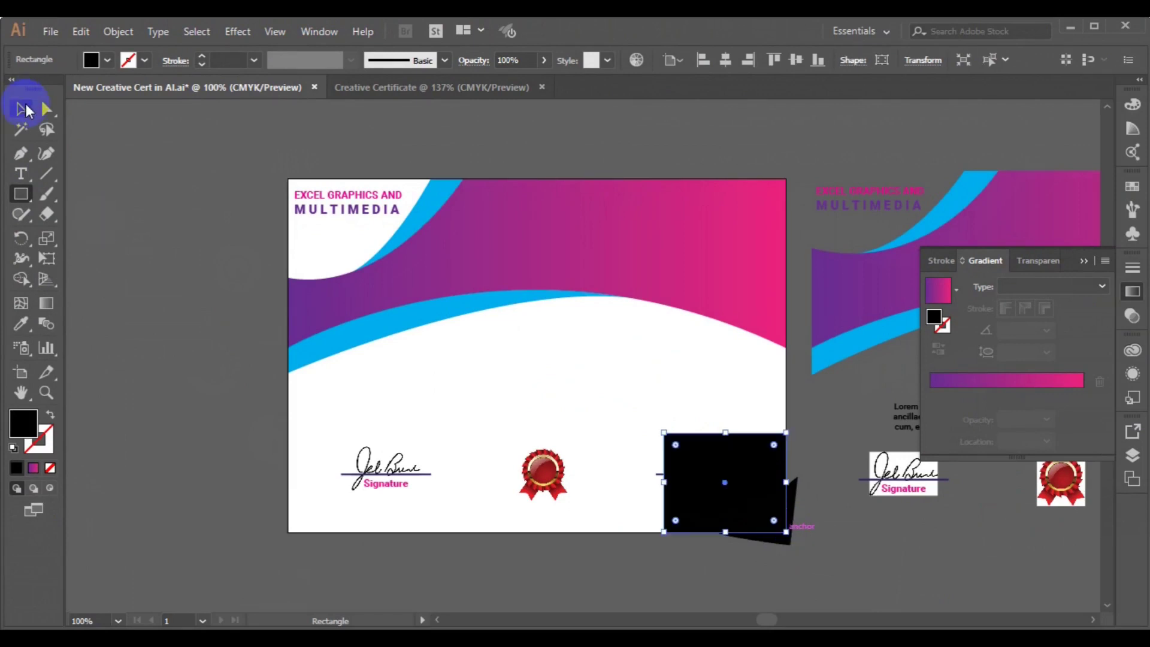
{"action": "left_click", "coordinate": [672, 482]}
{"action": "mouse_move", "coordinate": [786, 482]}
{"action": "left_mouse_down"}
{"action": "mouse_move", "coordinate": [800, 494]}
{"action": "mouse_move", "coordinate": [796, 480]}
{"action": "left_mouse_up"}
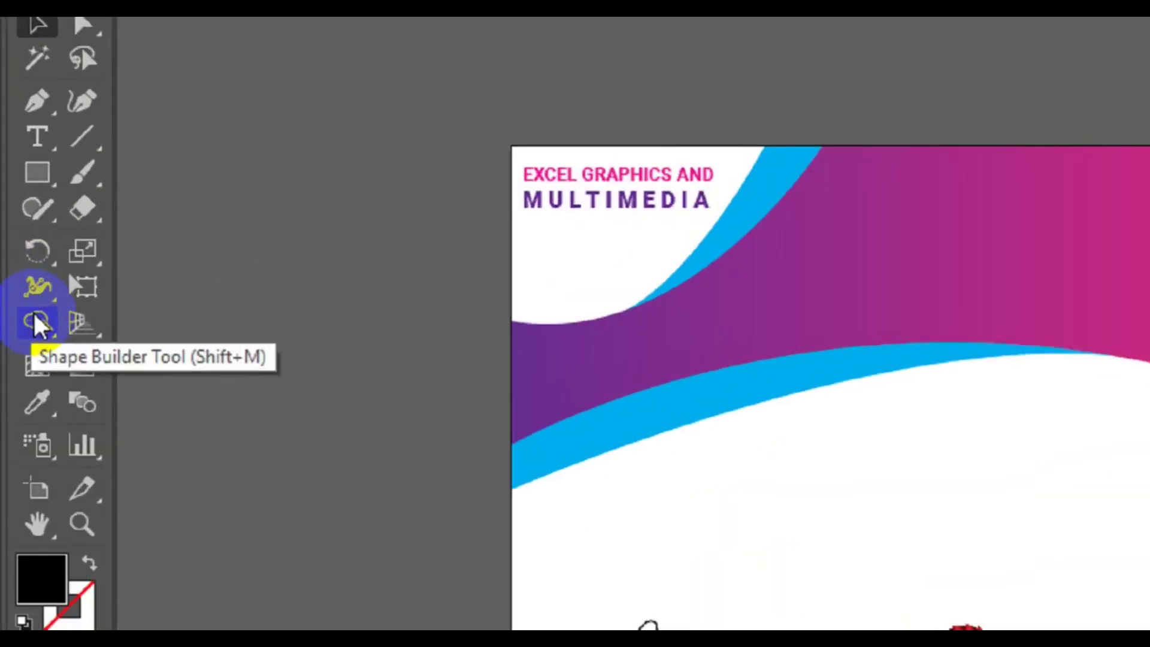
{"action": "left_click", "coordinate": [27, 297]}
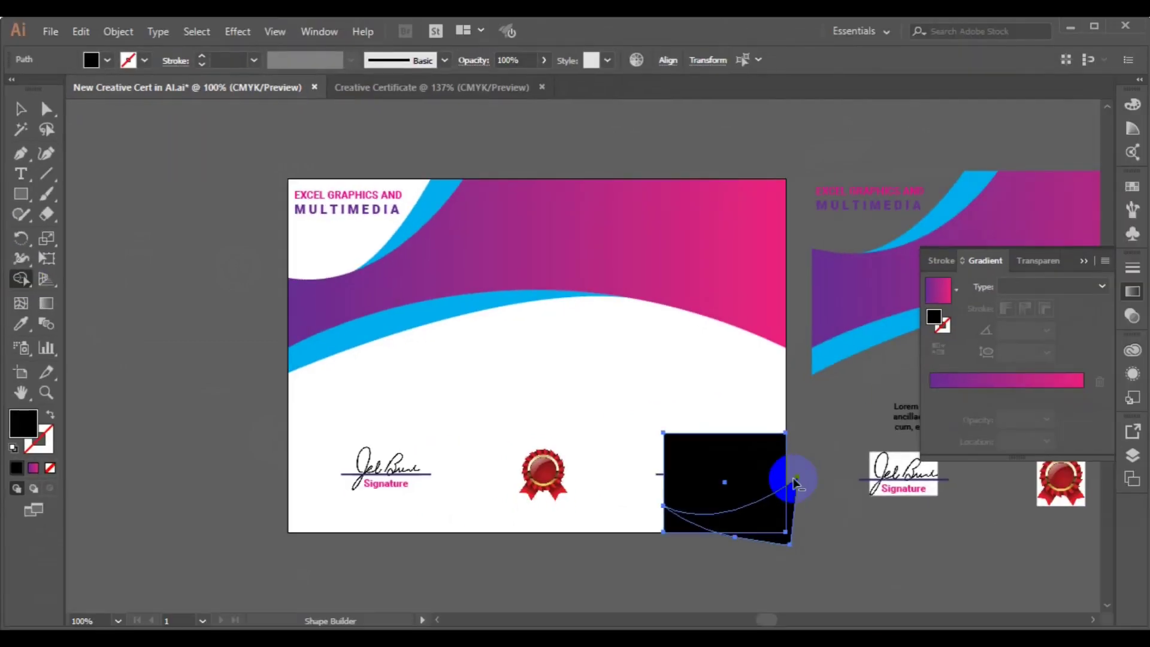
{"action": "left_click", "coordinate": [792, 514]}
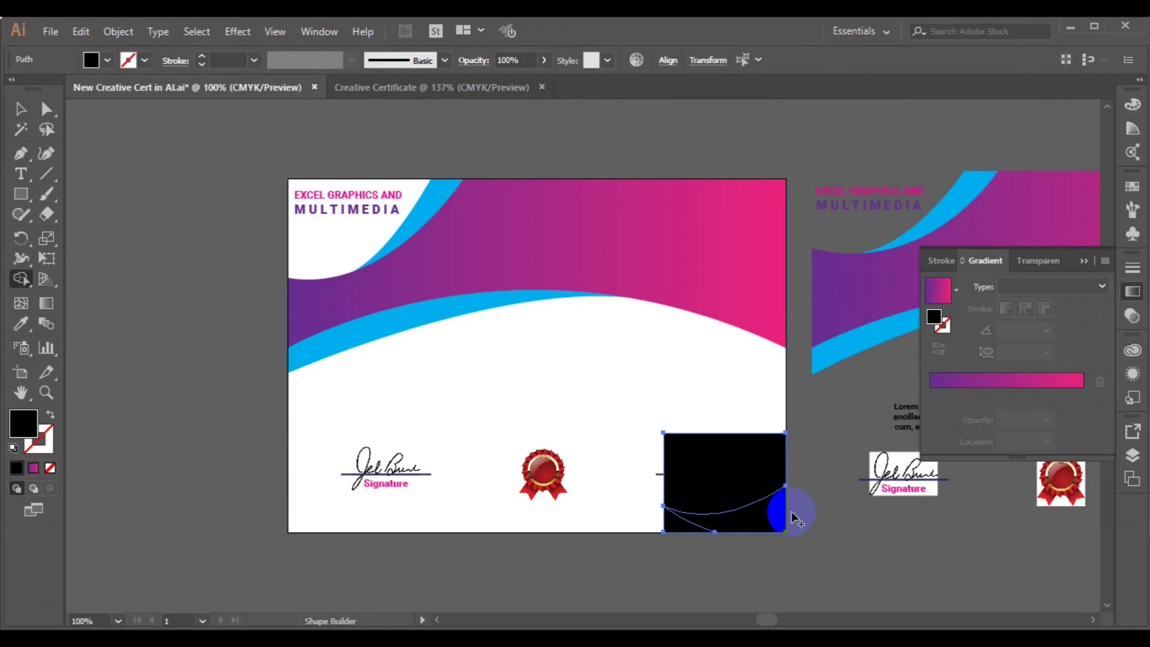
Delete the remaining black rectangle piece above the curved shape in the artboard's lower-right corner.
{"action": "left_click", "coordinate": [23, 101]}
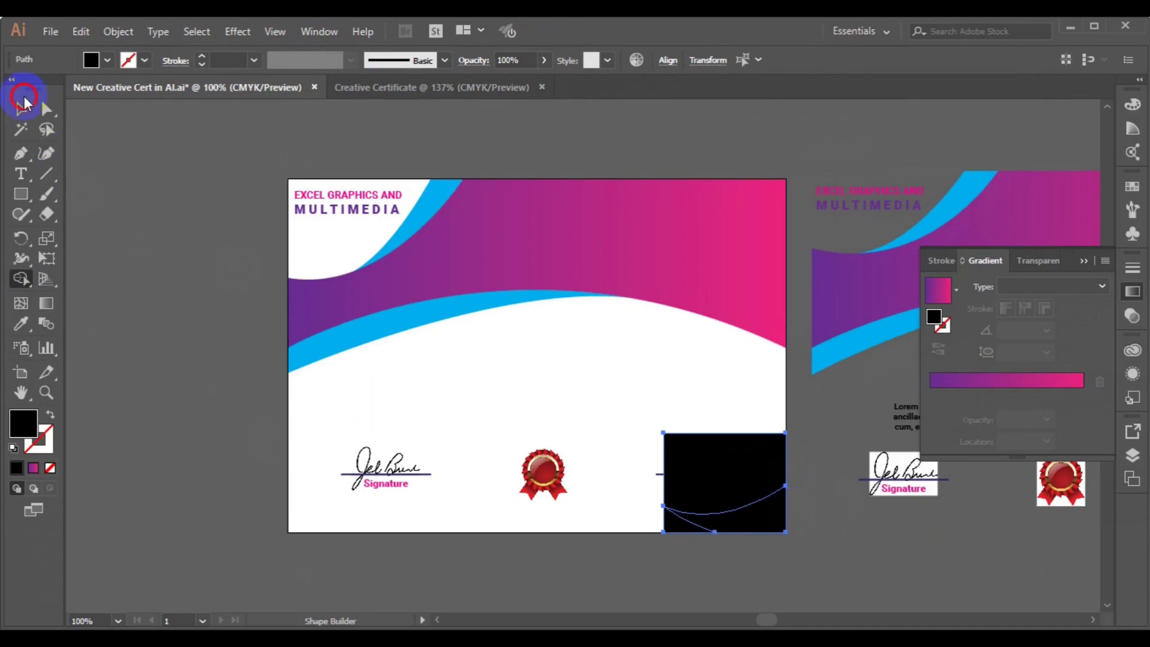
{"action": "left_click", "coordinate": [771, 460]}
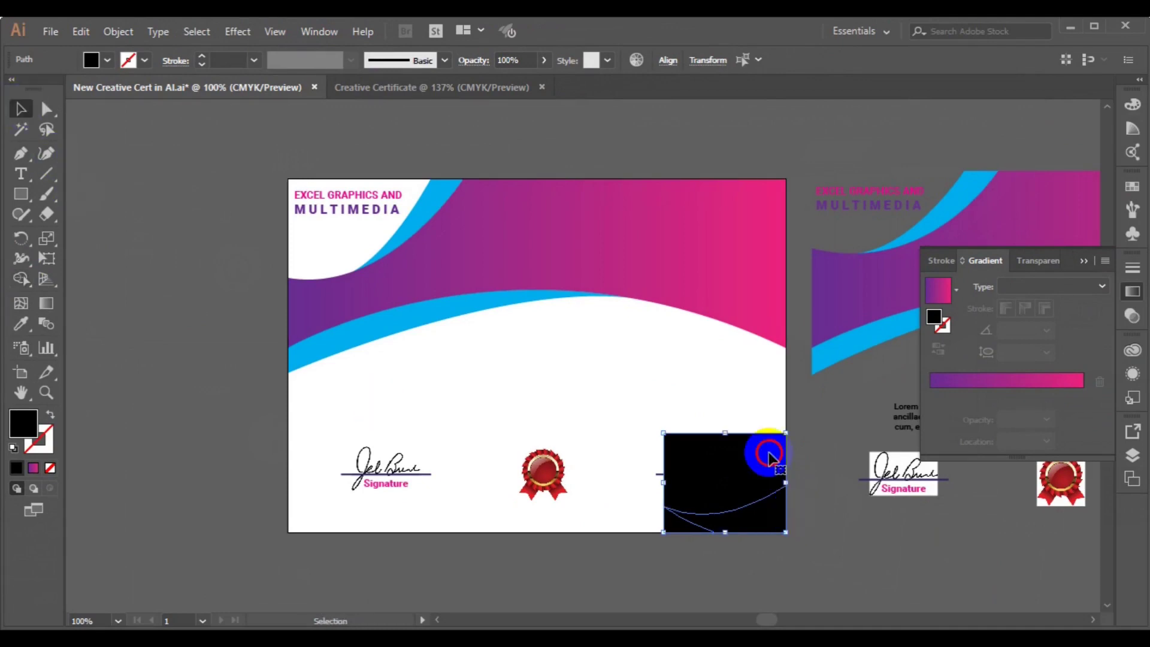
{"action": "key", "text": "Delete"}
{"action": "key", "text": "a"}
{"action": "key", "text": "ctrl+z"}
{"action": "left_click", "coordinate": [849, 543]}
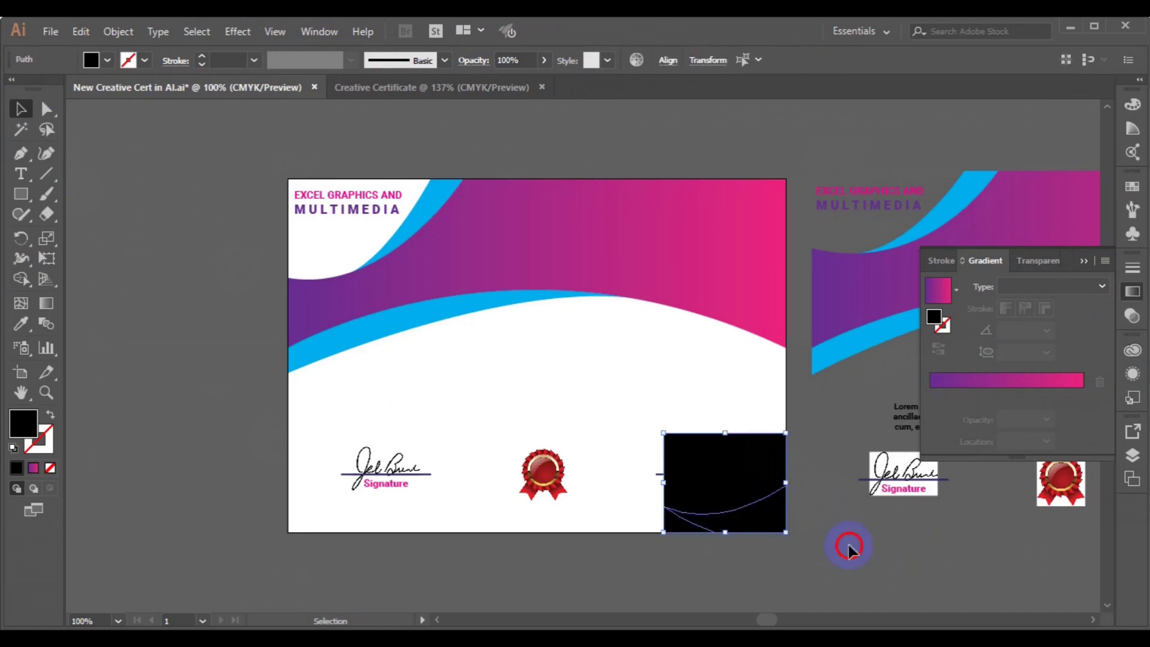
{"action": "left_click", "coordinate": [702, 479]}
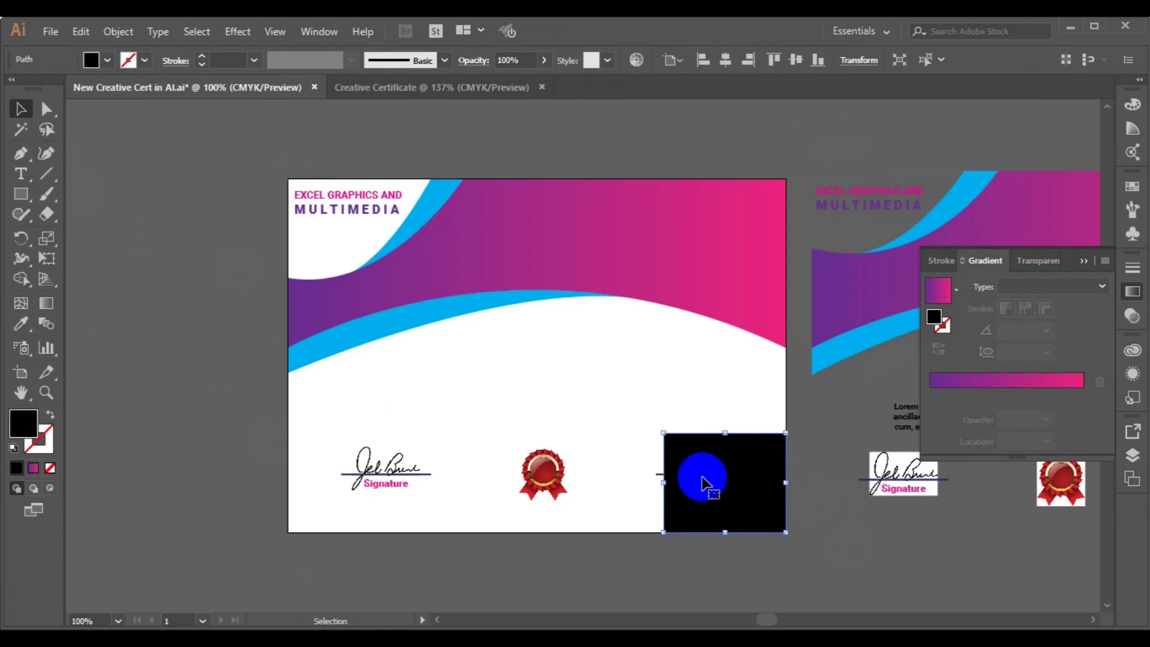
{"action": "key", "text": "Delete"}
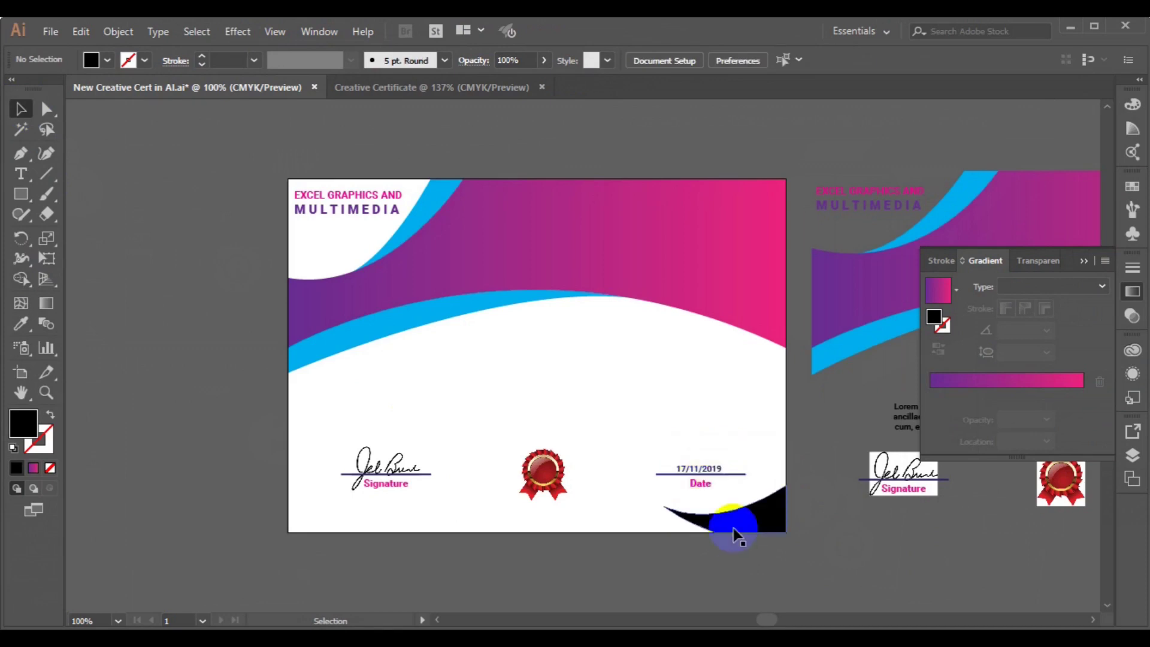
Fill the trimmed corner shape with the purple-to-pink linear gradient and collapse the gradient settings.
{"action": "left_click", "coordinate": [733, 530]}
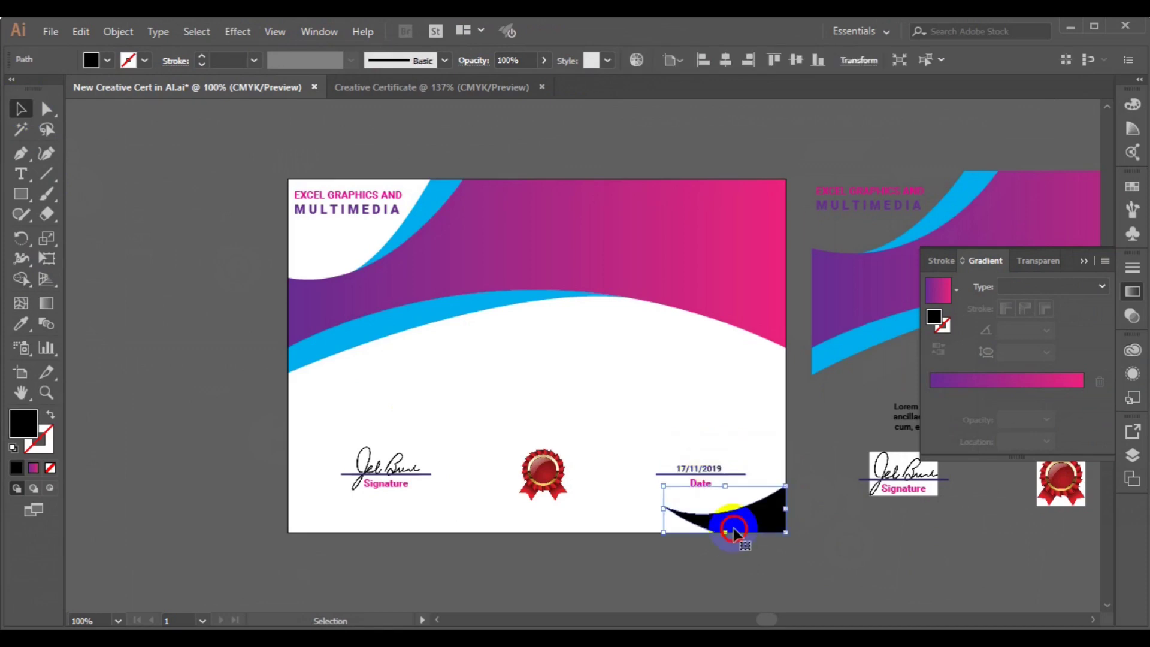
{"action": "left_click", "coordinate": [33, 468]}
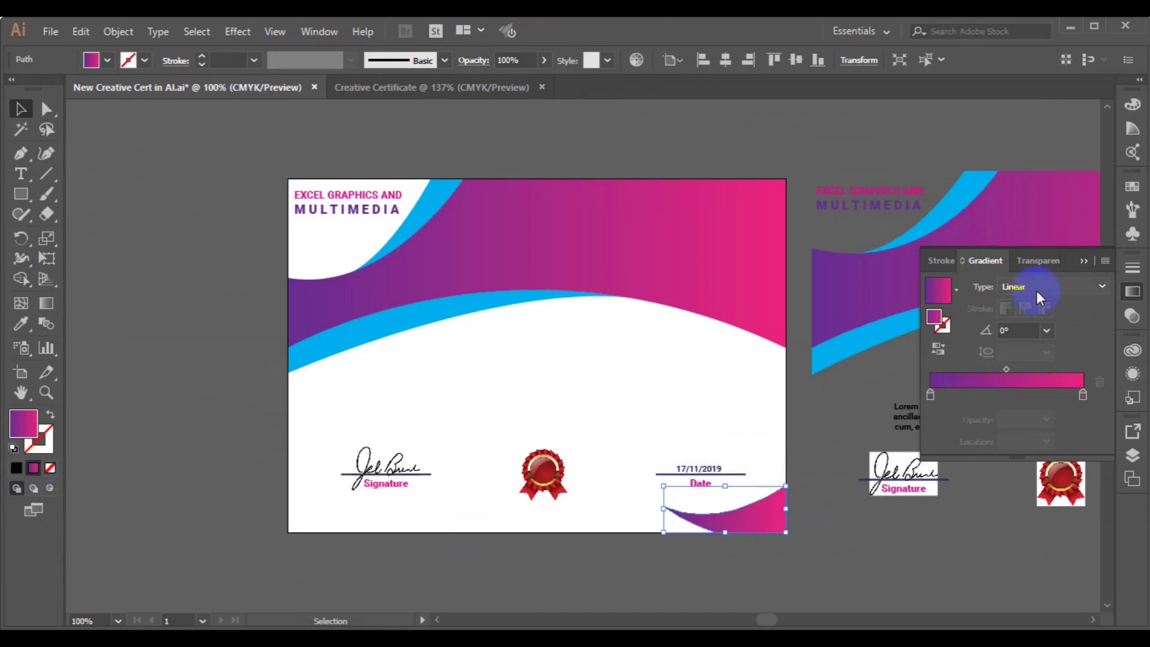
{"action": "left_click", "coordinate": [1087, 261]}
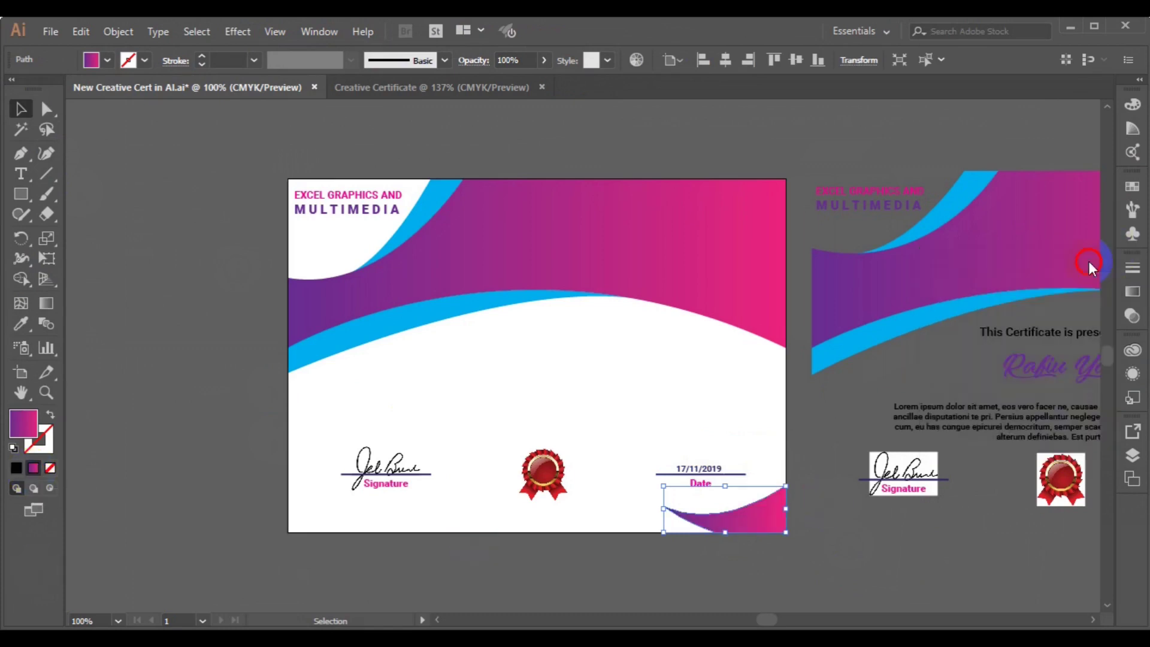
Copy the sample's "This Certificate is presented to" line, recipient name and Lorem ipsum paragraph onto the certificate below the header.
{"action": "left_click", "coordinate": [1033, 424]}
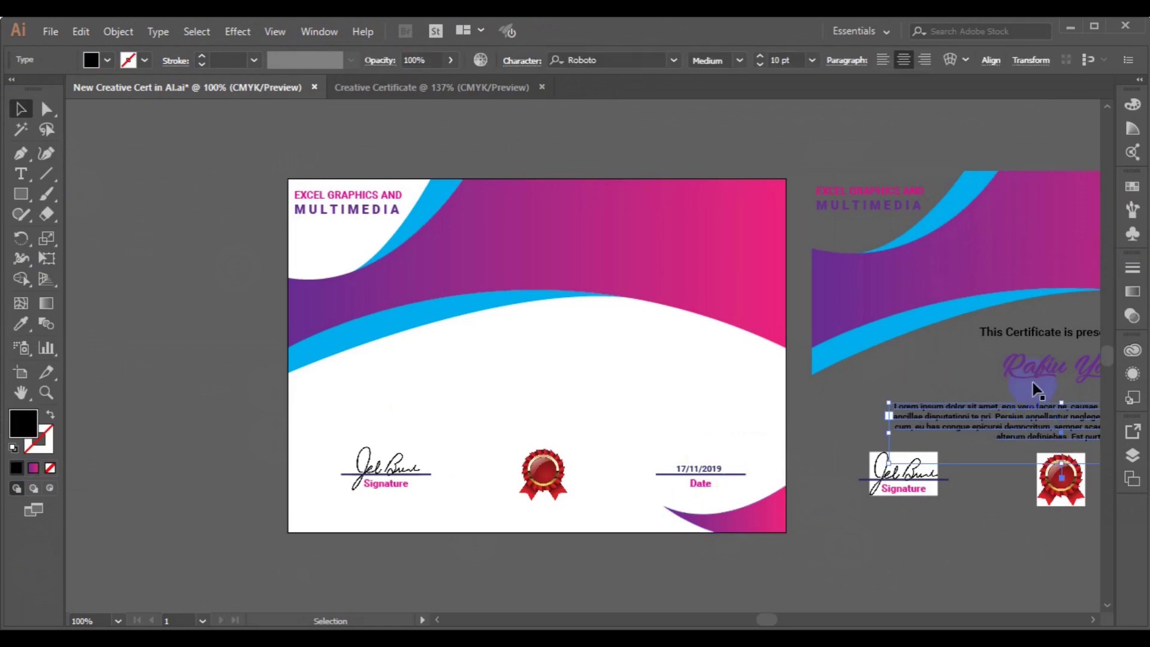
{"action": "left_click", "coordinate": [1026, 341], "text": "shift"}
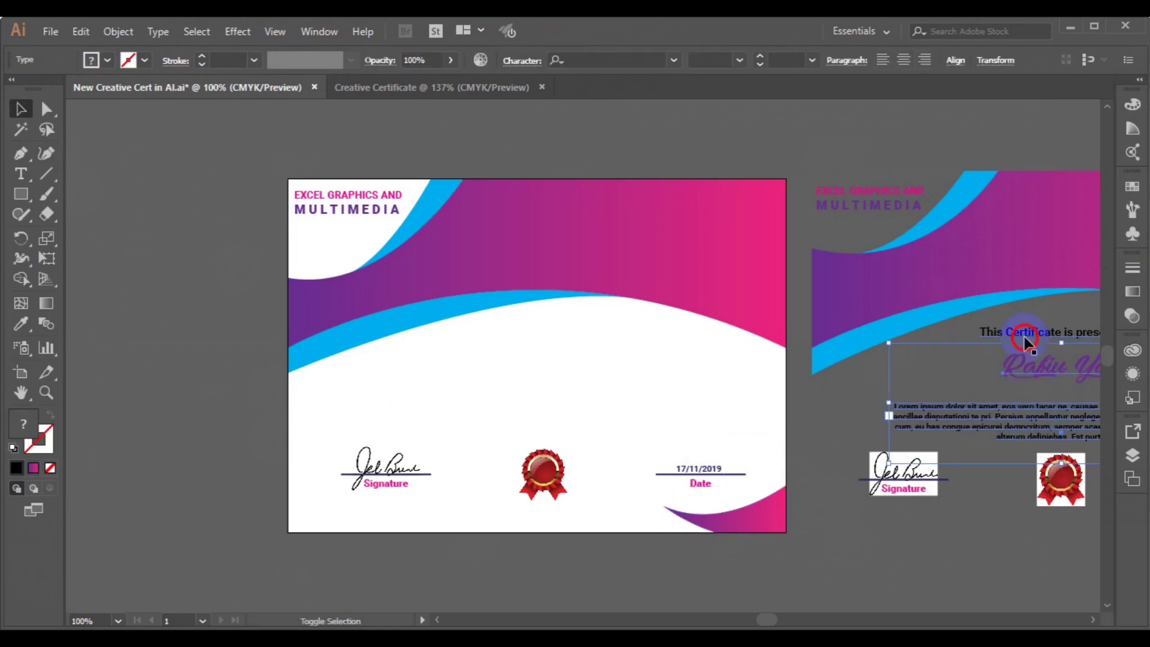
{"action": "left_click", "coordinate": [1023, 336], "text": "shift"}
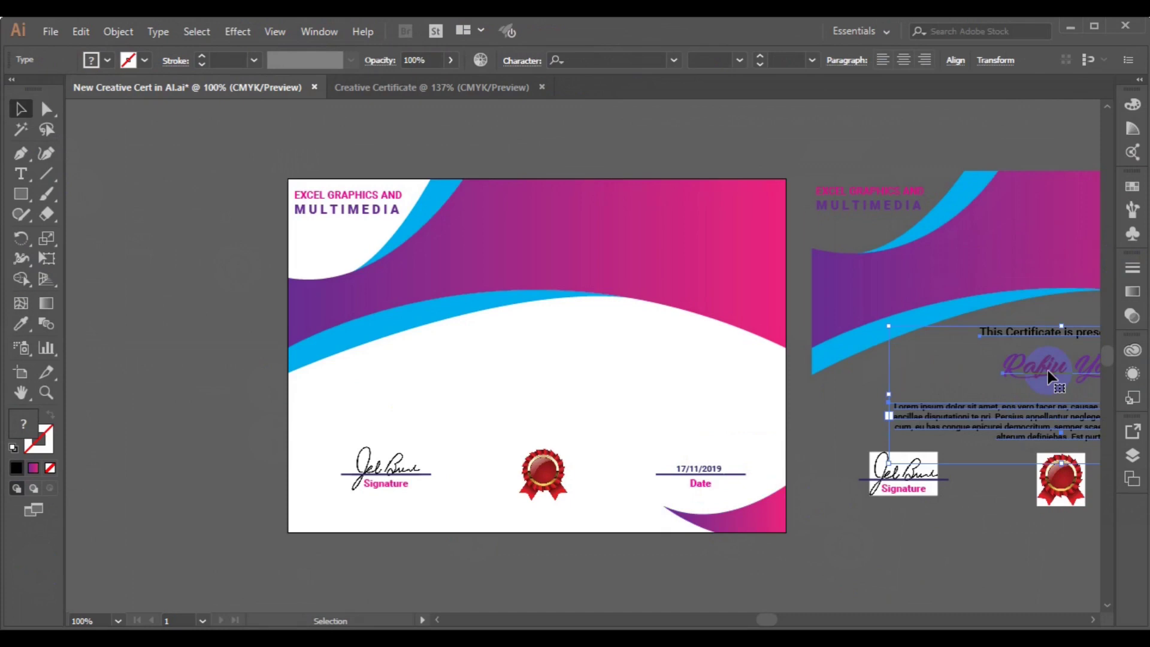
{"action": "left_click", "coordinate": [990, 375]}
{"action": "left_click_drag", "start_coordinate": [989, 375], "coordinate": [545, 373]}
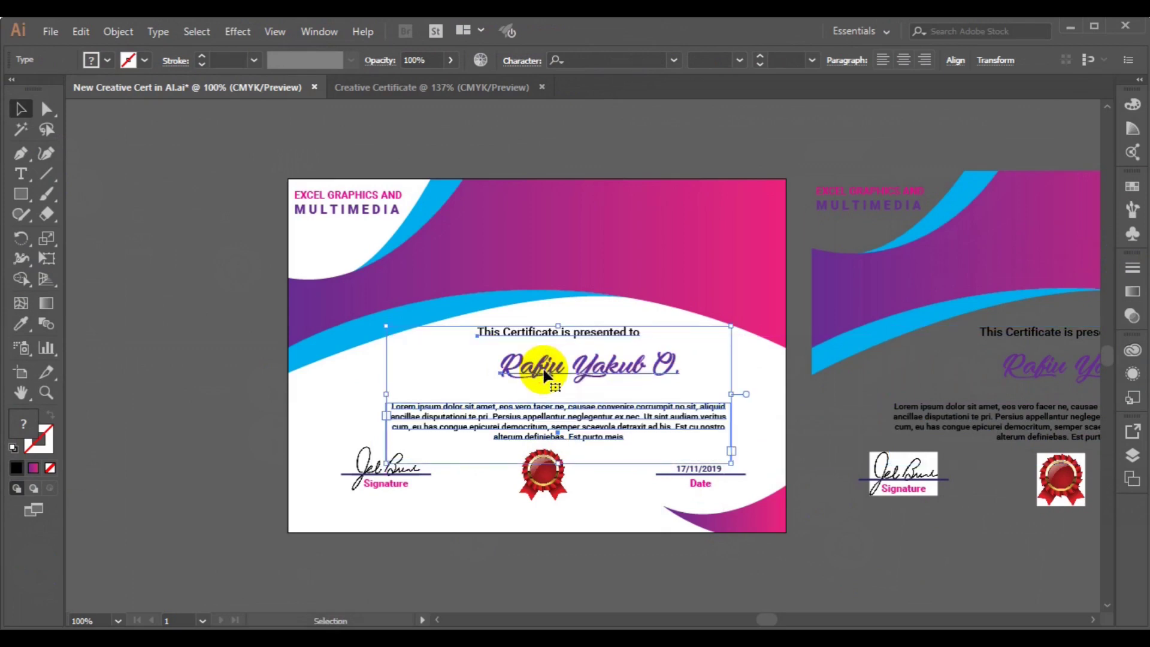
Move the signature, seal and date group straight down by 7 px.
{"action": "left_click", "coordinate": [541, 486]}
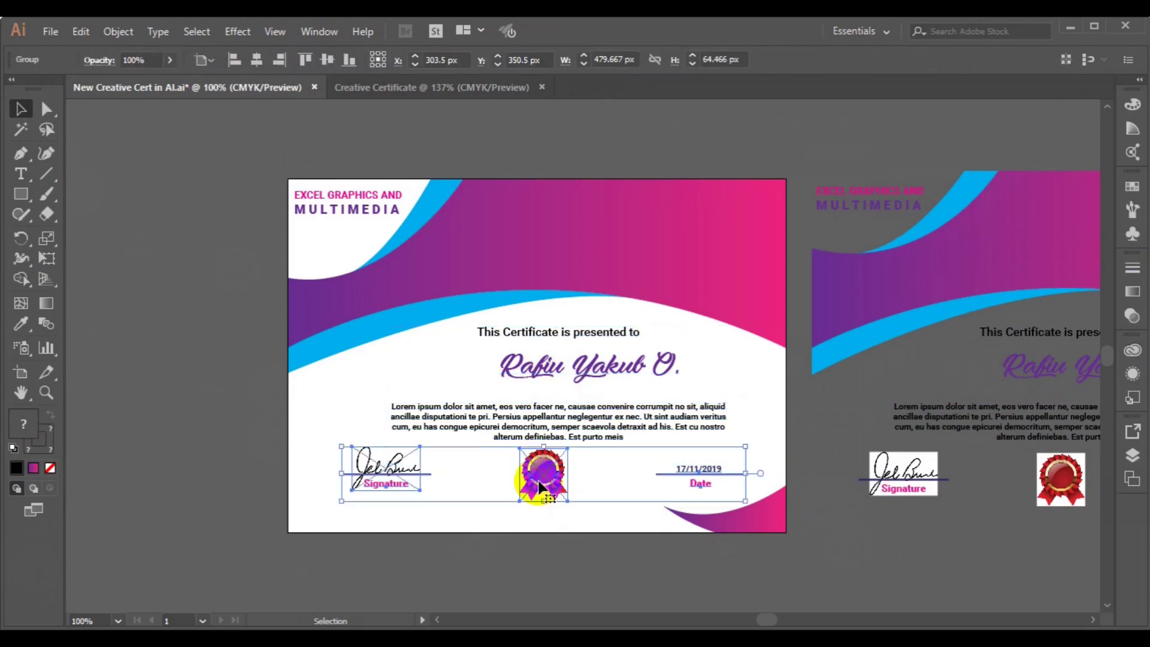
{"action": "left_click_drag", "start_coordinate": [541, 486], "coordinate": [541, 492]}
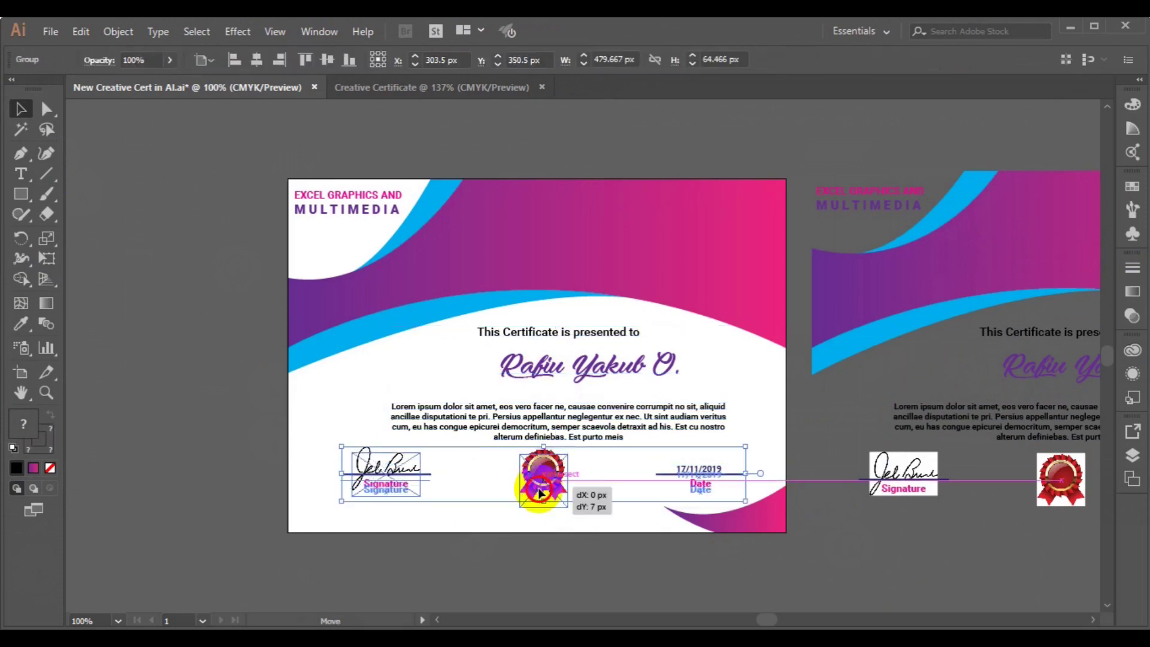
{"action": "left_click_drag", "start_coordinate": [541, 492], "coordinate": [541, 492]}
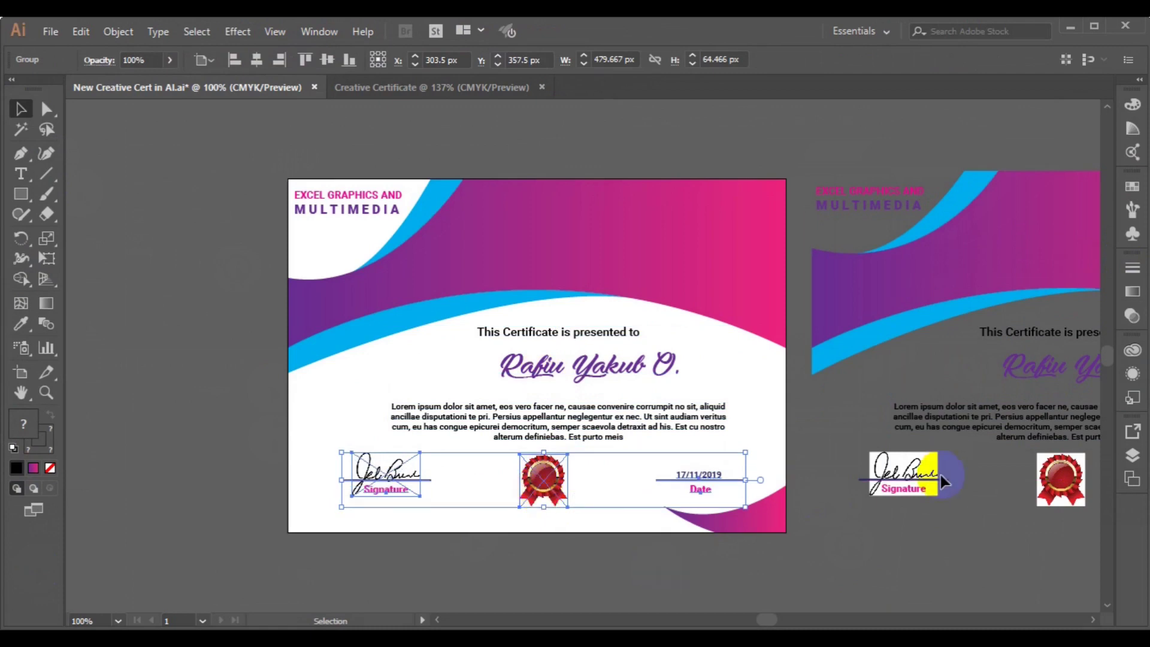
{"action": "left_click", "coordinate": [860, 288]}
{"action": "left_click_drag", "start_coordinate": [804, 124], "coordinate": [1063, 541]}
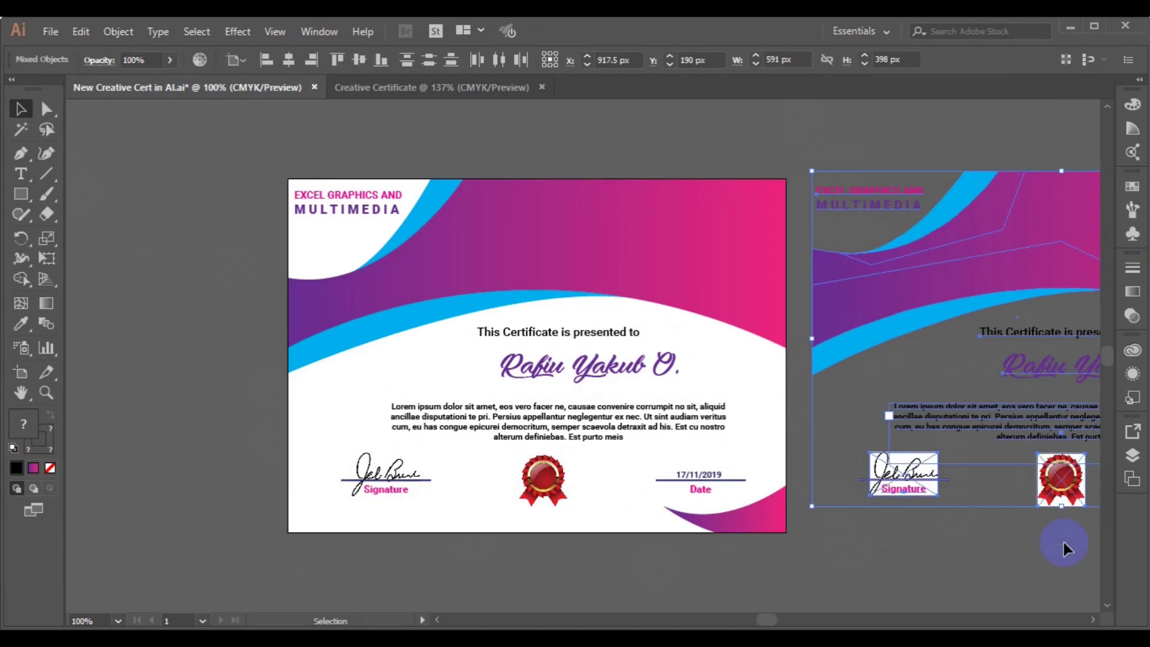
{"action": "key", "text": "Delete"}
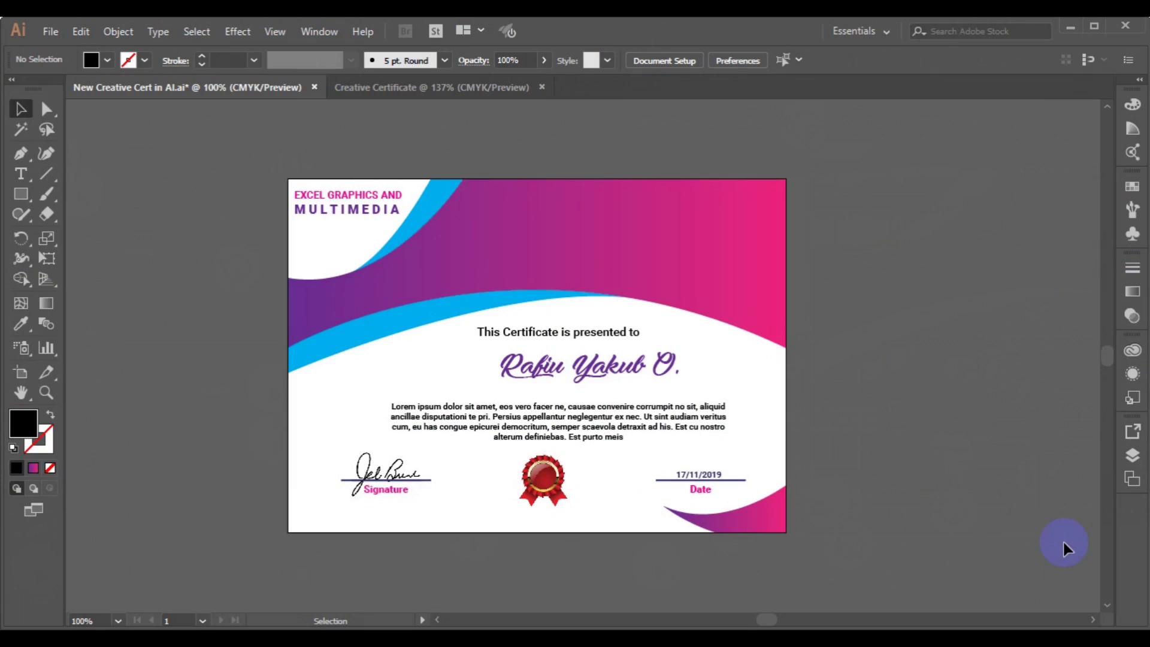
{"action": "key", "text": "ctrl+z"}
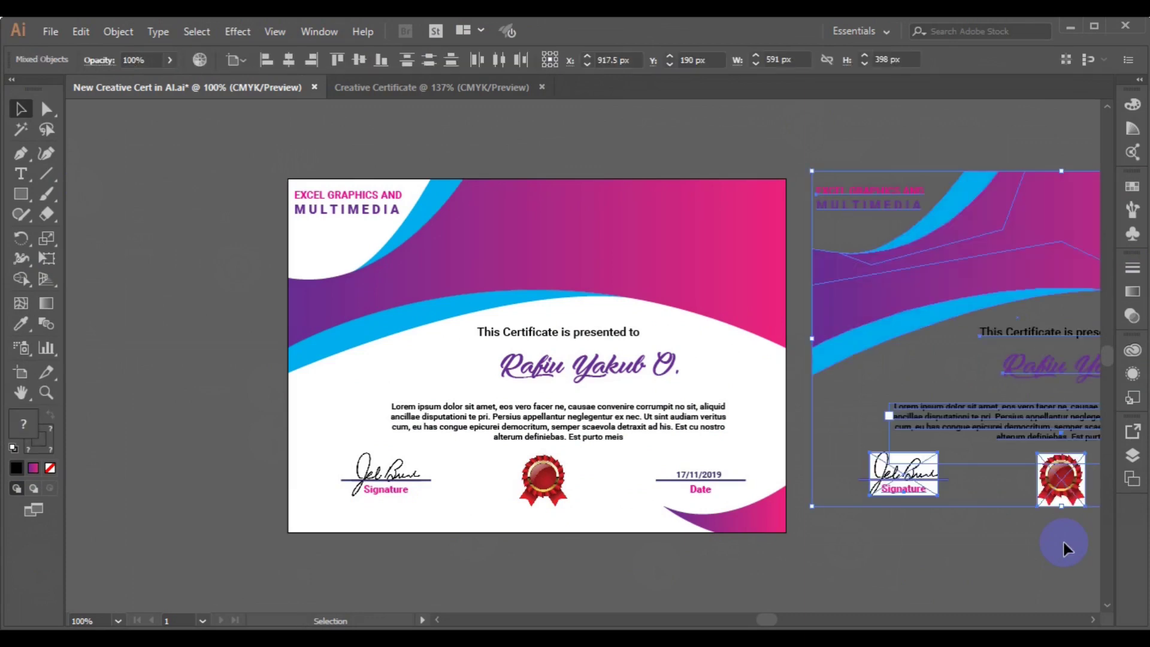
{"action": "key", "text": "a"}
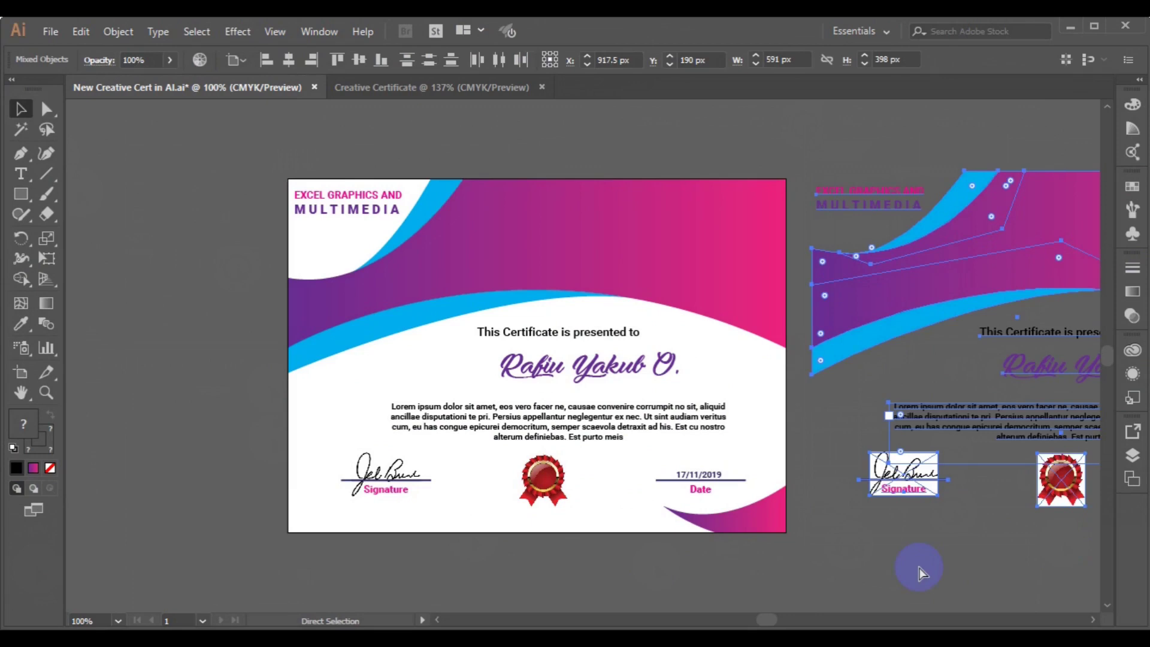
{"action": "key", "text": "v"}
{"action": "left_click", "coordinate": [969, 551]}
Copy the sample's "CATIFICATE OF APPRECIATION" title onto the right part of the certificate's header and bring it to the front.
{"action": "scroll", "coordinate": [969, 551], "scroll_direction": "right", "scroll_amount": 3}
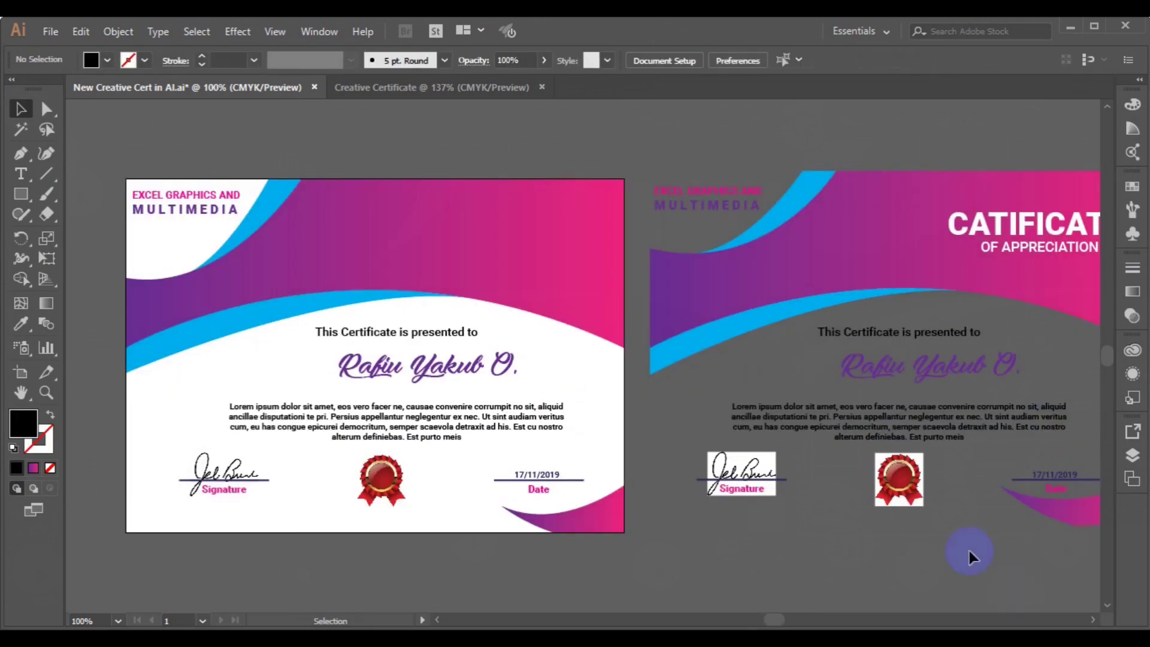
{"action": "left_click", "coordinate": [1032, 238]}
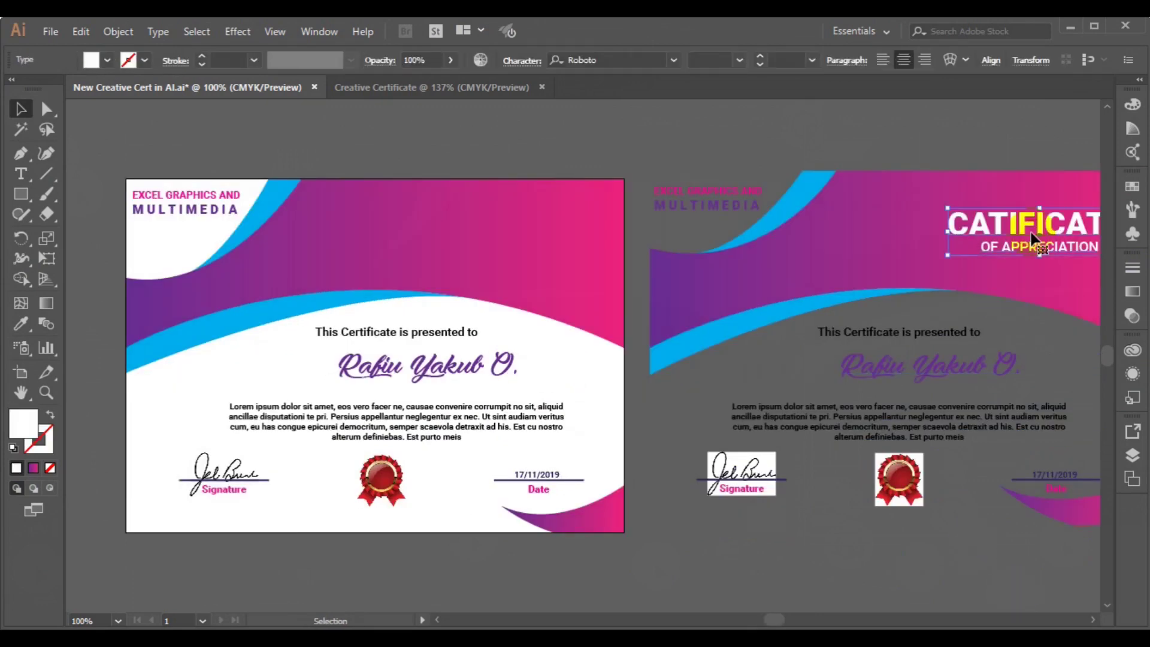
{"action": "left_click", "coordinate": [1005, 237]}
{"action": "left_click_drag", "start_coordinate": [890, 259], "coordinate": [503, 241]}
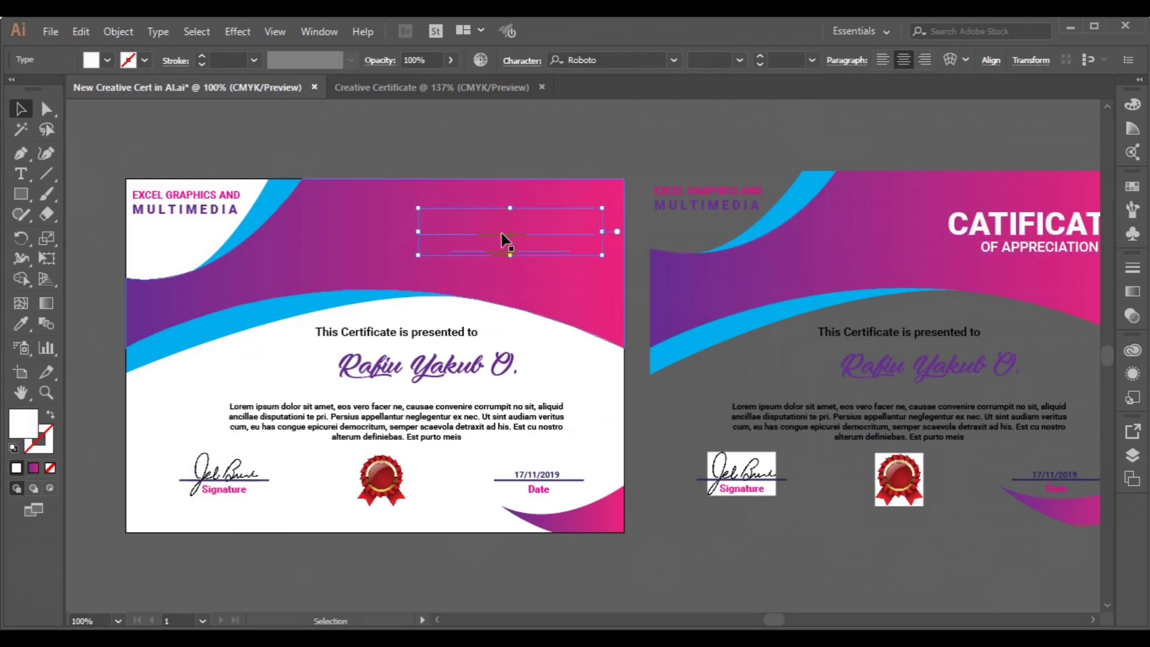
{"action": "right_click", "coordinate": [502, 235]}
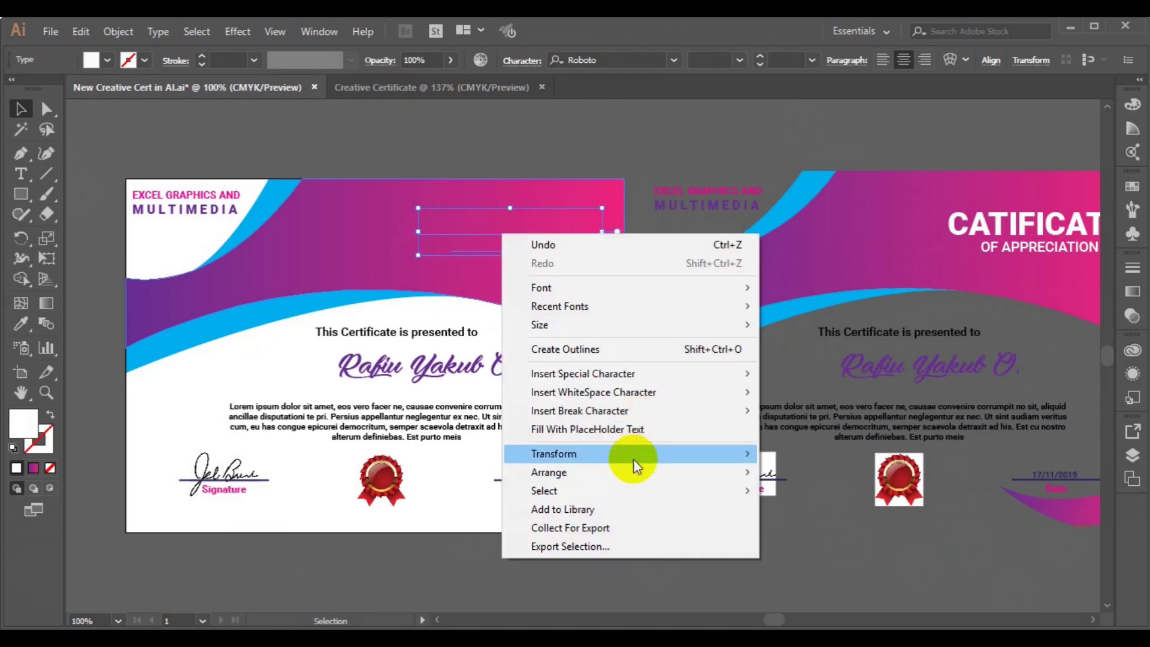
{"action": "mouse_move", "coordinate": [626, 481]}
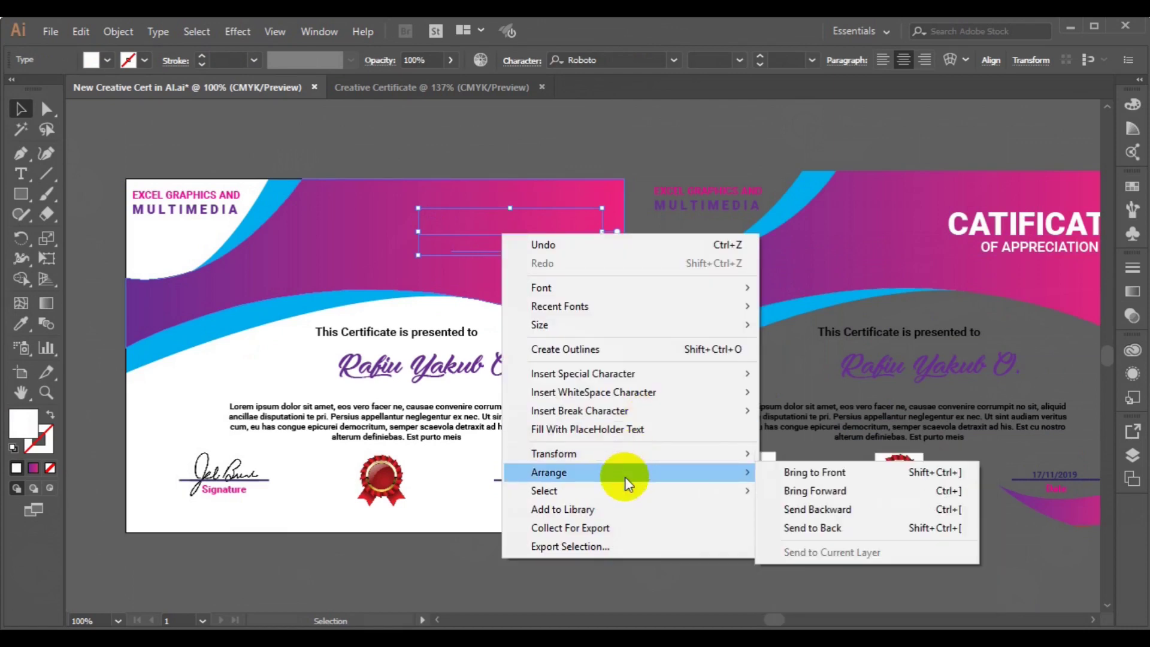
{"action": "left_click", "coordinate": [839, 475]}
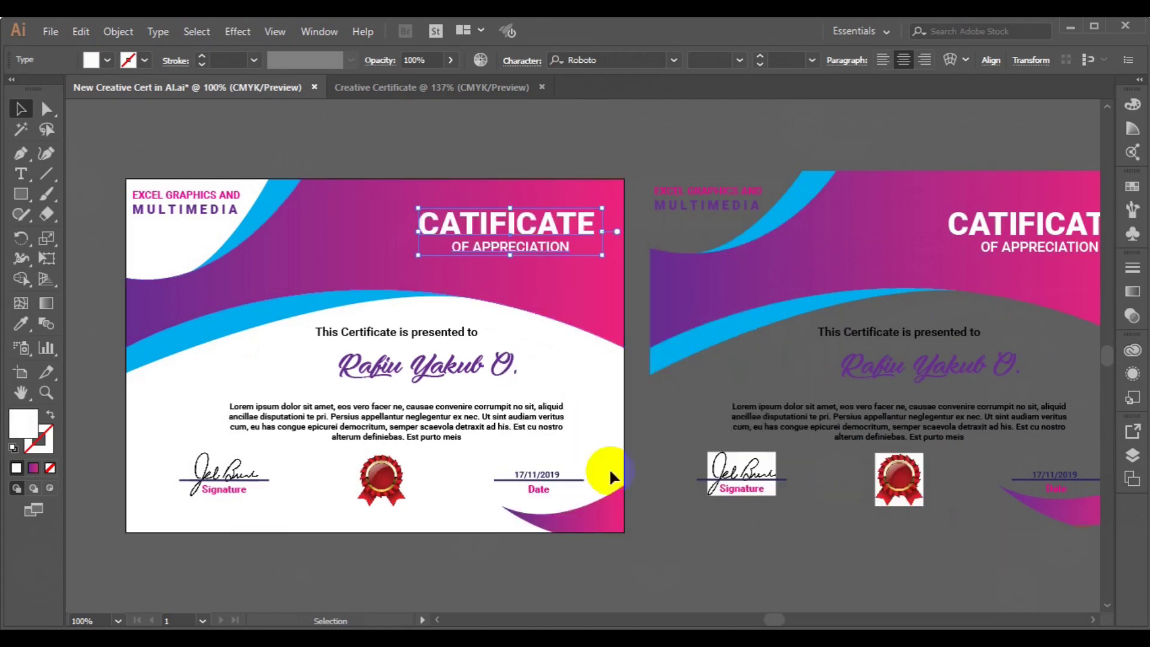